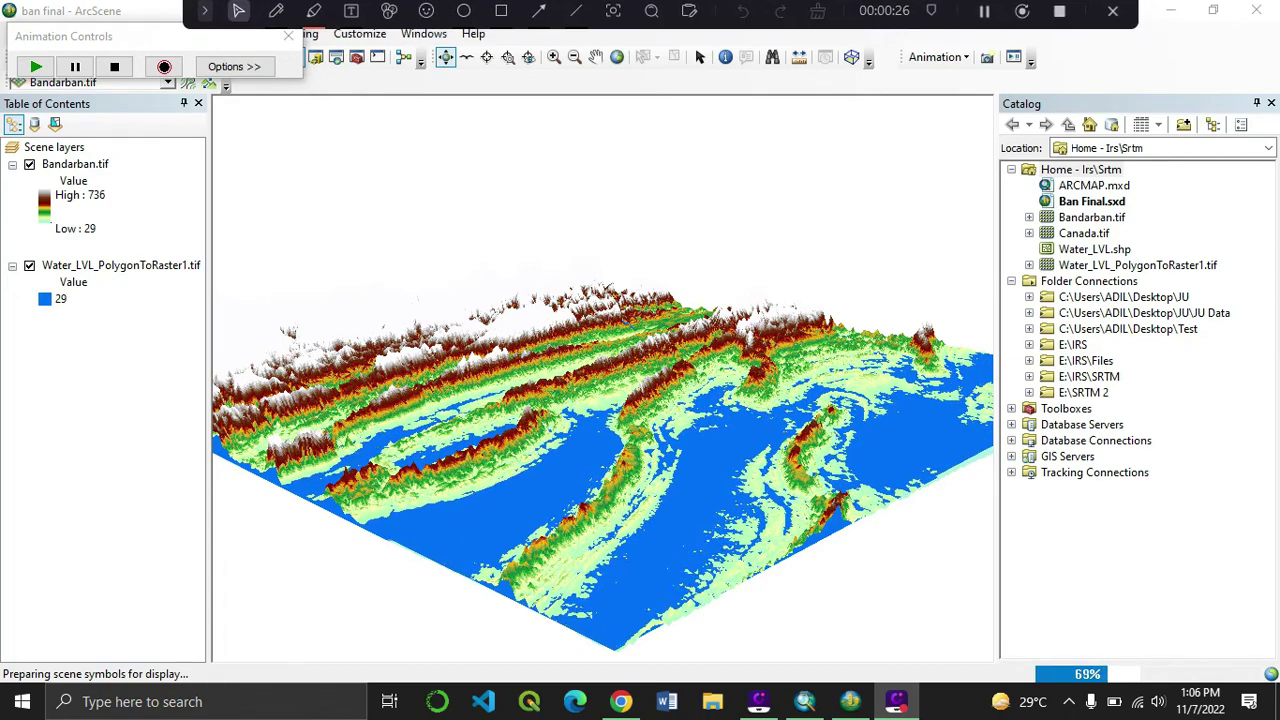
Step: Switch from ArcScene to Chrome and open the USGS EarthExplorer site from the search results
click(1170, 10)
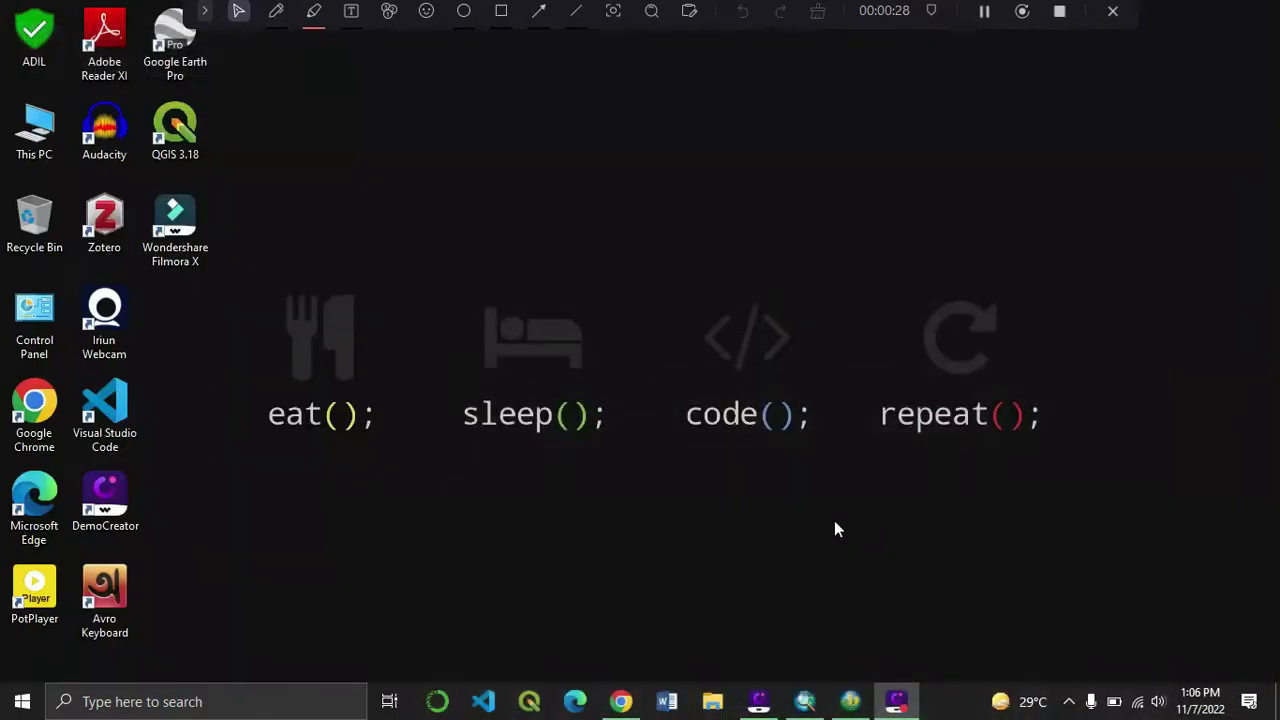
click(620, 701)
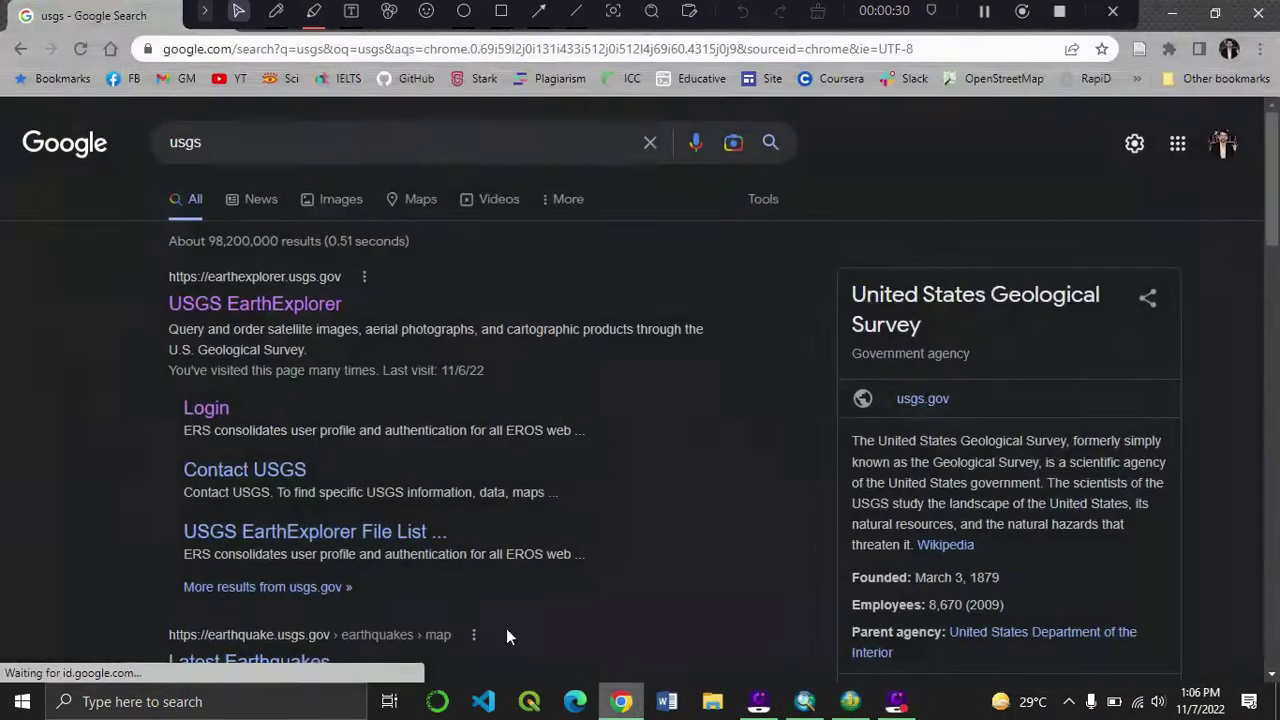
click(255, 306)
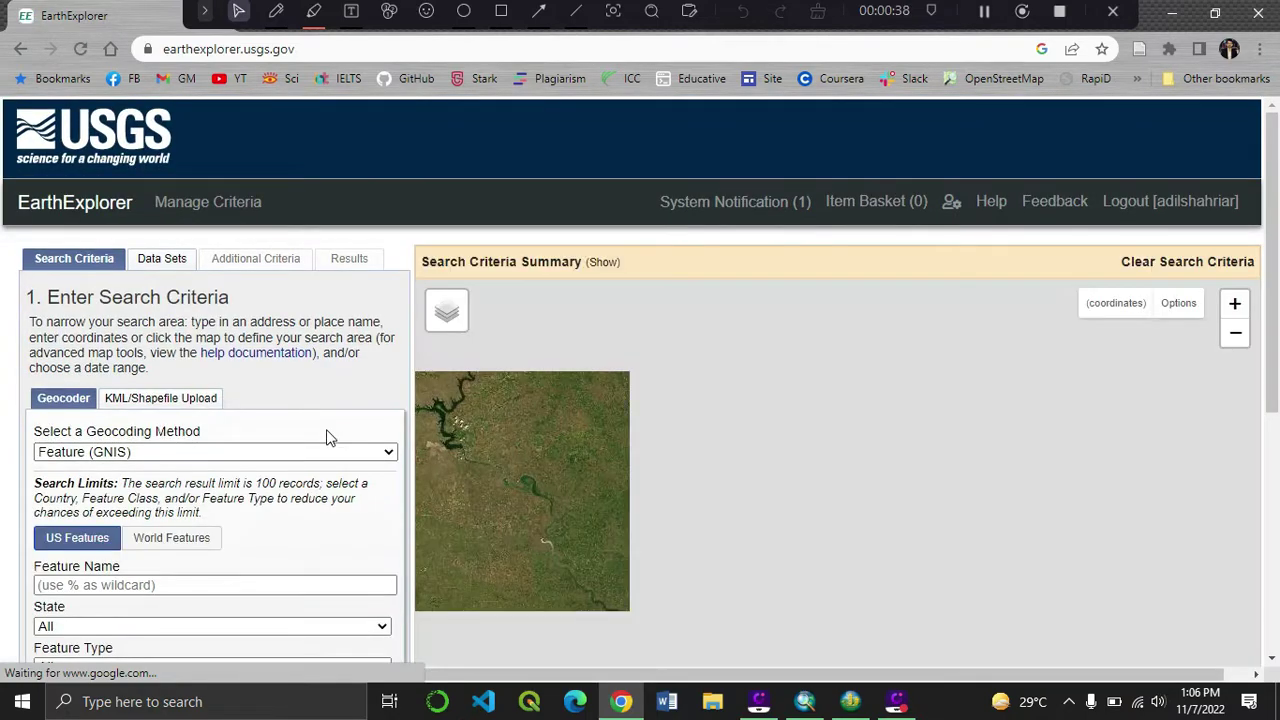
Step: Outline a four-point polygon search area on the map between Watertown, Sioux Falls and Albert Lea
scroll(128, 462, down, 1)
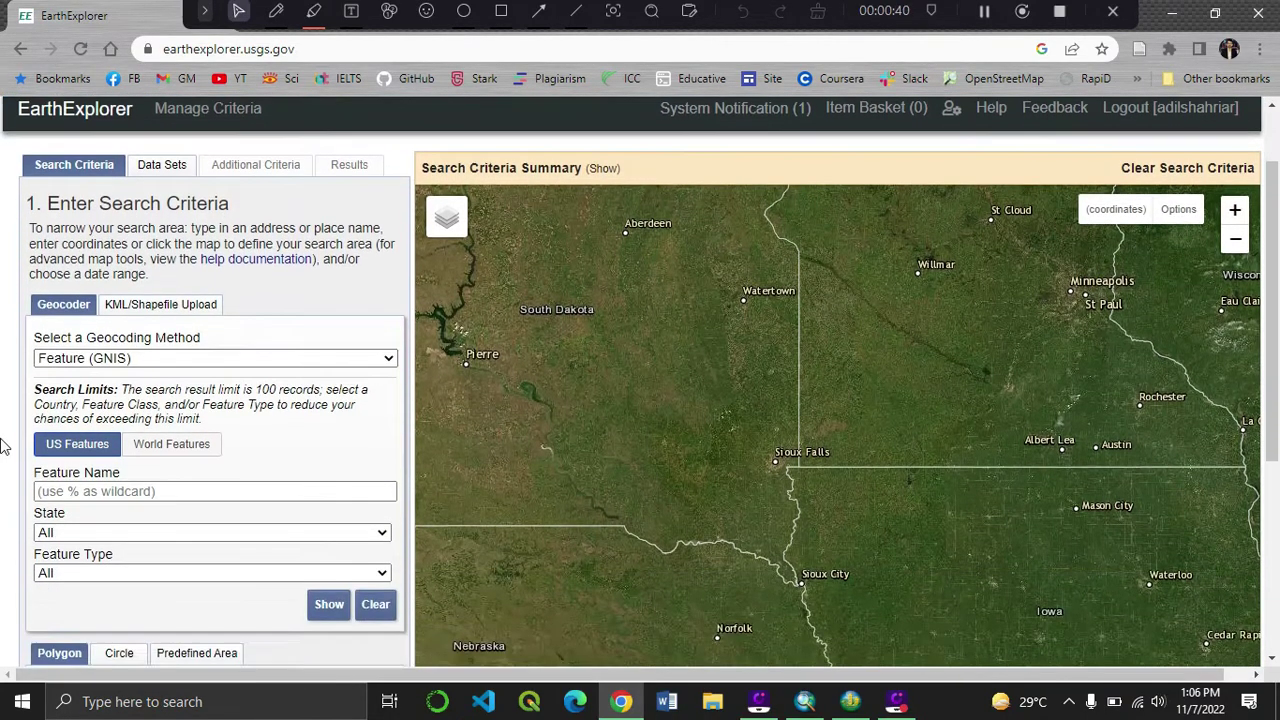
click(203, 362)
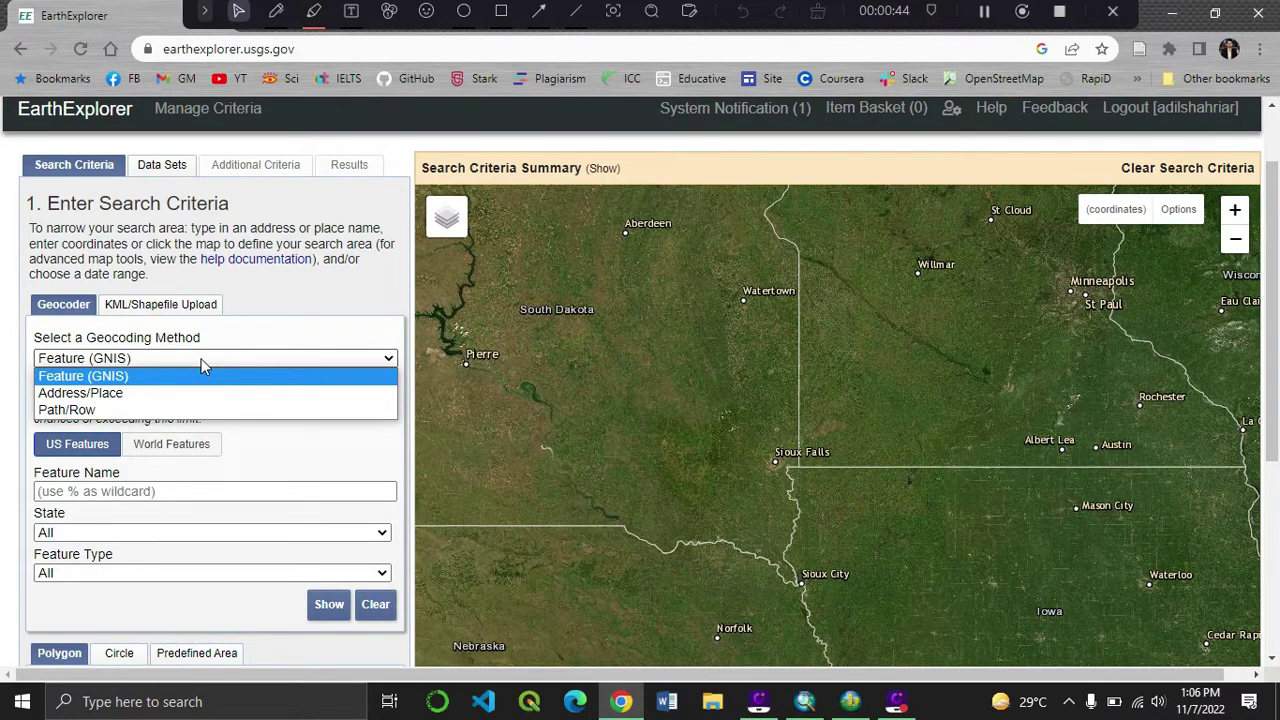
click(202, 362)
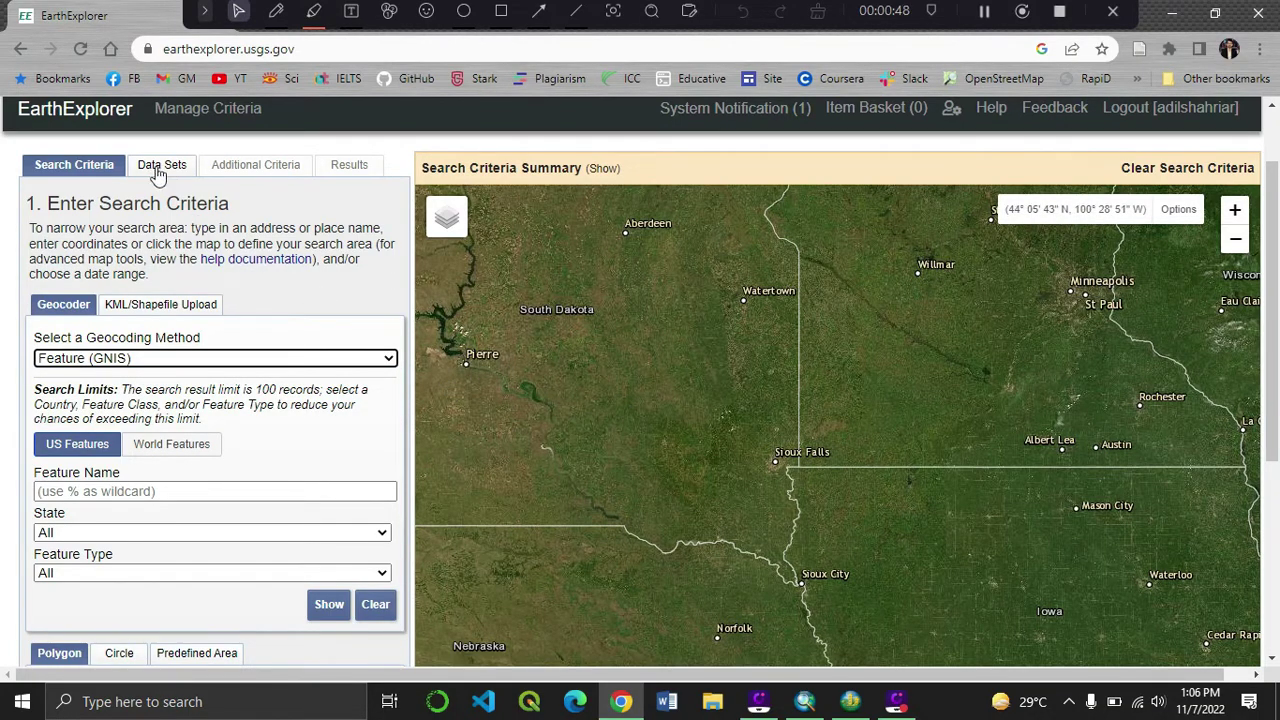
scroll(157, 170, down, 1)
scroll(314, 206, up, 2)
click(738, 437)
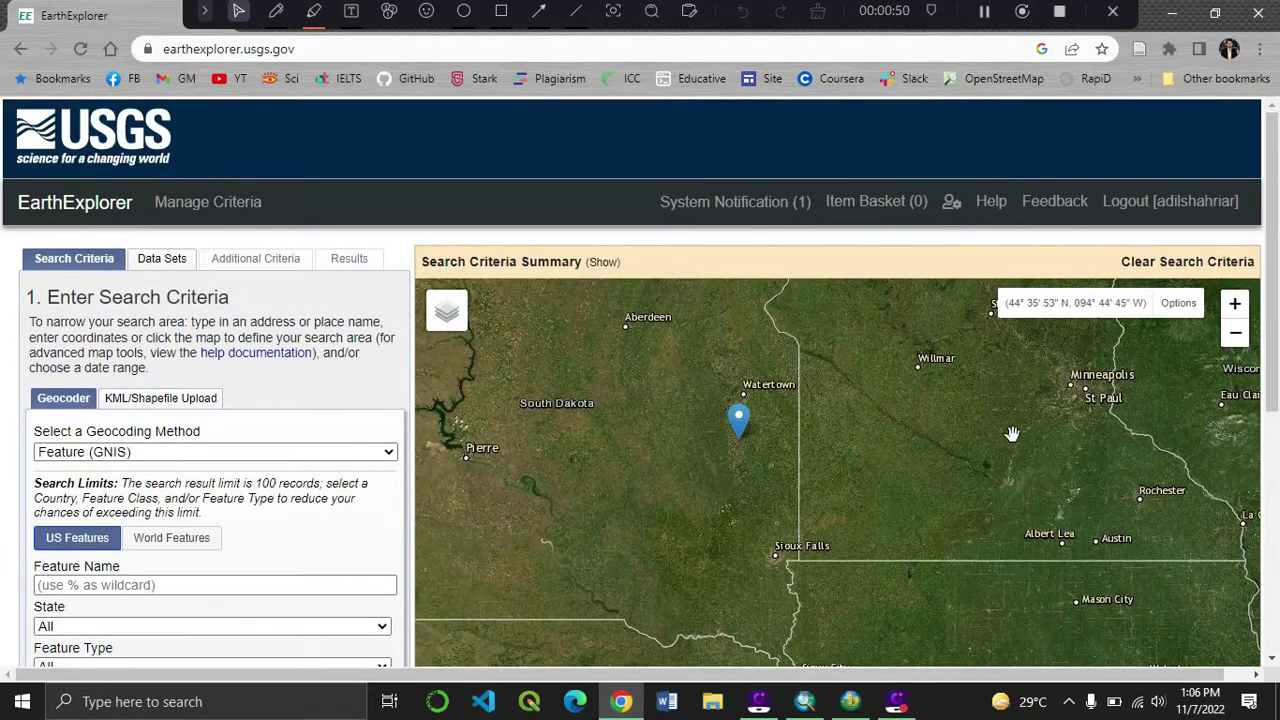
click(1018, 432)
click(998, 557)
click(751, 573)
Step: Search the area with the SRTM 1 Arc-Second Global, SRTM Non-Void Filled and SRTM Void Filled elevation data sets
click(152, 260)
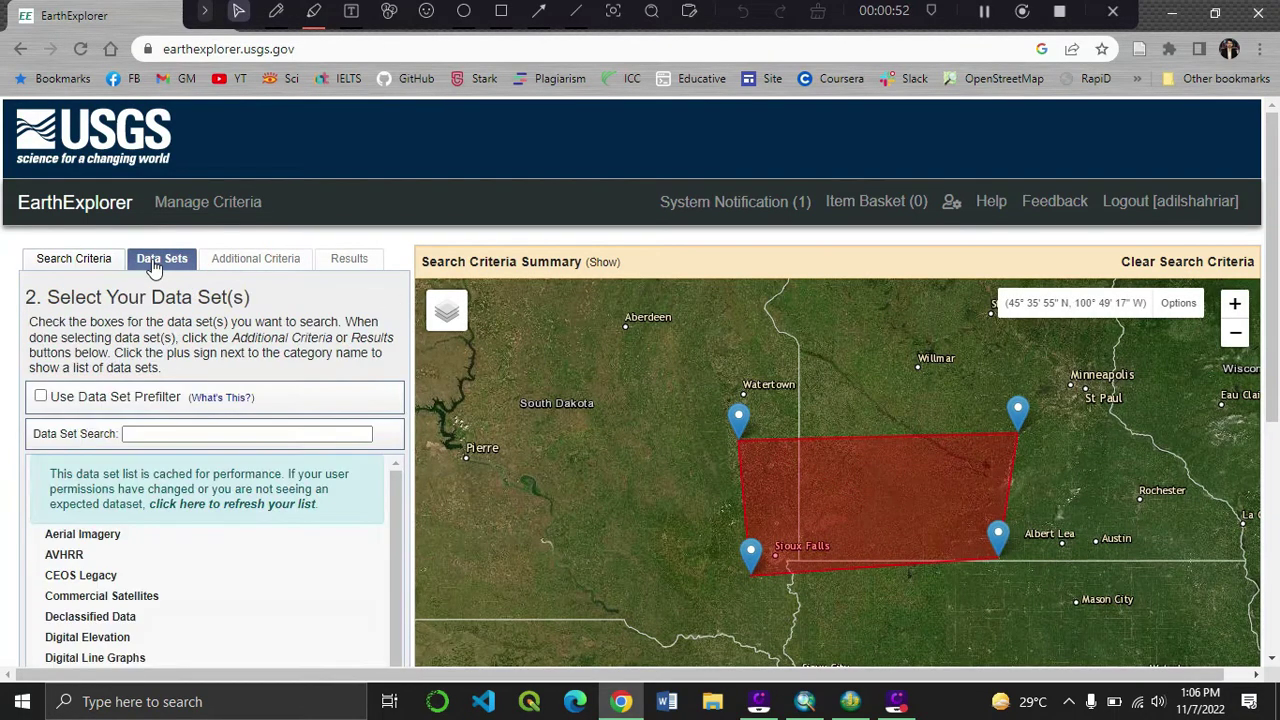
scroll(150, 400, down, 2)
scroll(96, 450, down, 2)
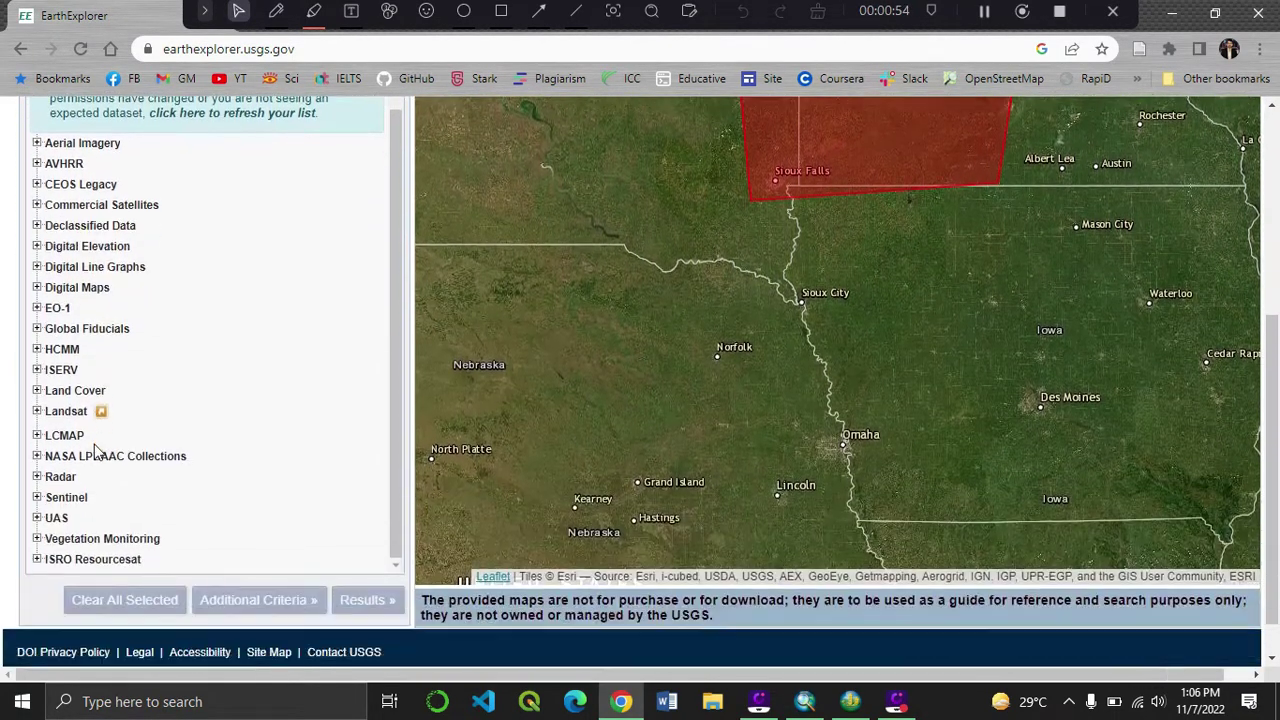
click(37, 246)
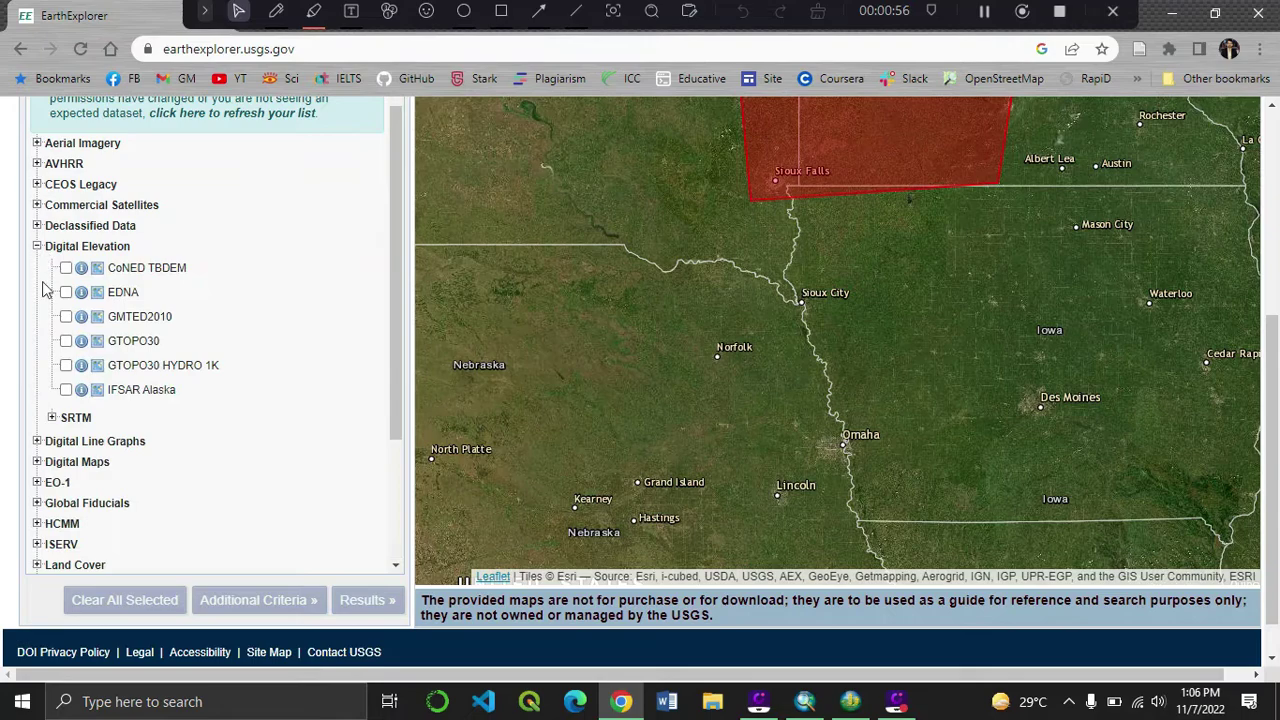
scroll(47, 418, down, 1)
click(51, 323)
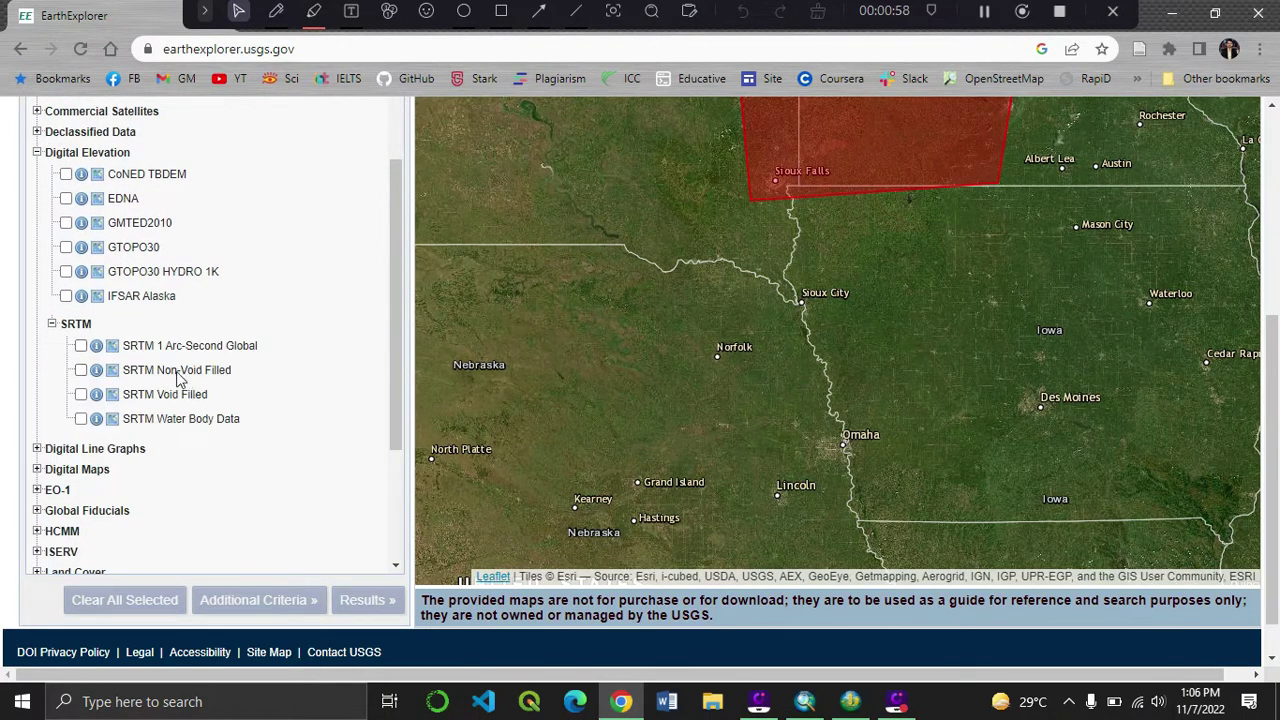
click(80, 346)
click(80, 370)
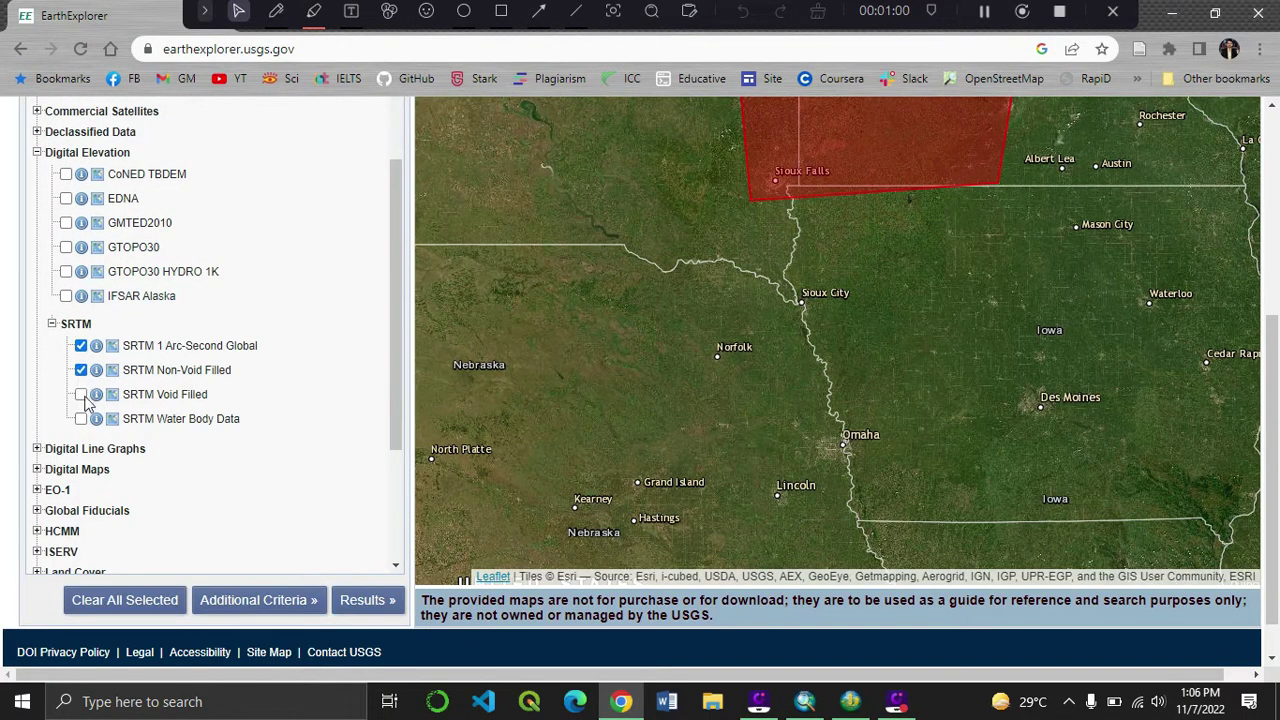
click(80, 394)
scroll(300, 223, up, 6)
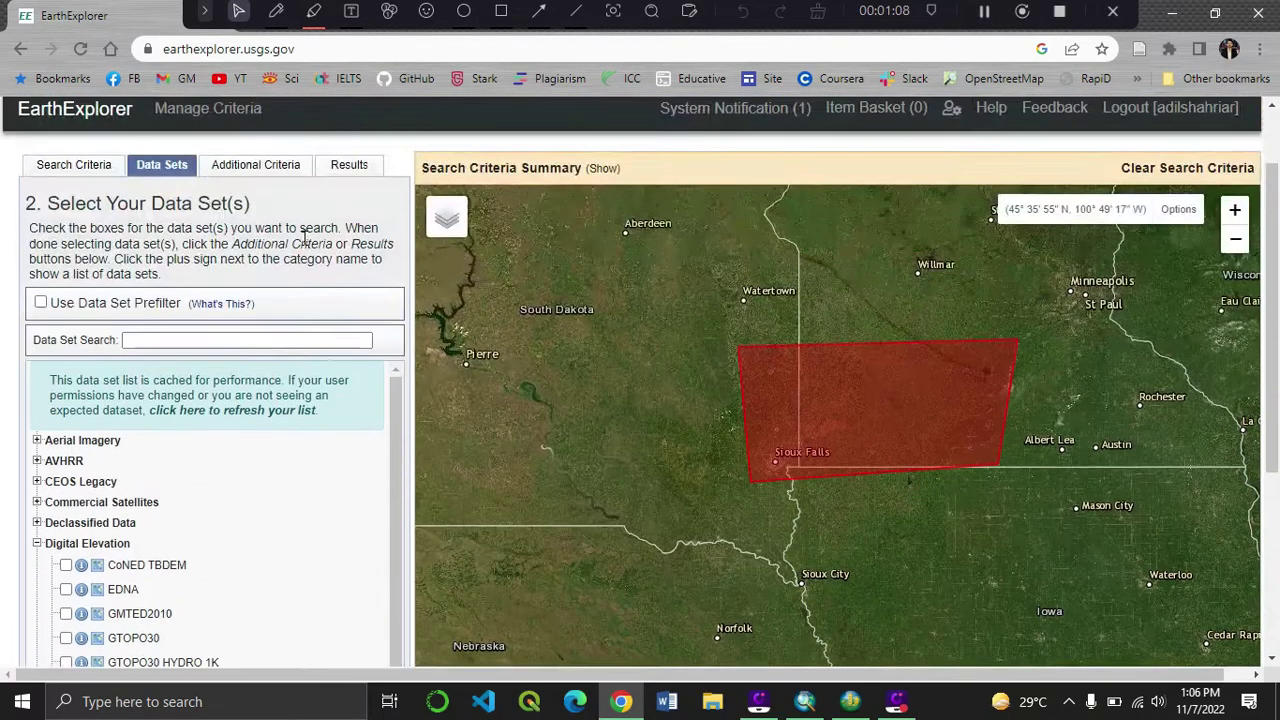
click(348, 165)
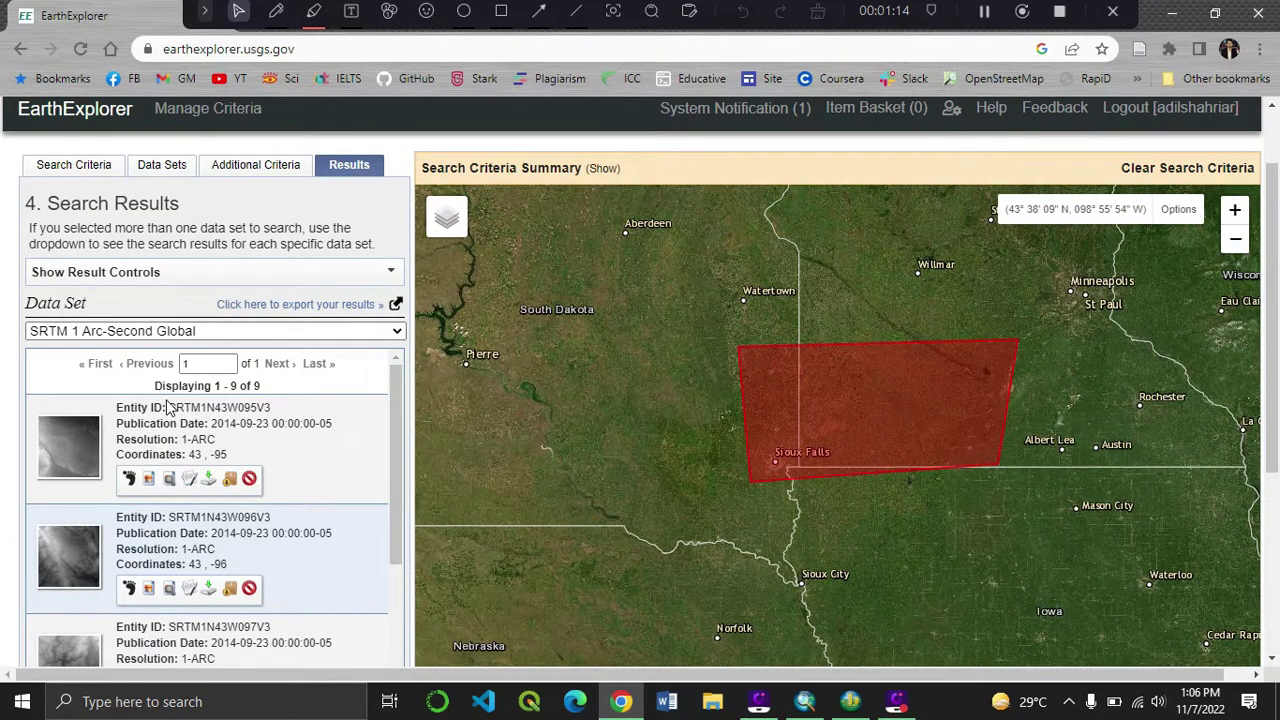
Step: Examine the download formats of the first SRTM 1 Arc-Second Global scene, highlighting the GeoTIFF 1 Arc-second option
scroll(166, 405, down, 1)
click(209, 387)
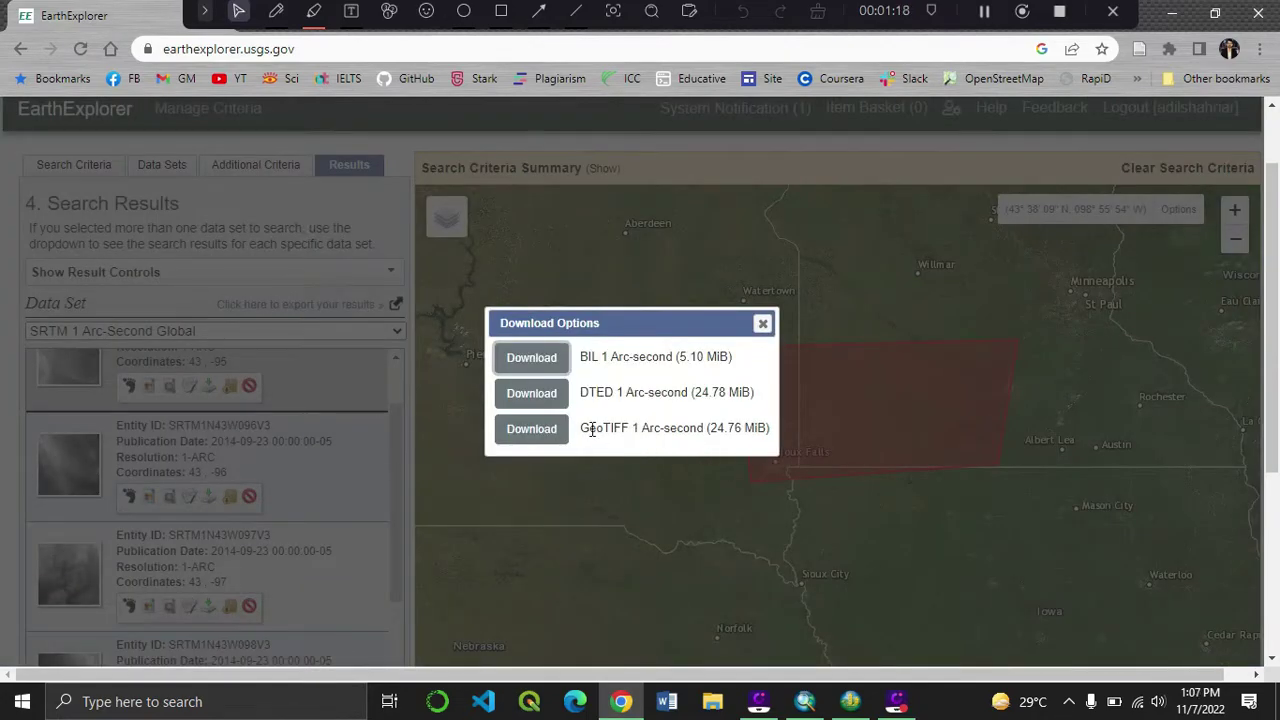
drag(581, 429, 771, 444)
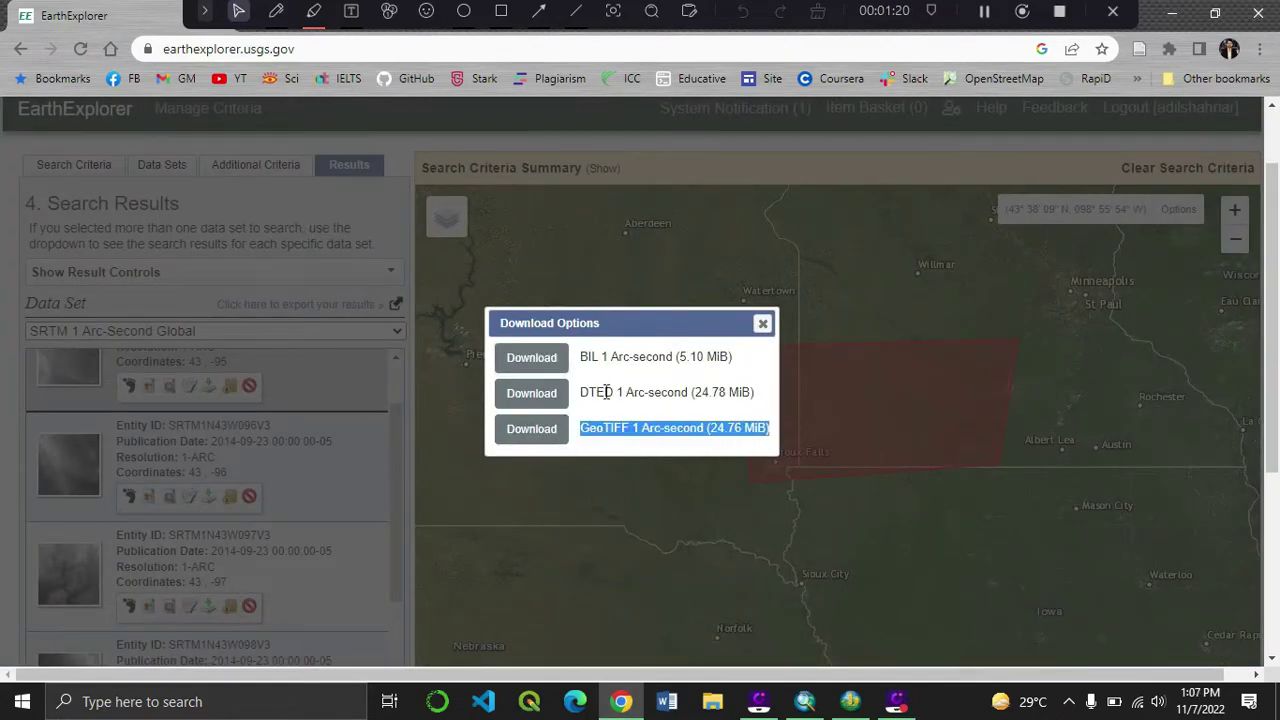
click(763, 327)
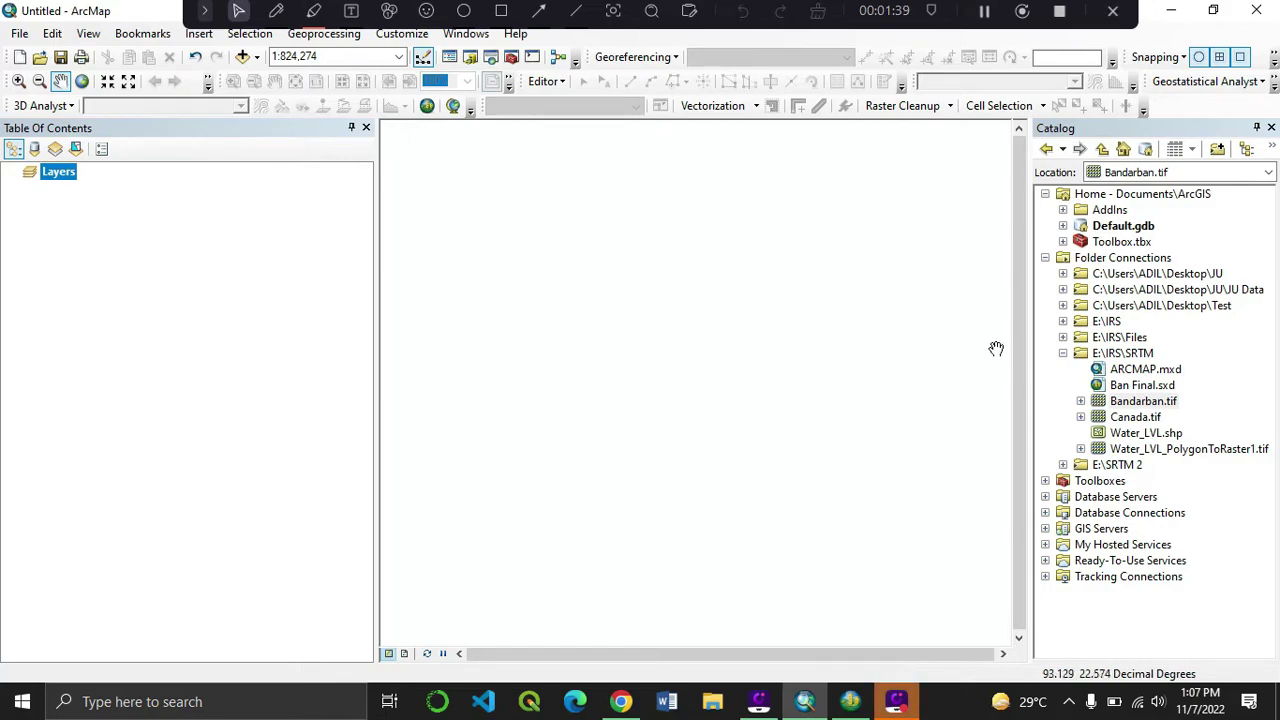
Step: In ArcMap, add a folder connection to E:\IRS\DEM in the catalog
click(1219, 151)
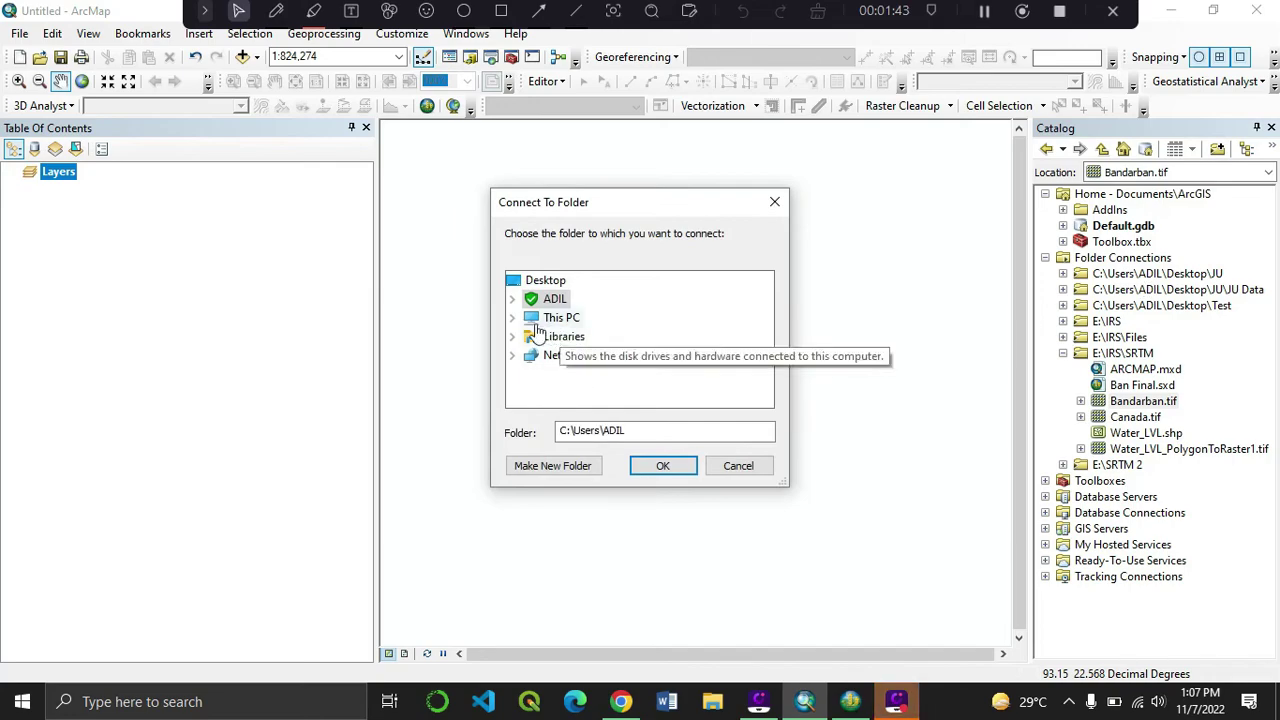
click(511, 319)
scroll(740, 330, down, 3)
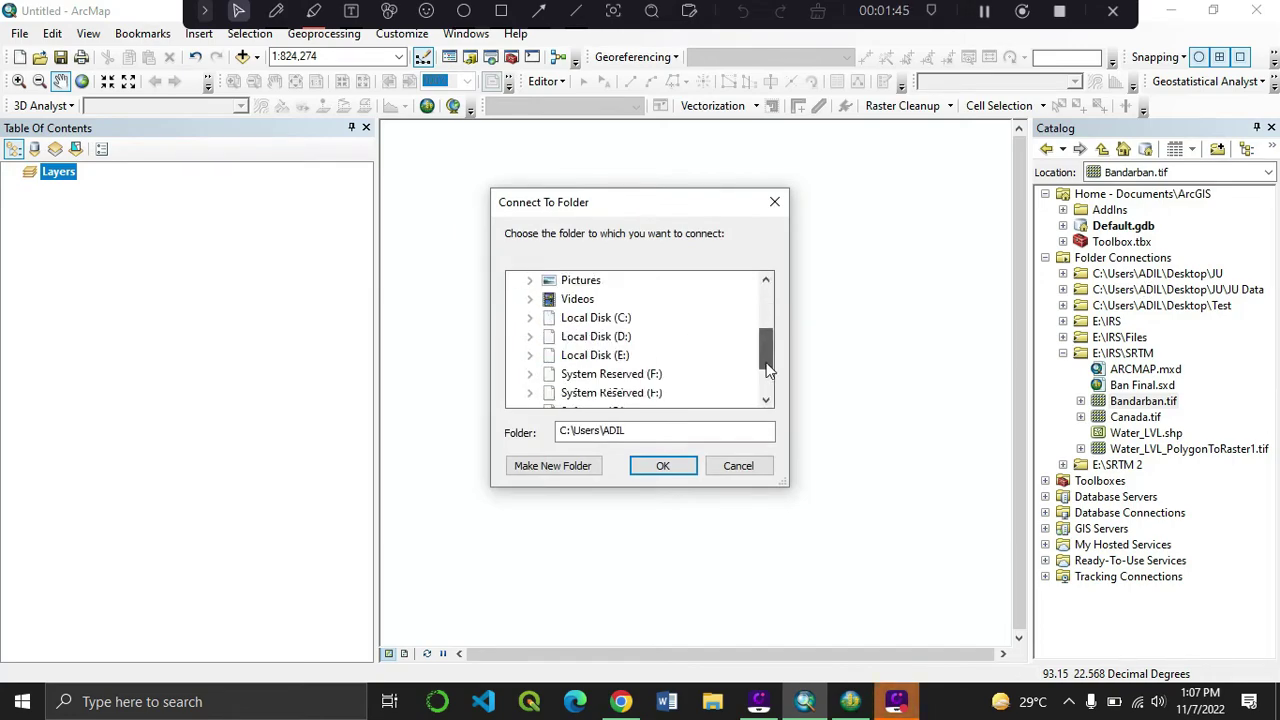
click(548, 317)
click(530, 317)
scroll(545, 325, down, 6)
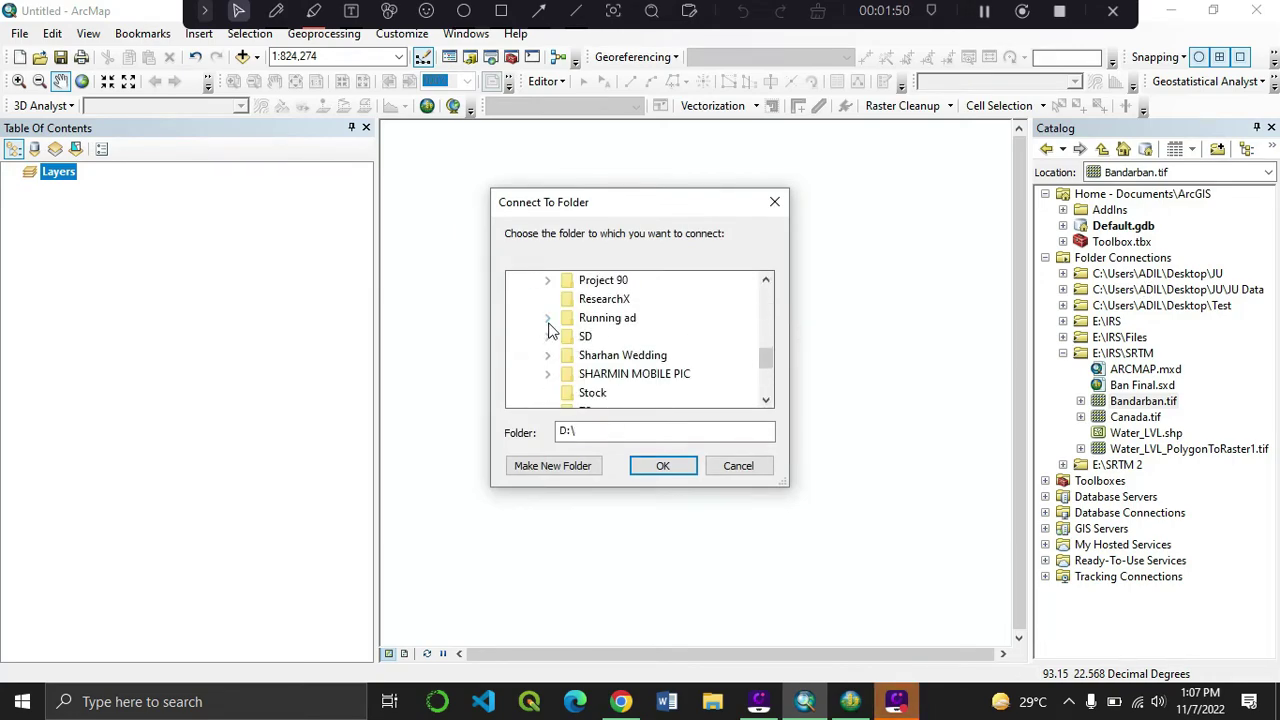
scroll(548, 330, up, 3)
click(548, 323)
click(609, 346)
click(663, 466)
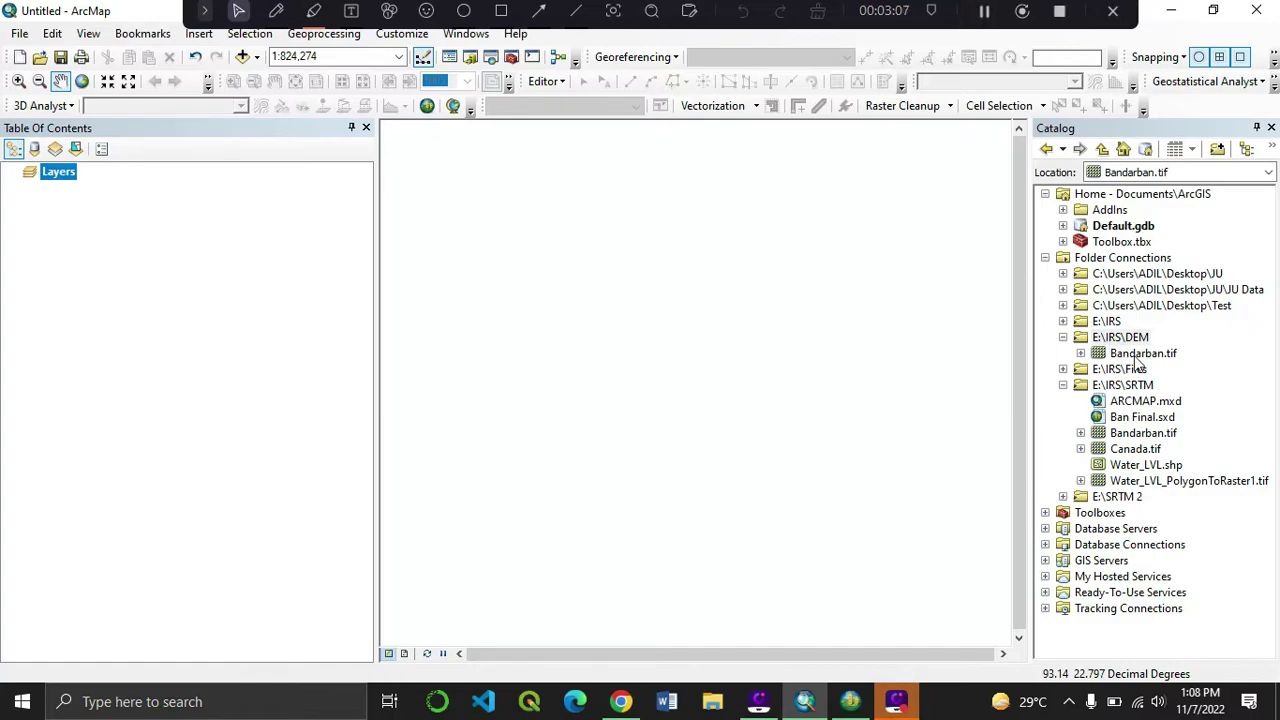
Step: Add Bandarban.tif from the E:\IRS\DEM folder to the map without building pyramids
drag(1137, 358, 284, 343)
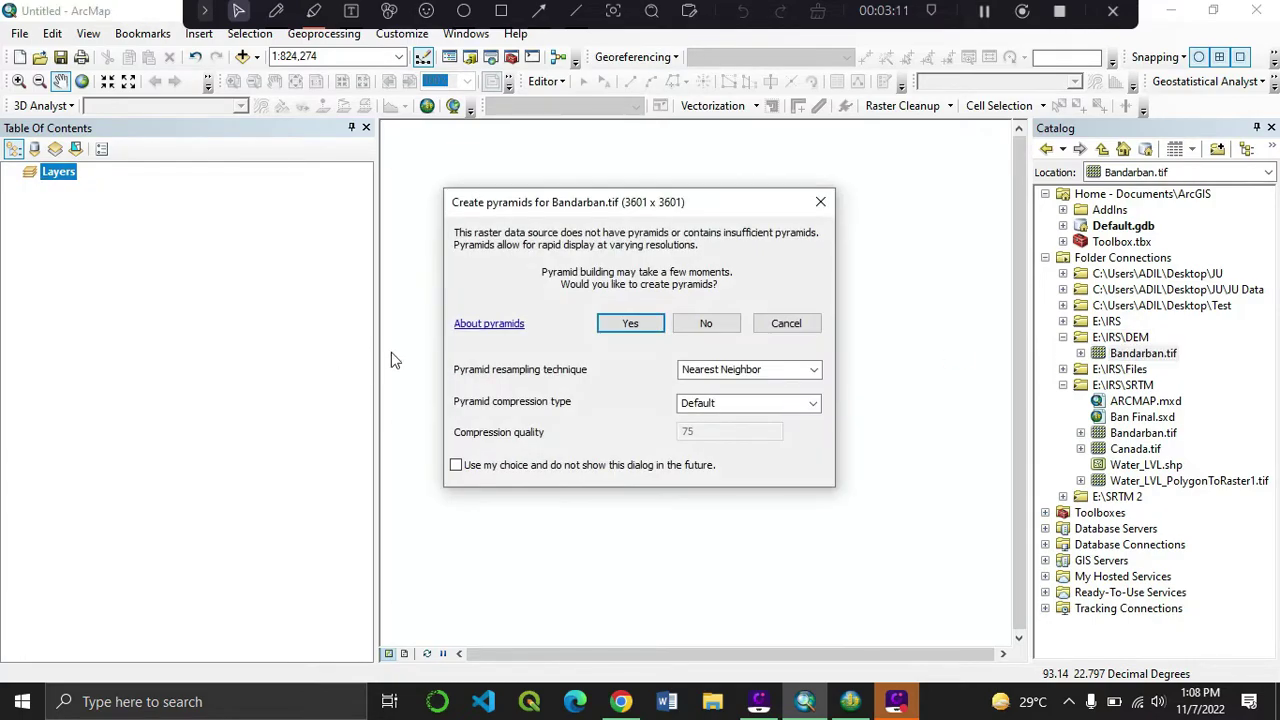
drag(656, 212, 660, 162)
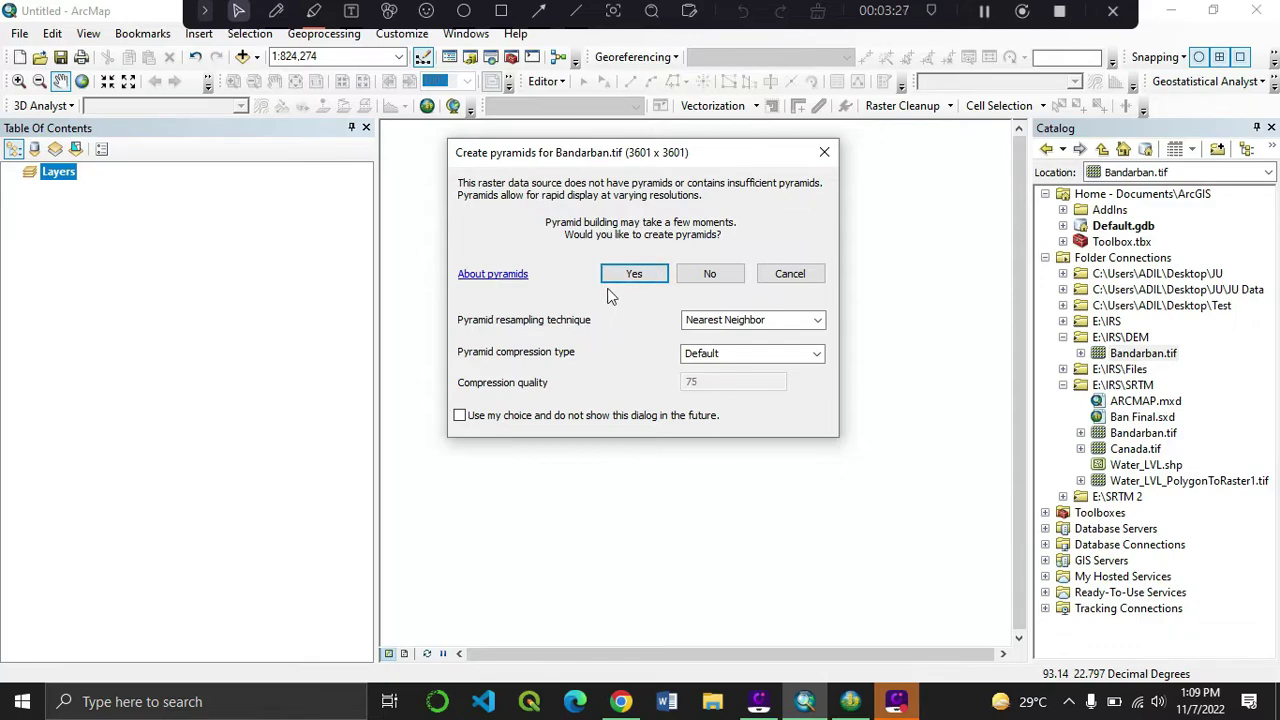
drag(661, 158, 656, 161)
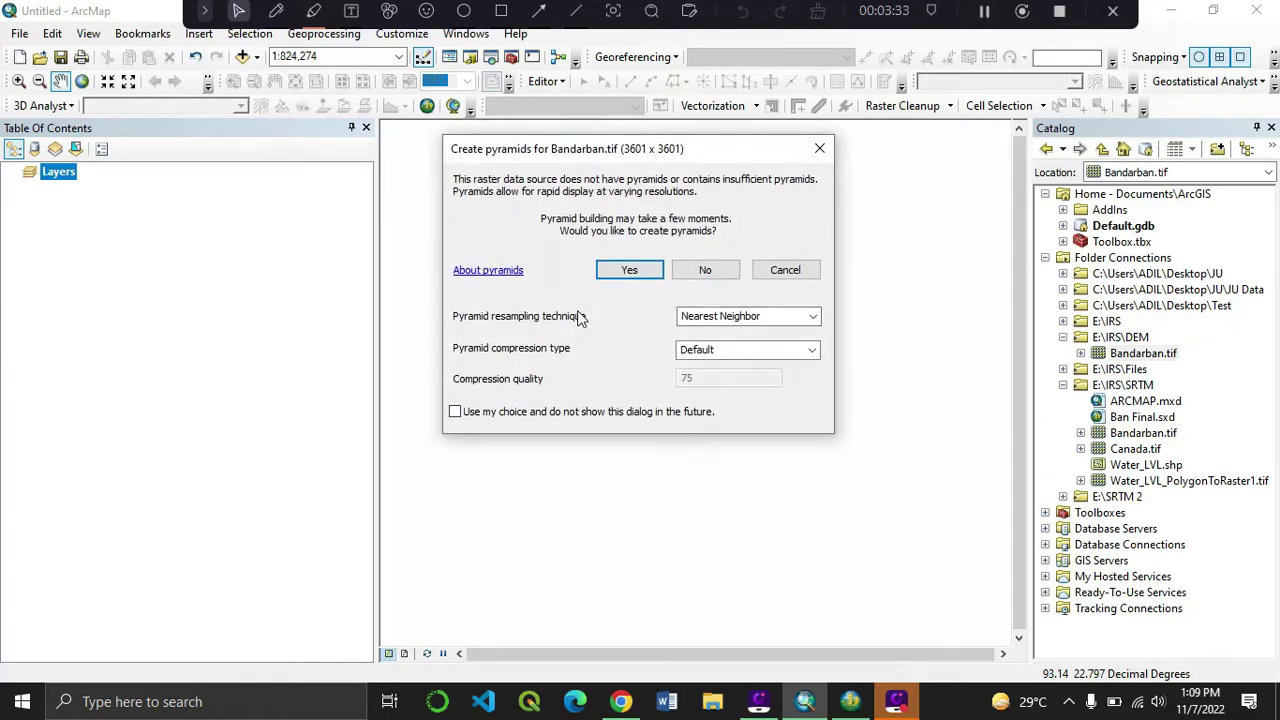
click(714, 268)
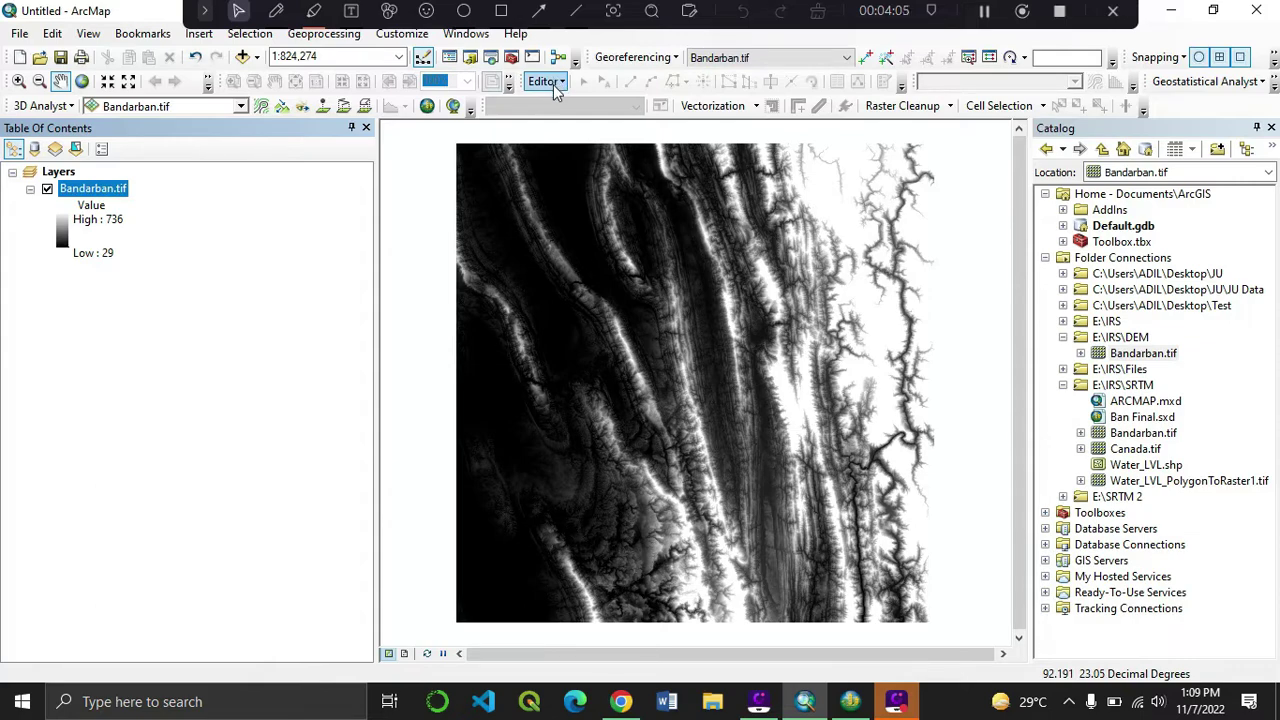
Step: Begin a new shapefile in the E:\IRS\DEM folder, named Water_LVL with the Polygon feature type
right_click(1120, 338)
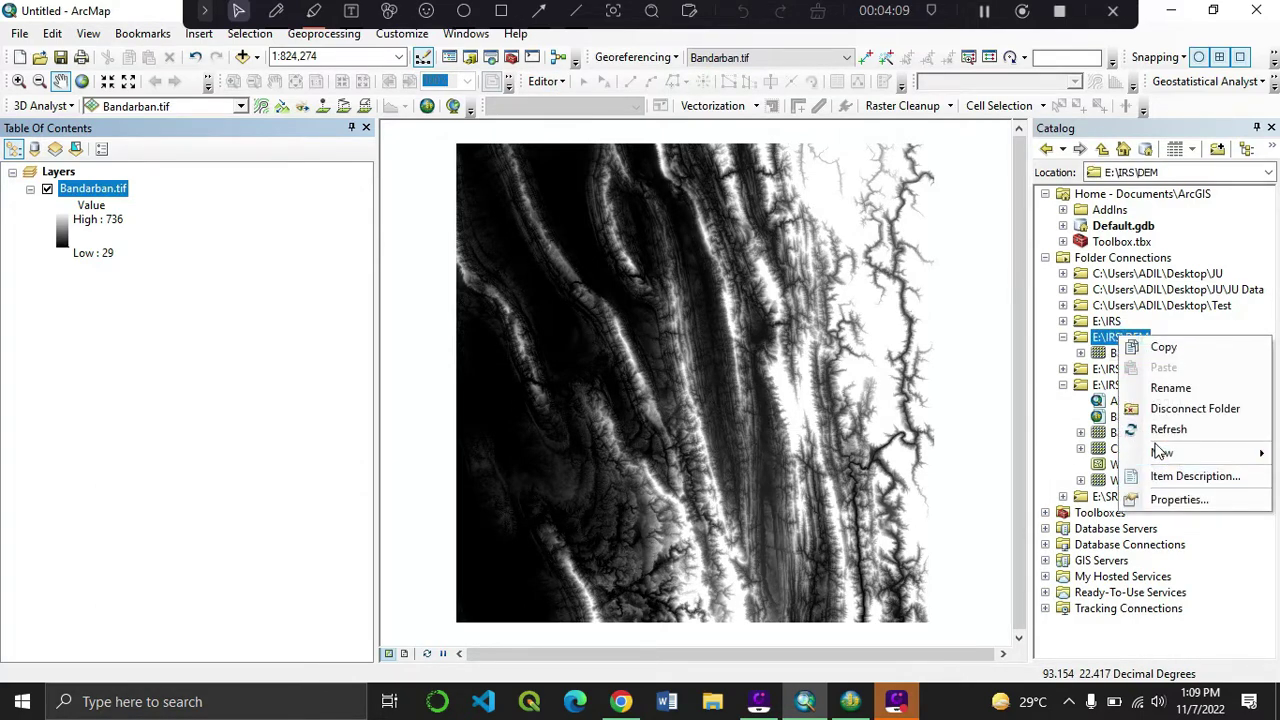
mouse_move(1160, 452)
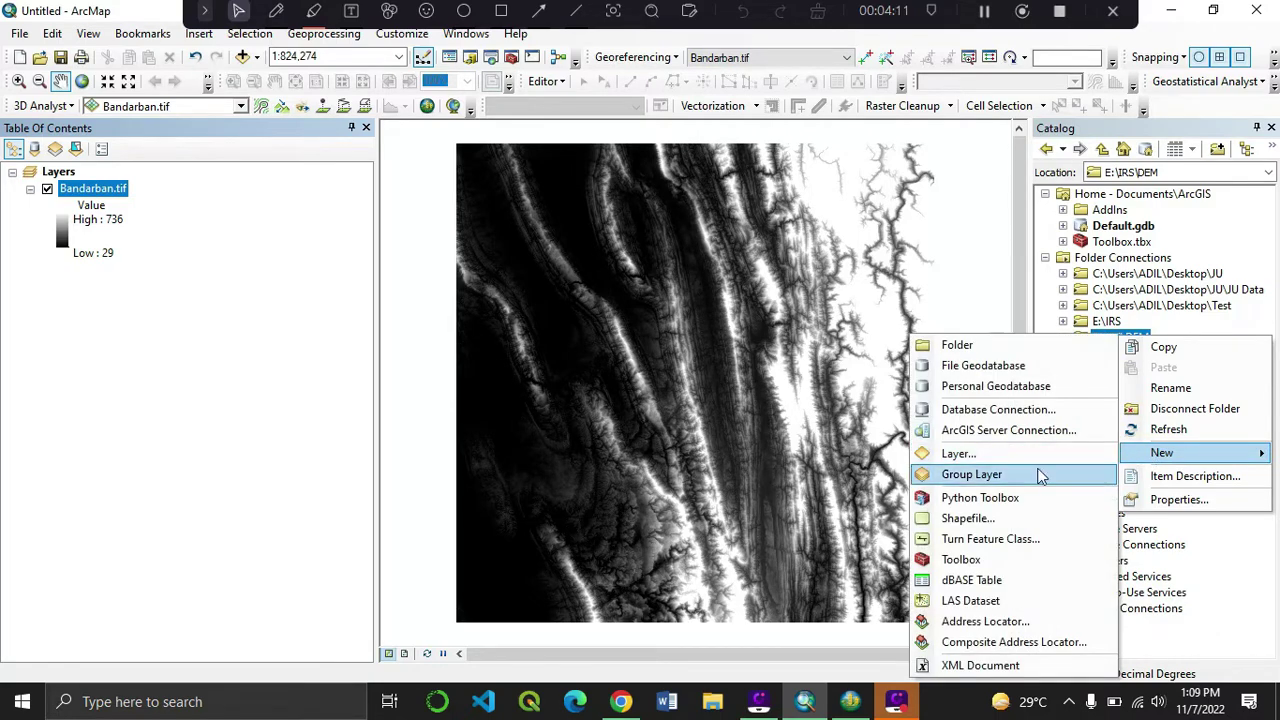
click(1000, 518)
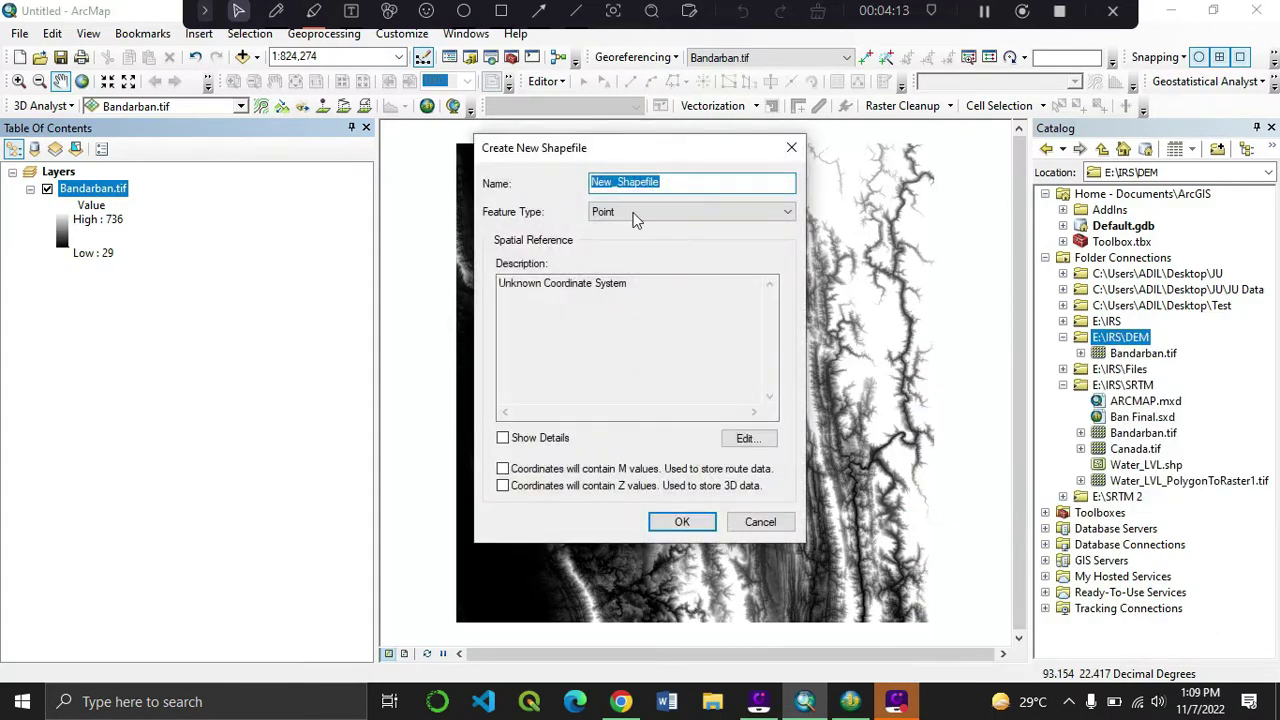
text(Water_LVL)
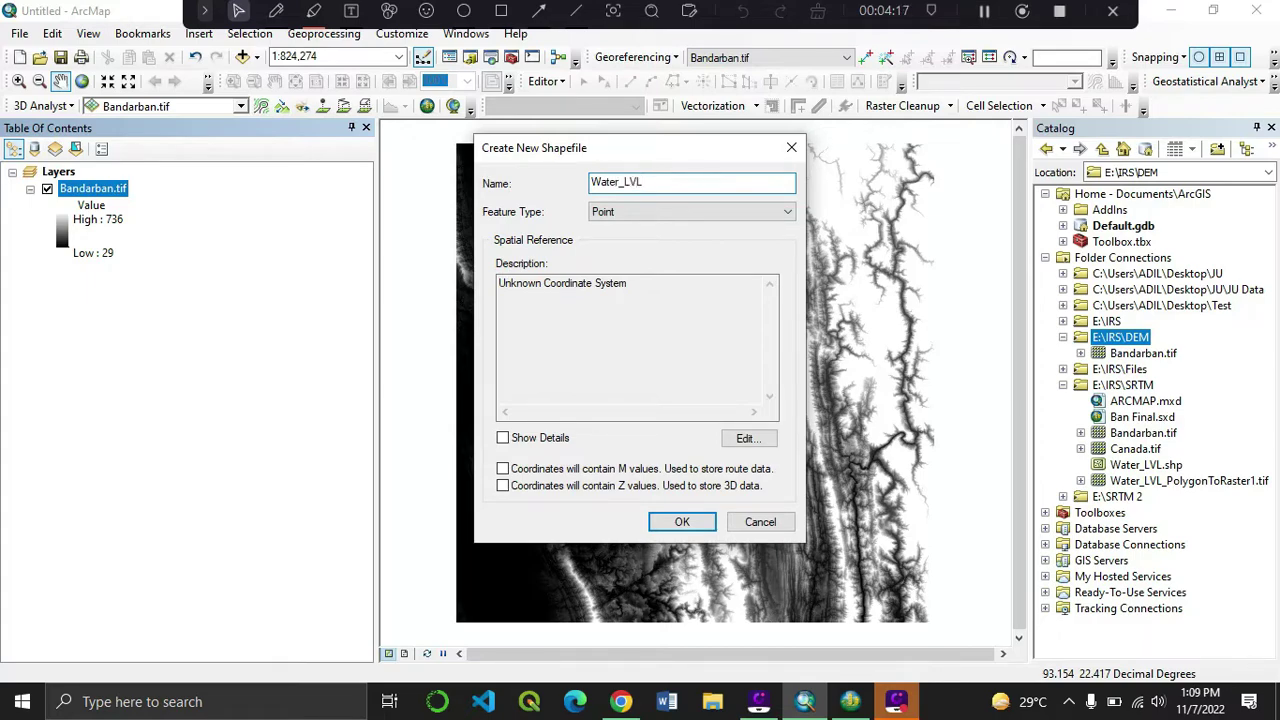
click(694, 212)
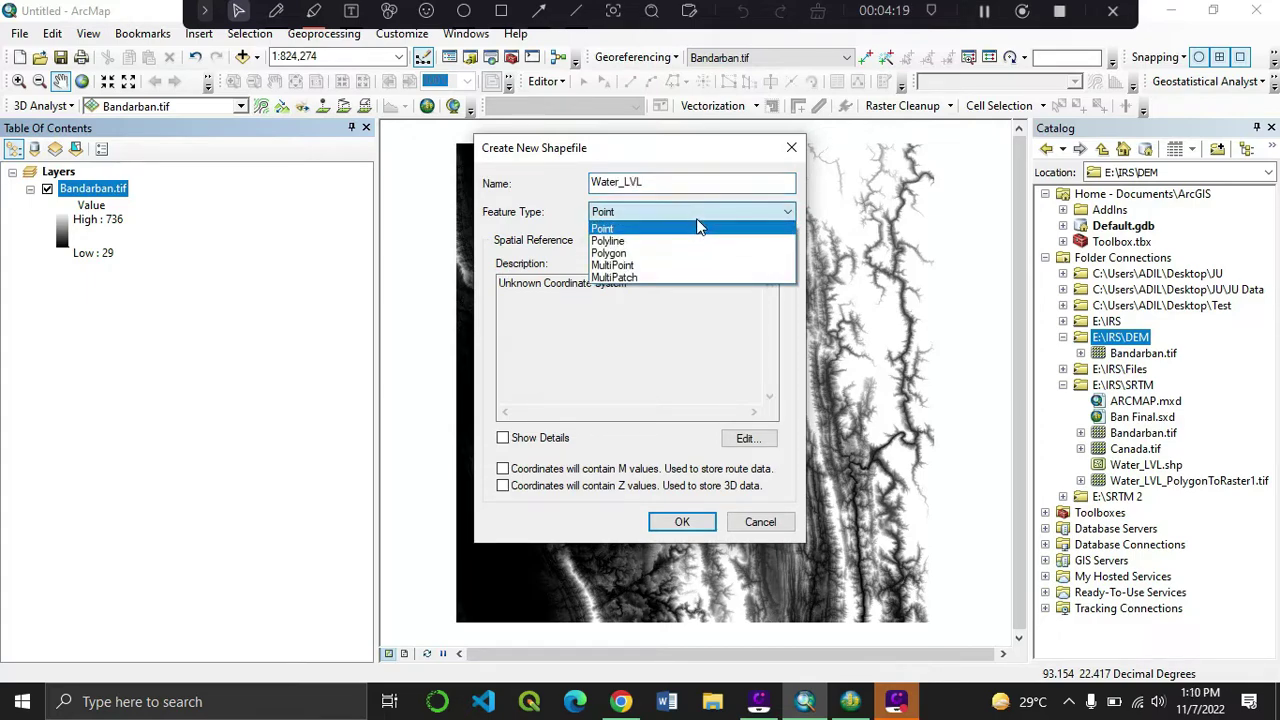
click(697, 222)
key(Down)
key(Down)
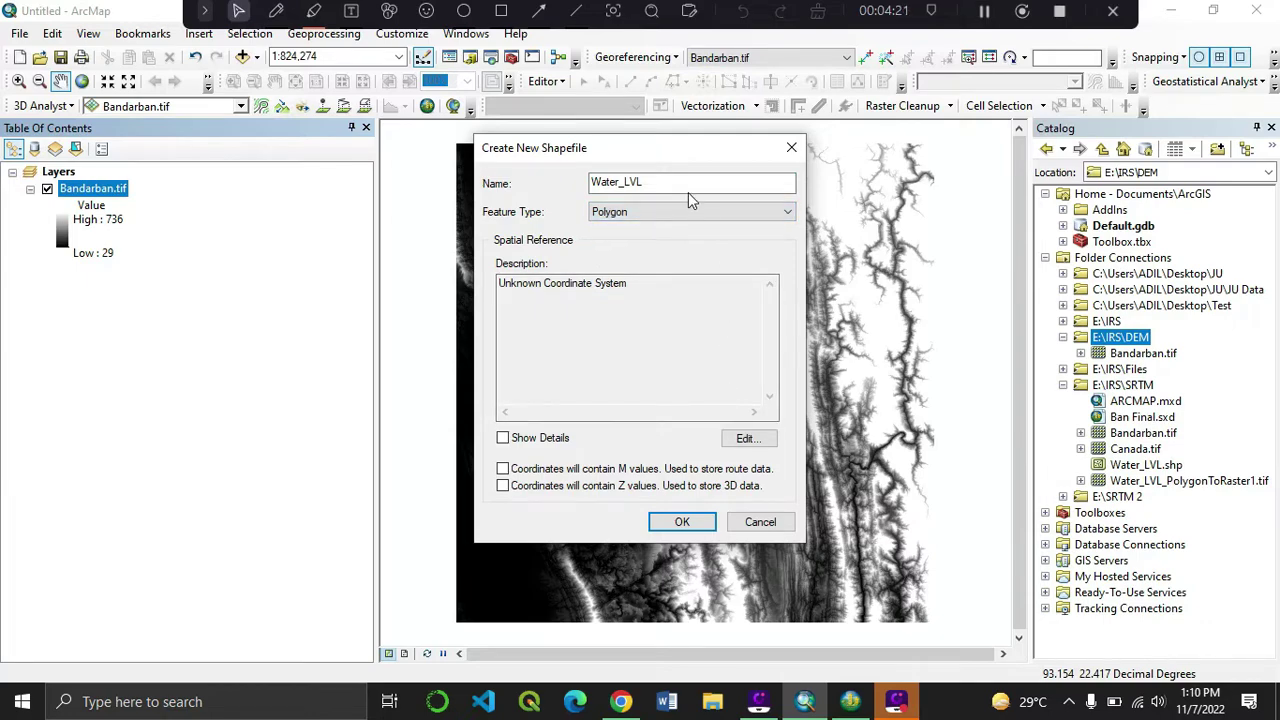
Step: Assign the WGS 1984 geographic coordinate system to the new shapefile
drag(666, 154, 372, 210)
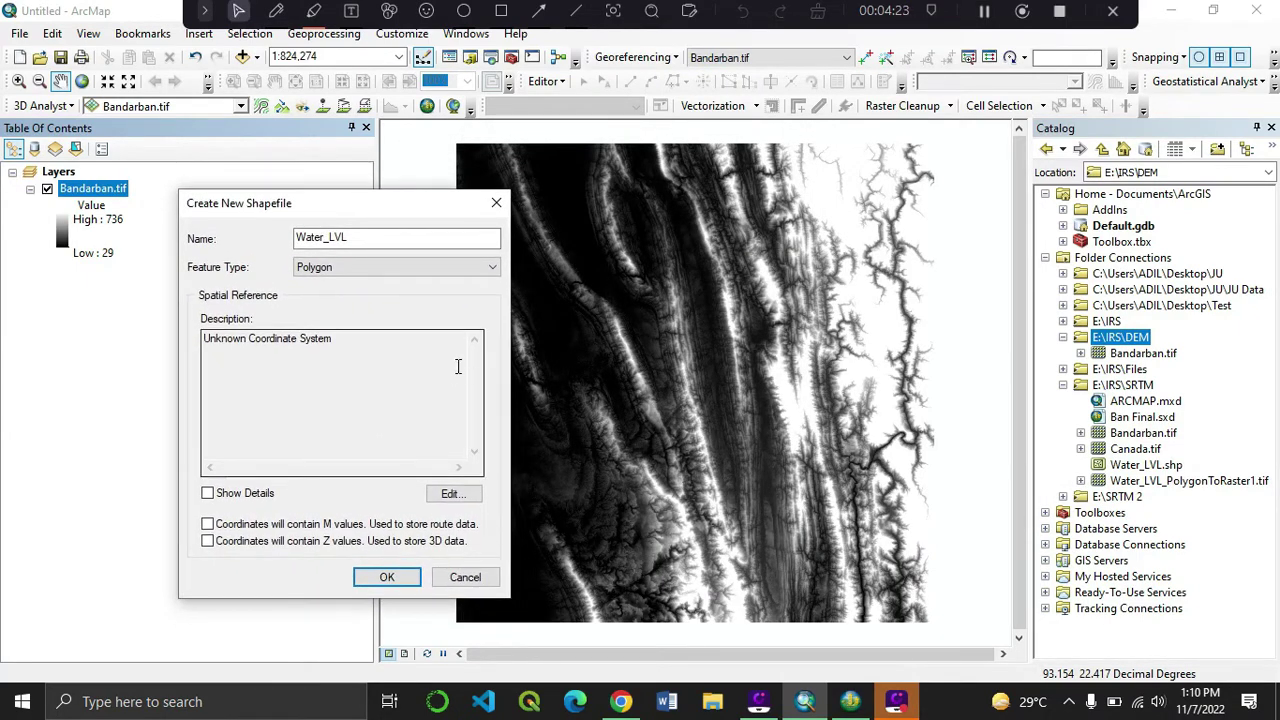
click(466, 508)
click(531, 204)
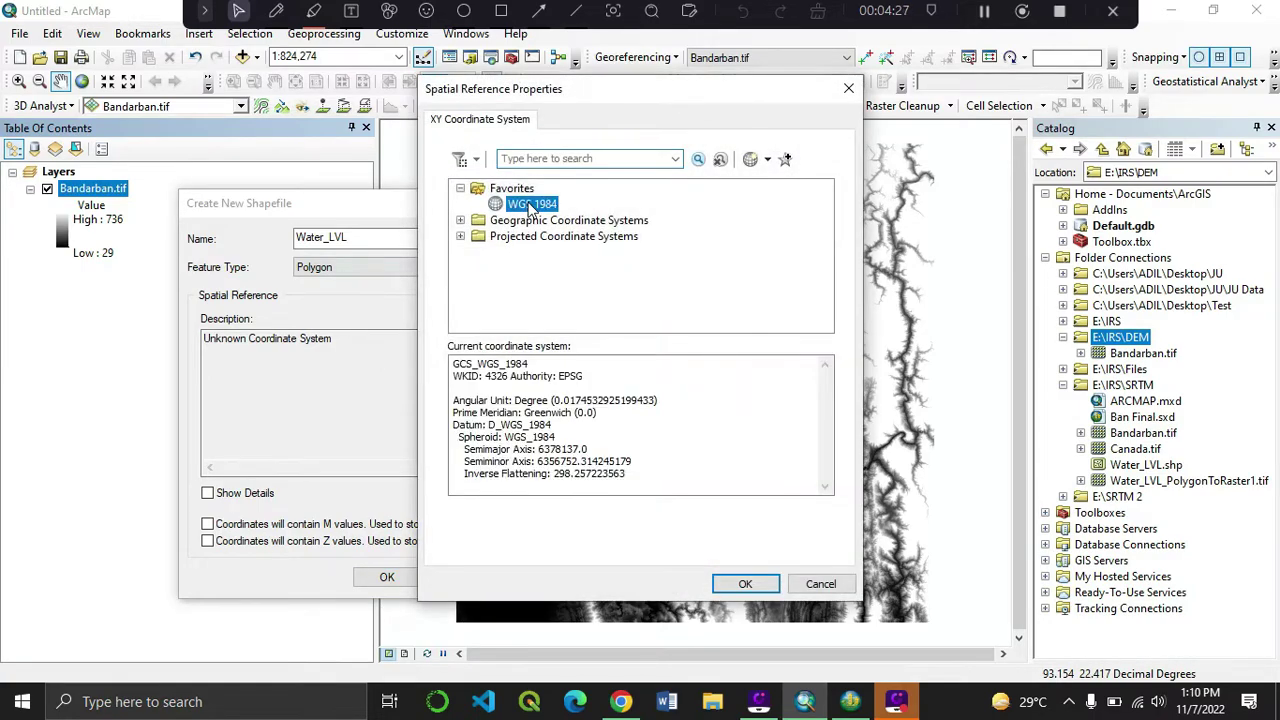
click(741, 583)
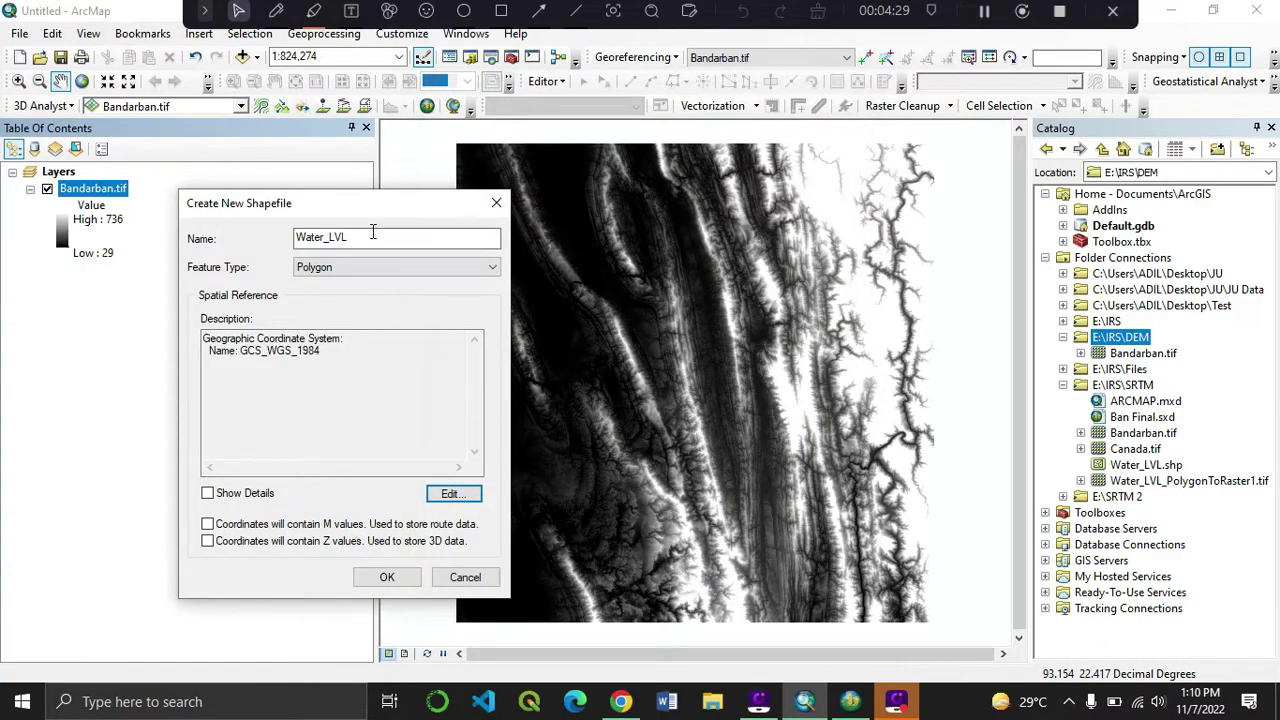
drag(355, 220, 643, 136)
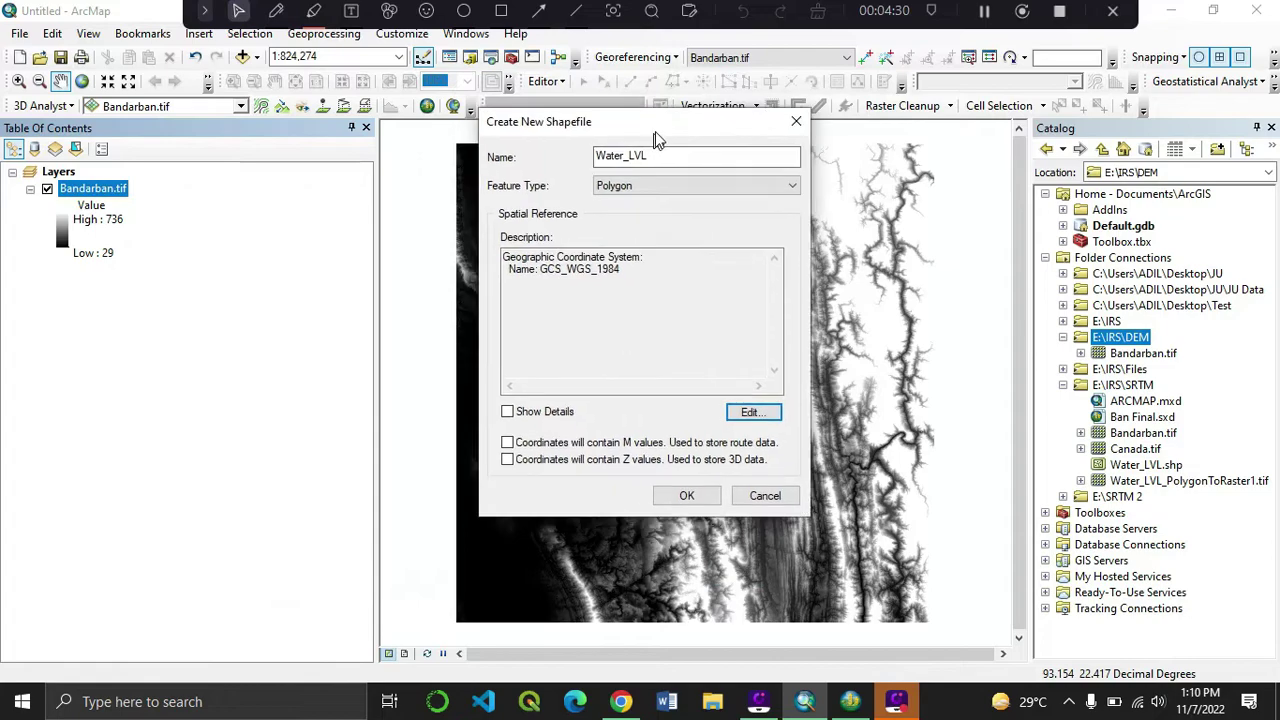
Step: Finish creating the Water_LVL shapefile, start an edit session and show the feature creation templates
click(672, 492)
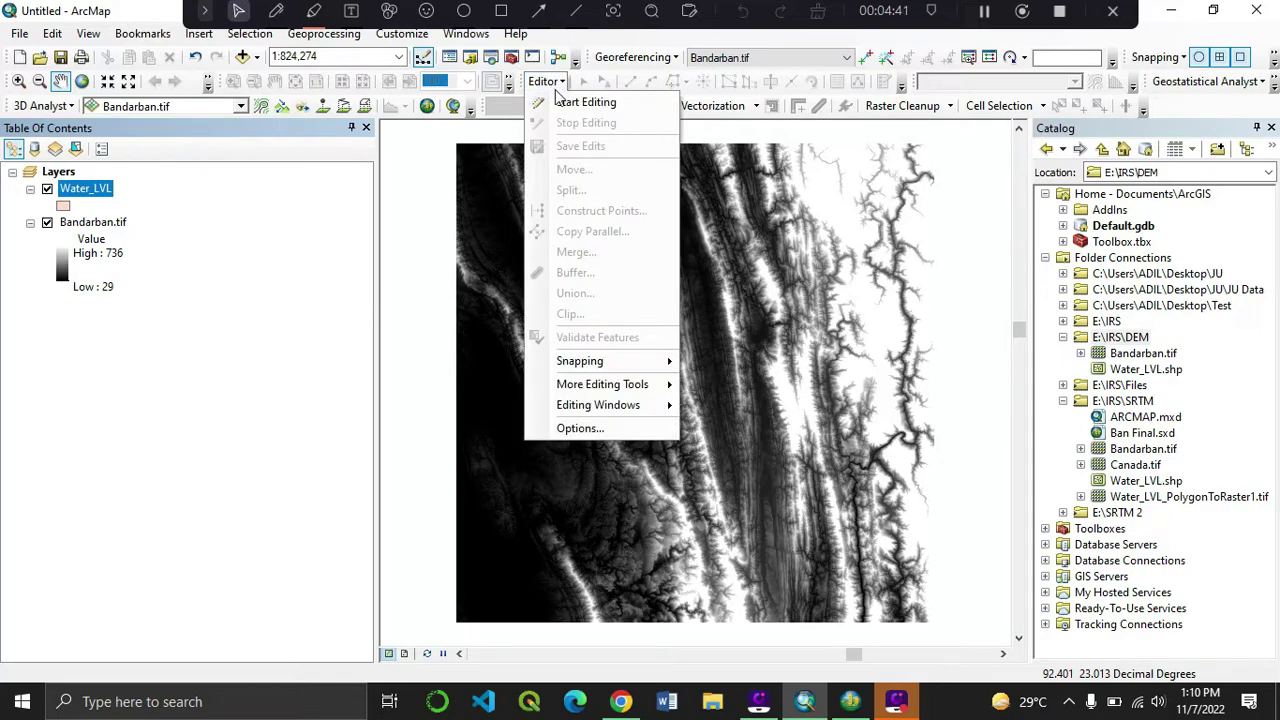
click(562, 101)
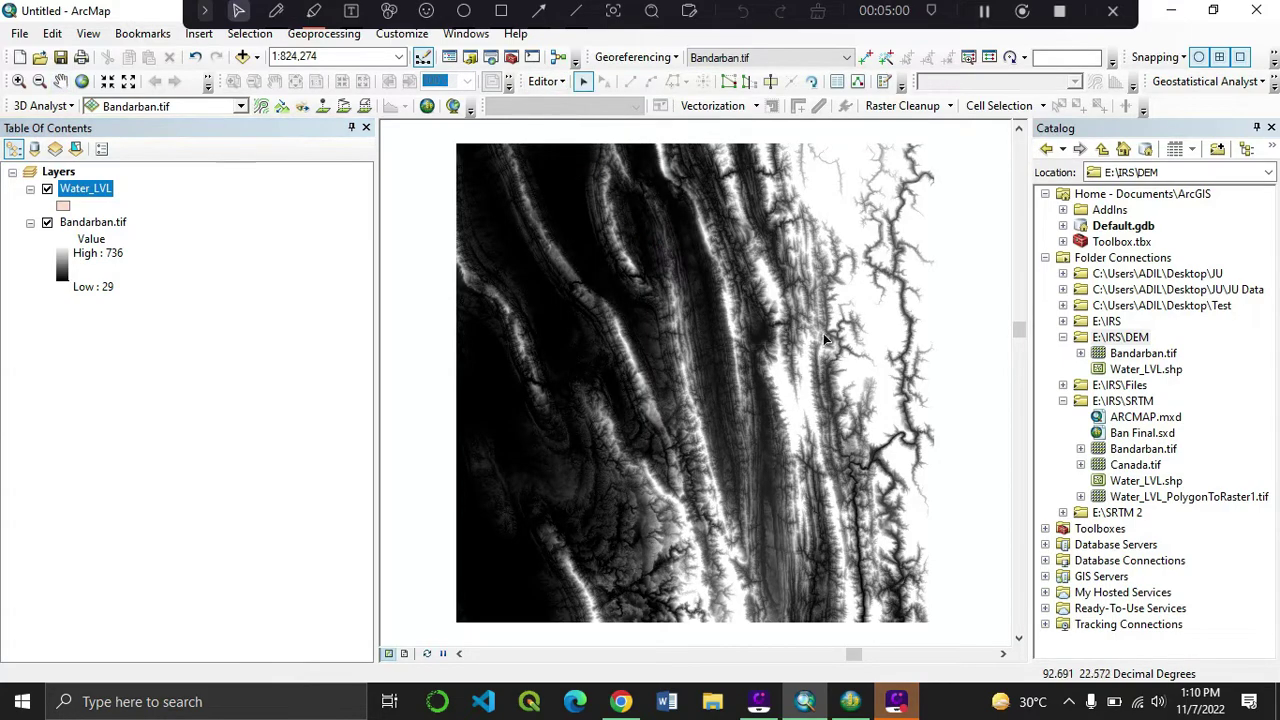
click(540, 84)
click(535, 87)
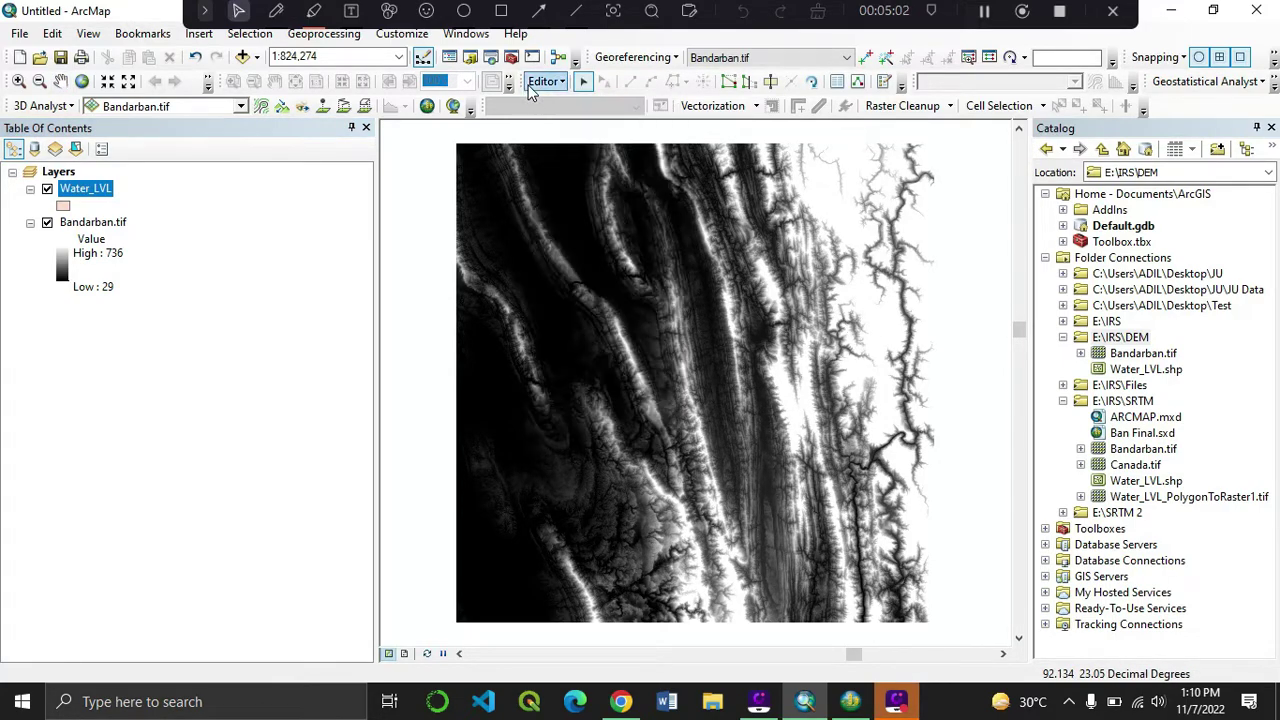
click(886, 84)
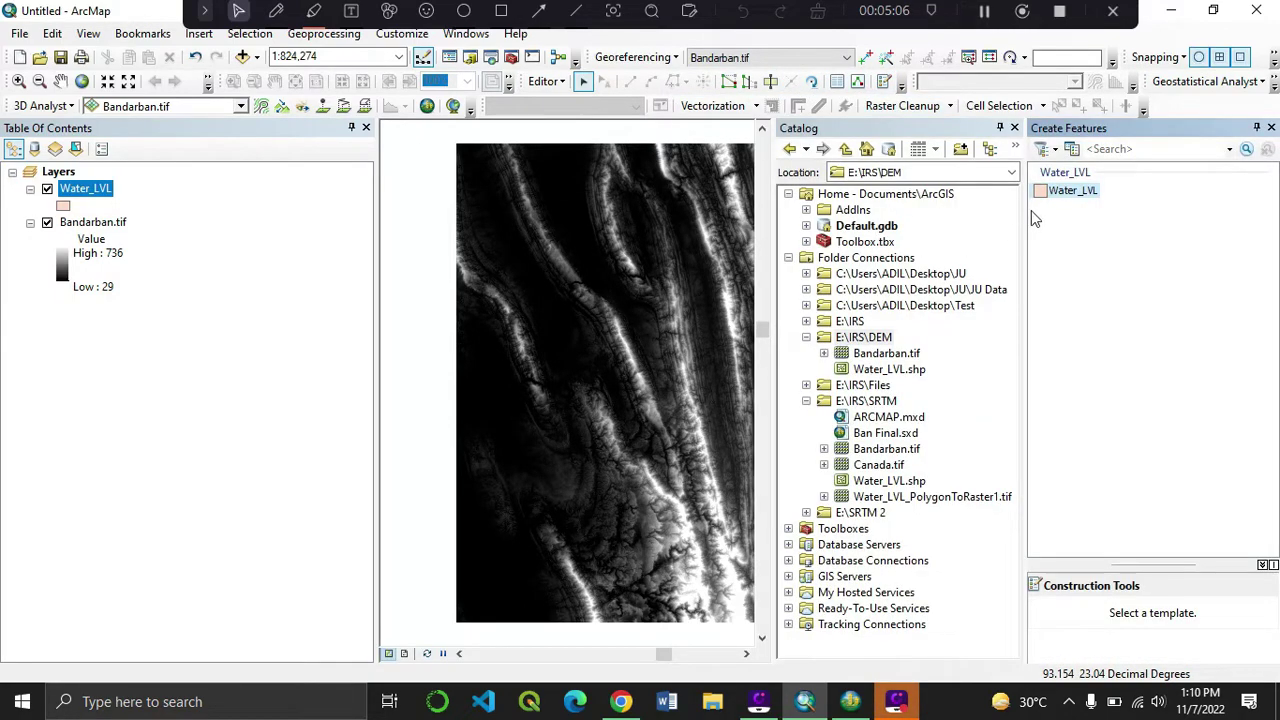
Step: Draw a rectangle polygon in the Water_LVL layer covering the full extent of the Bandarban DEM
click(1060, 192)
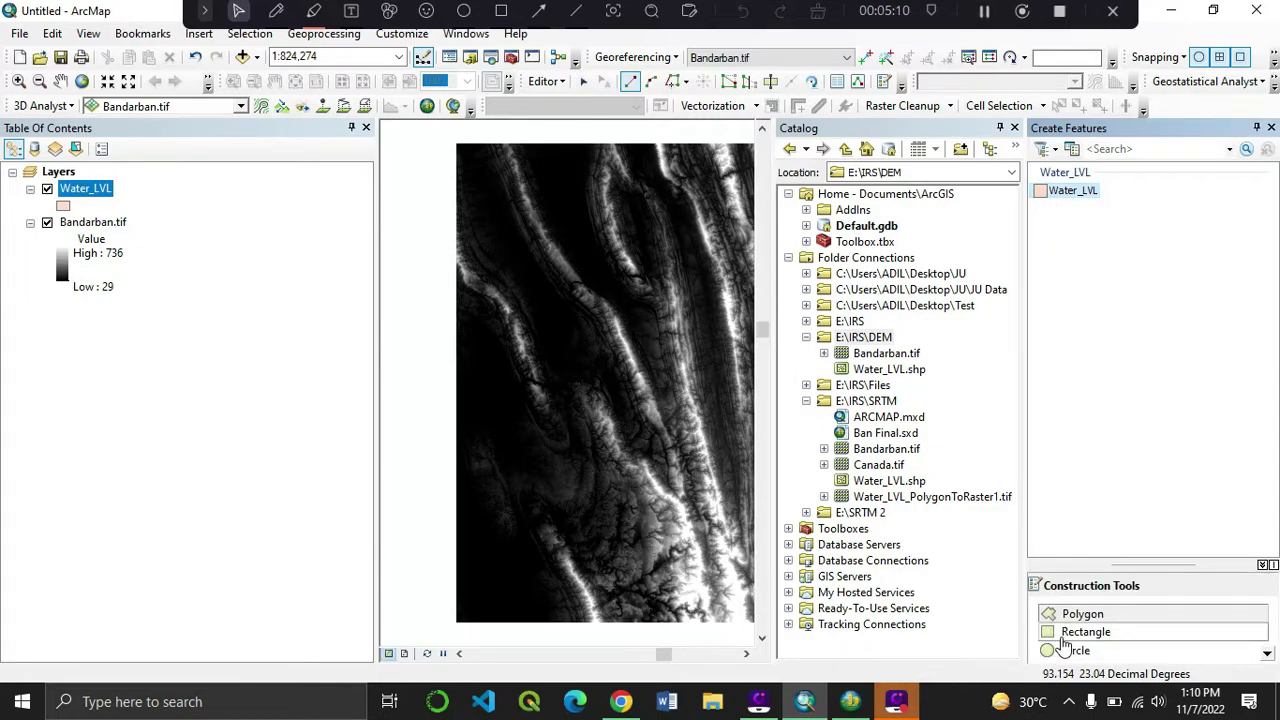
click(1064, 636)
click(1000, 130)
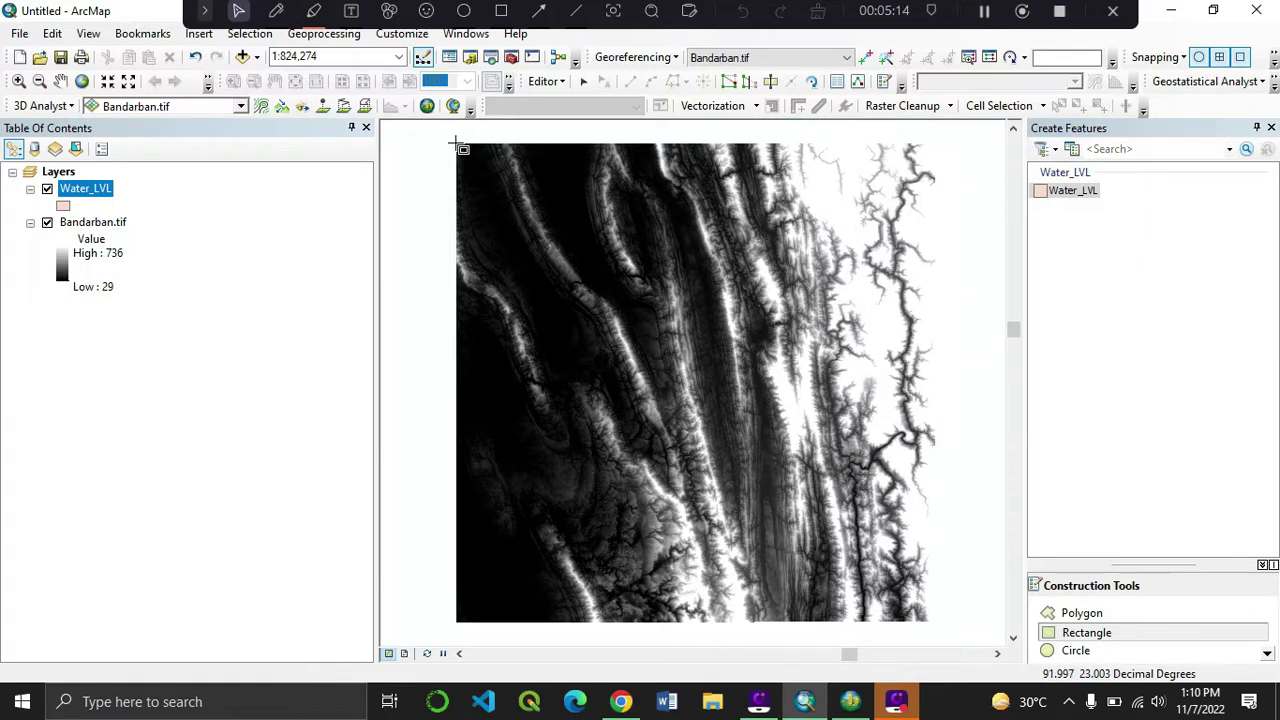
click(456, 143)
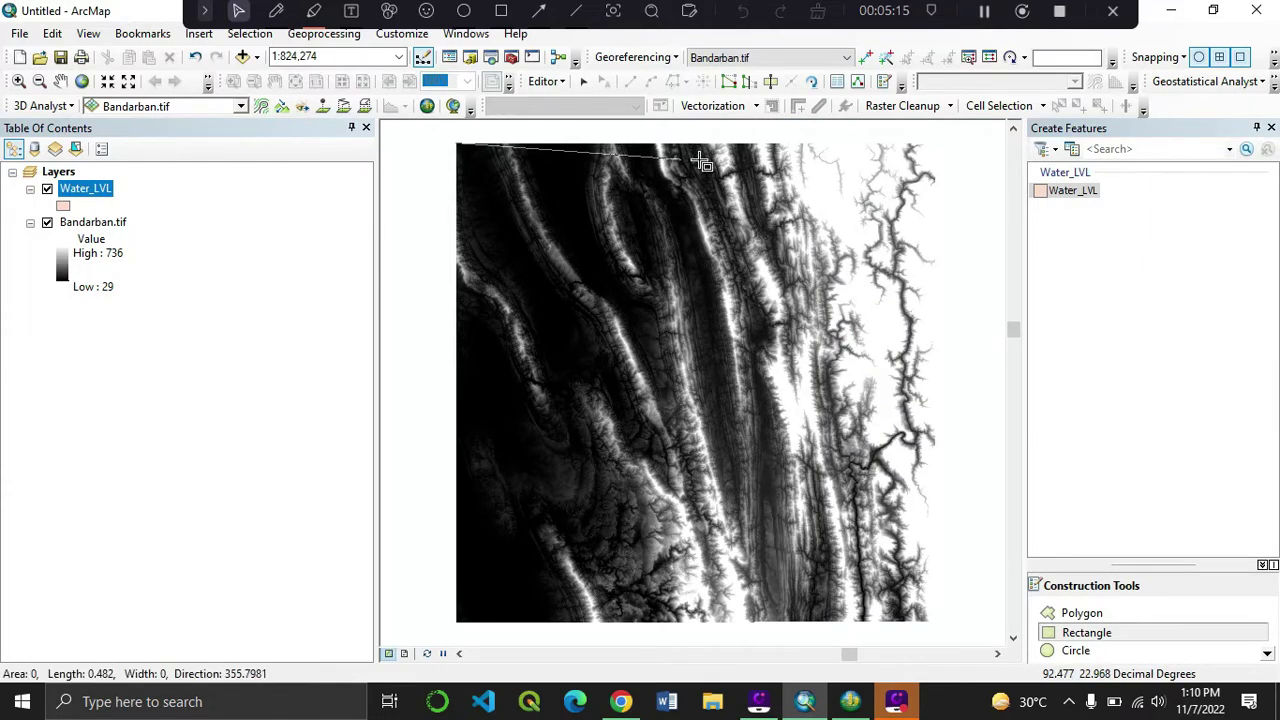
click(968, 146)
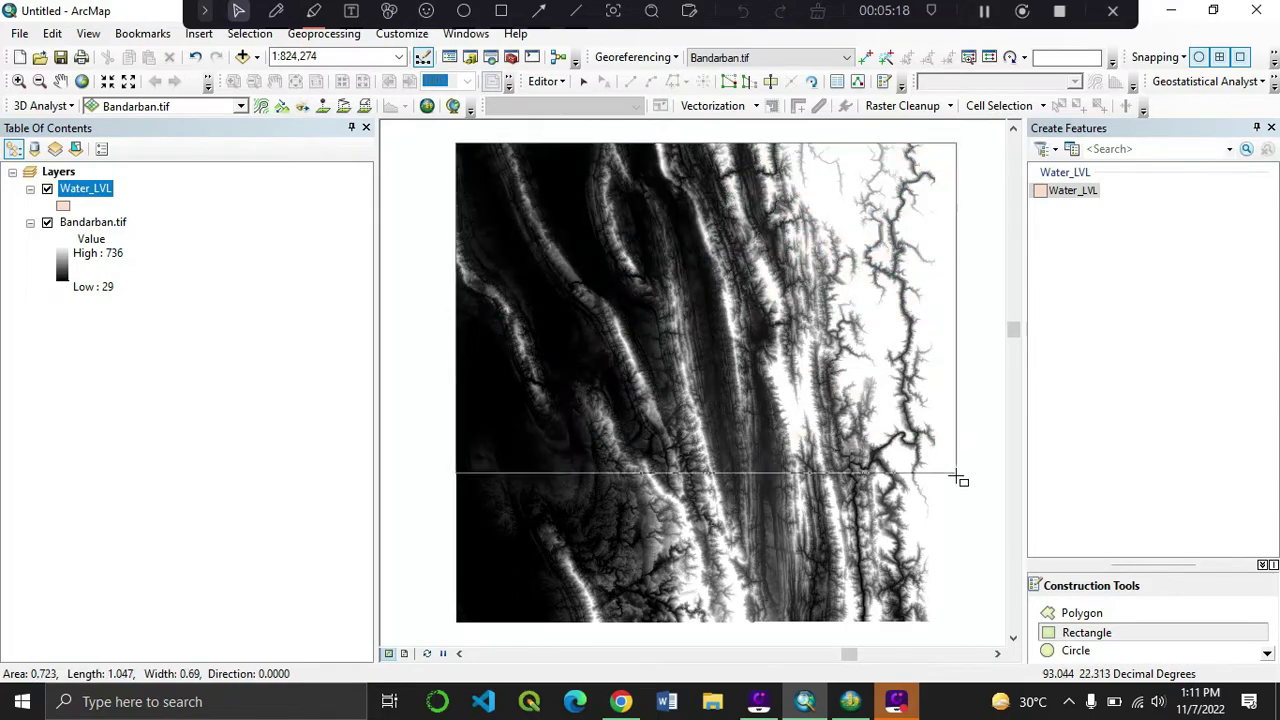
click(955, 621)
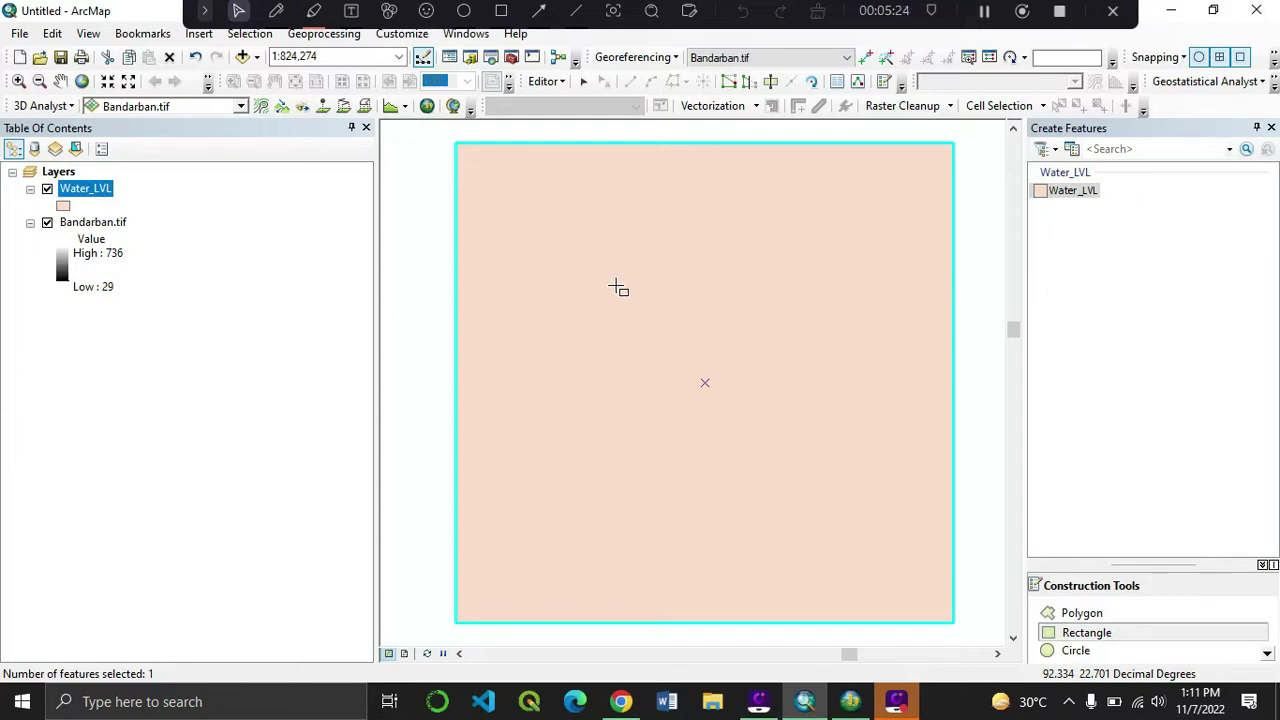
Step: Stop editing and save the new rectangle in Water_LVL
click(547, 81)
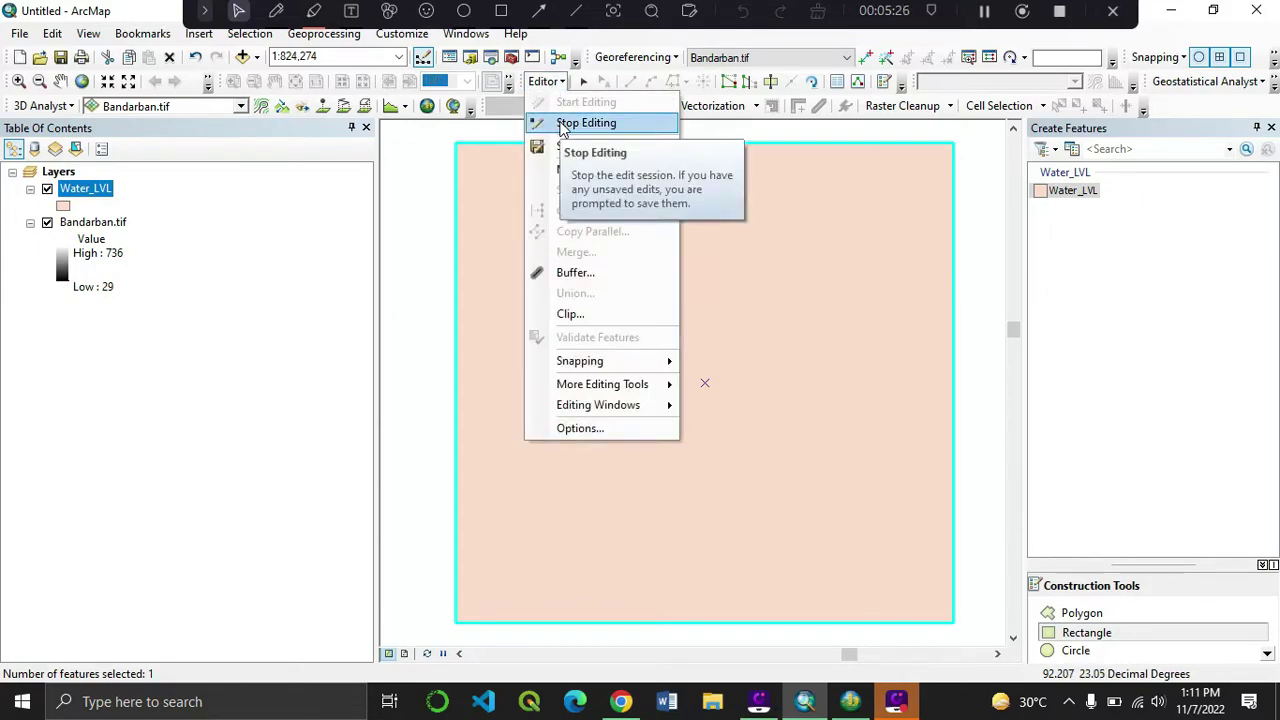
click(561, 124)
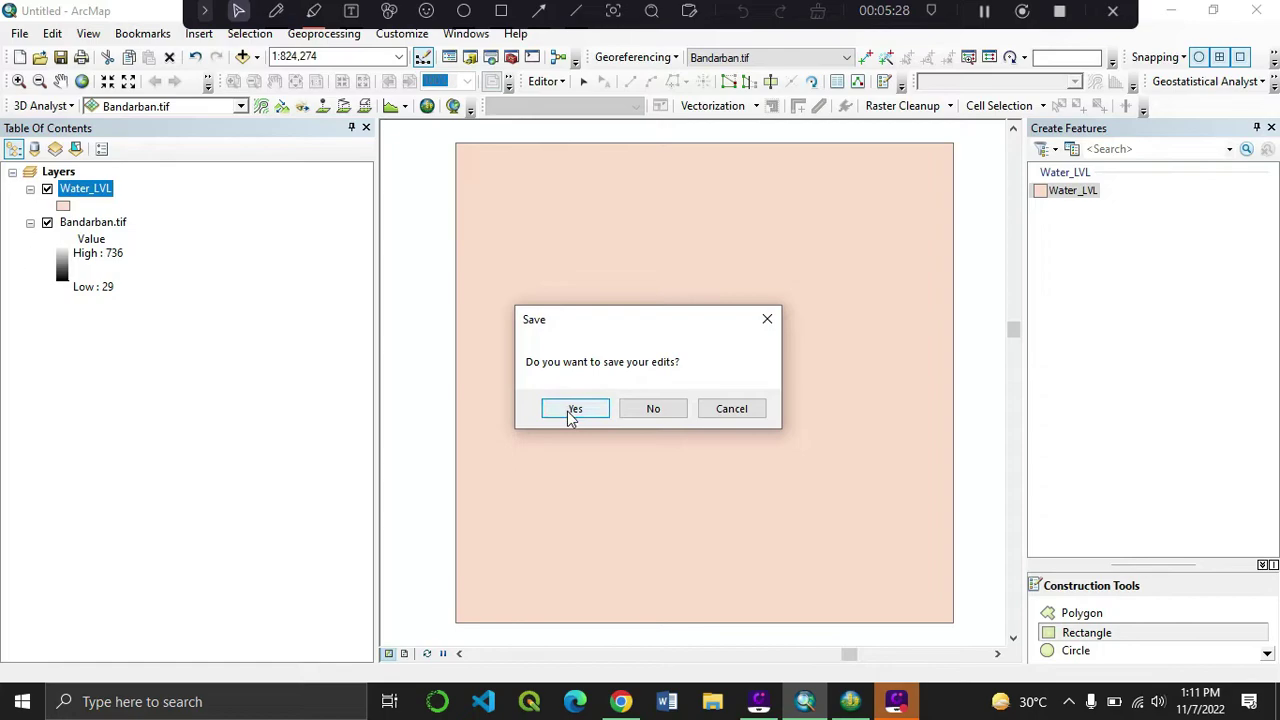
click(573, 409)
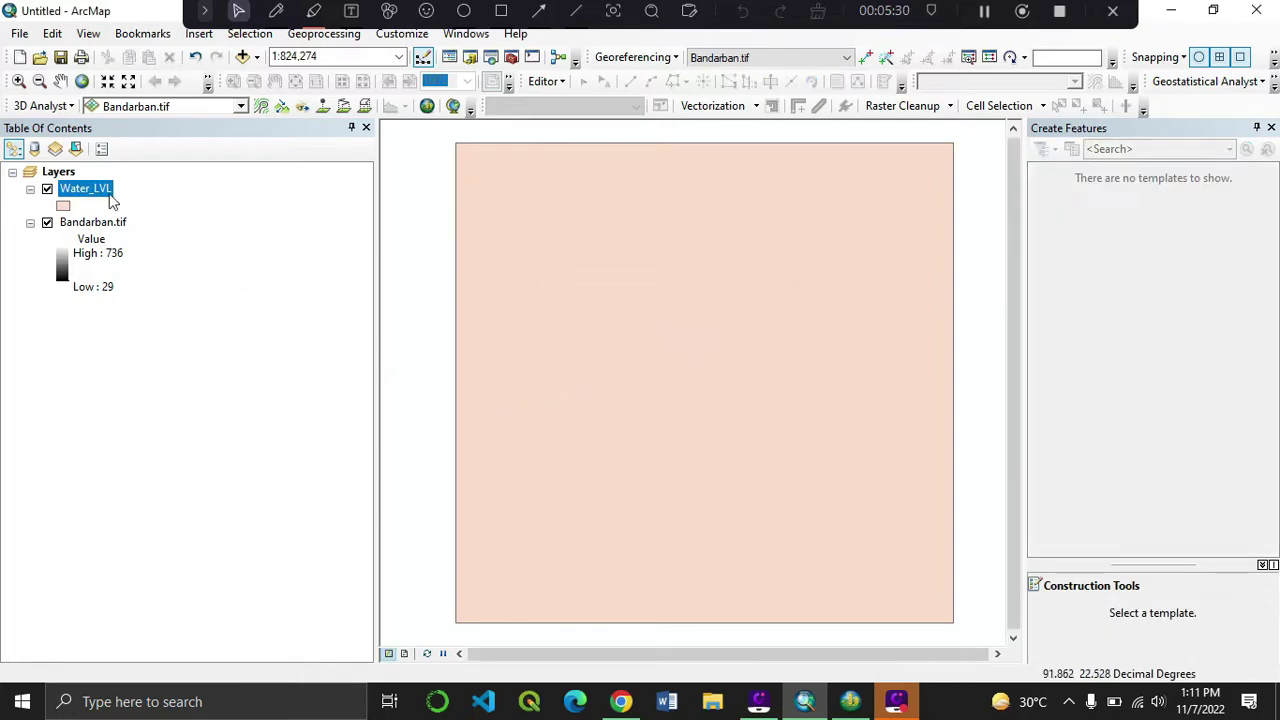
Step: Add a Short Integer field named Water_LVL to the Water_LVL layer's attribute table and close the table
right_click(85, 193)
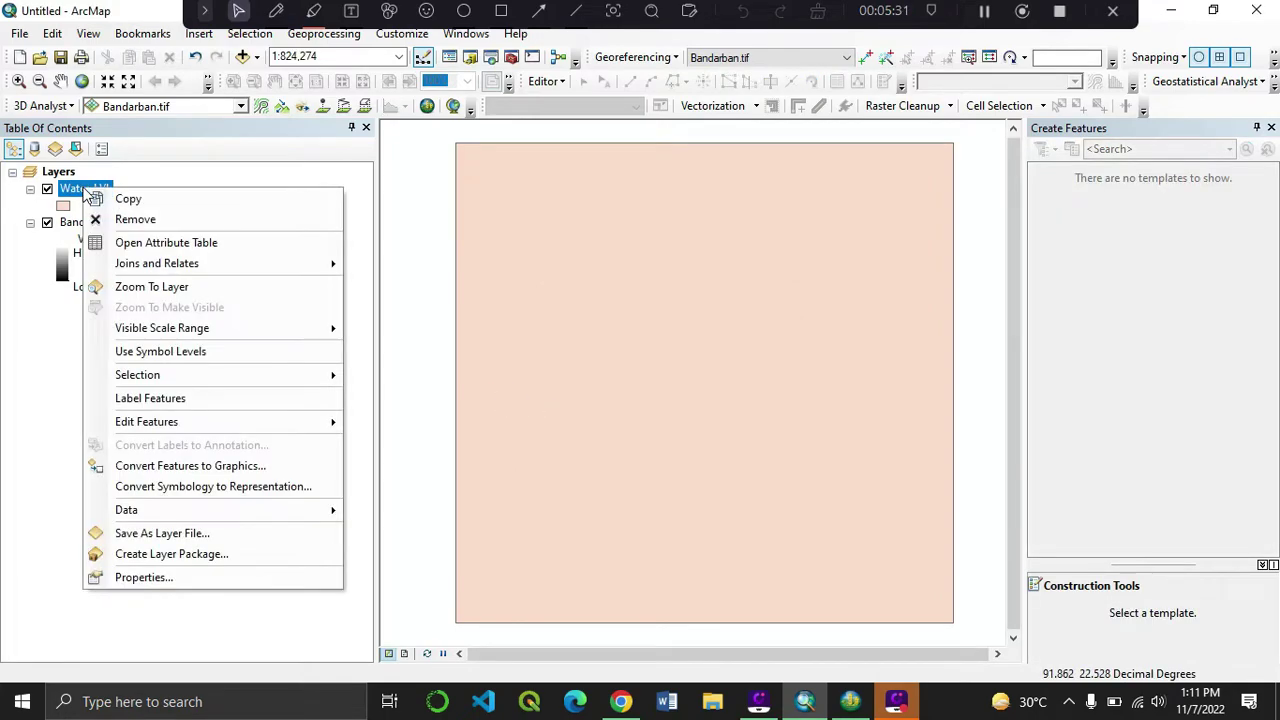
click(127, 243)
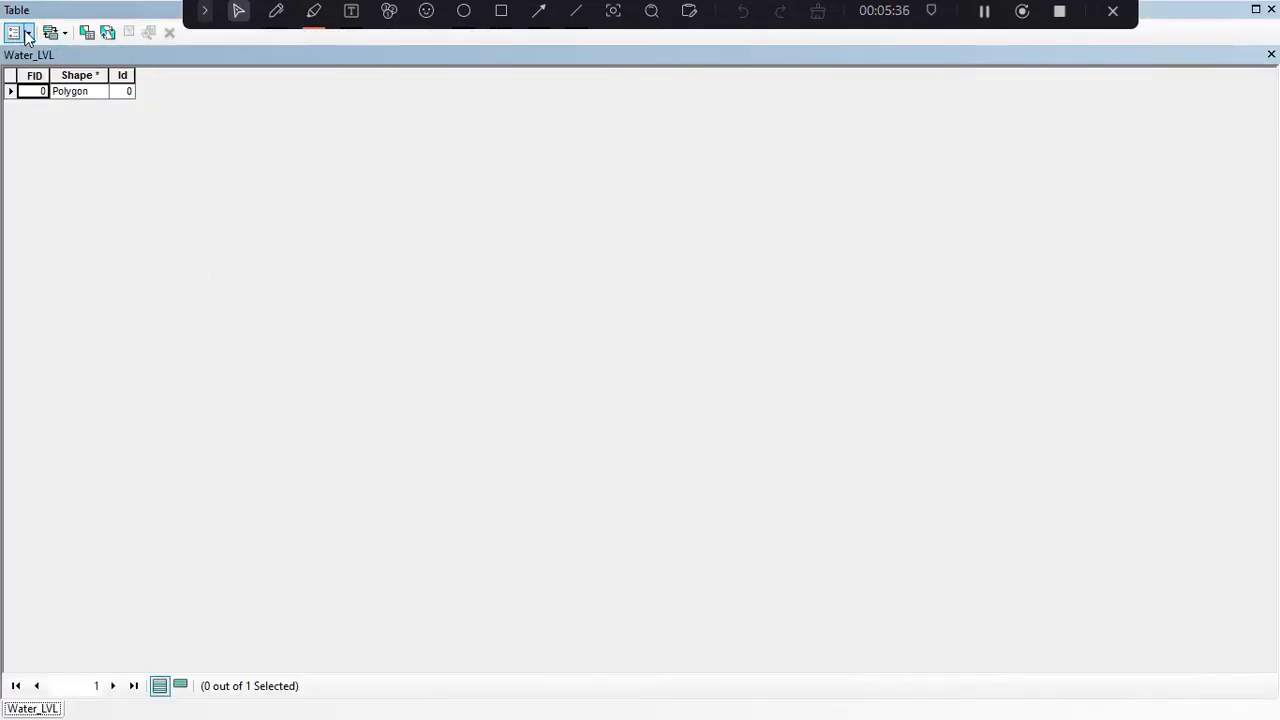
click(27, 33)
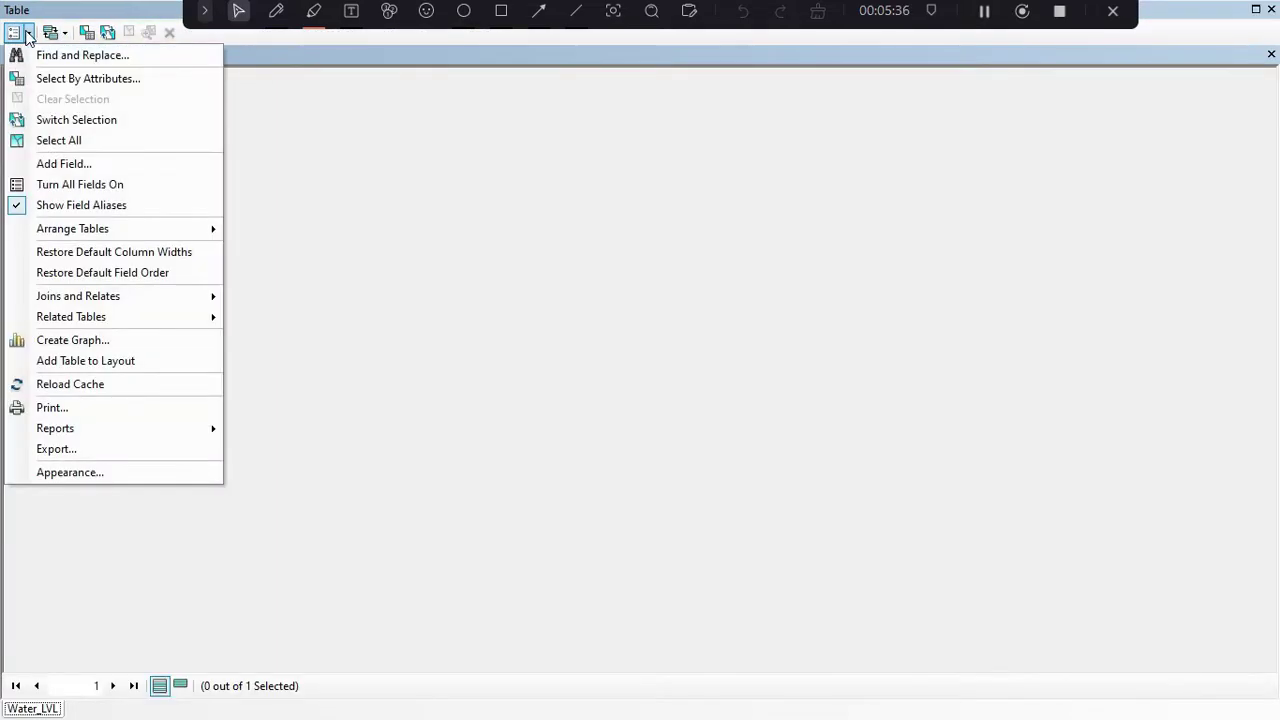
click(69, 165)
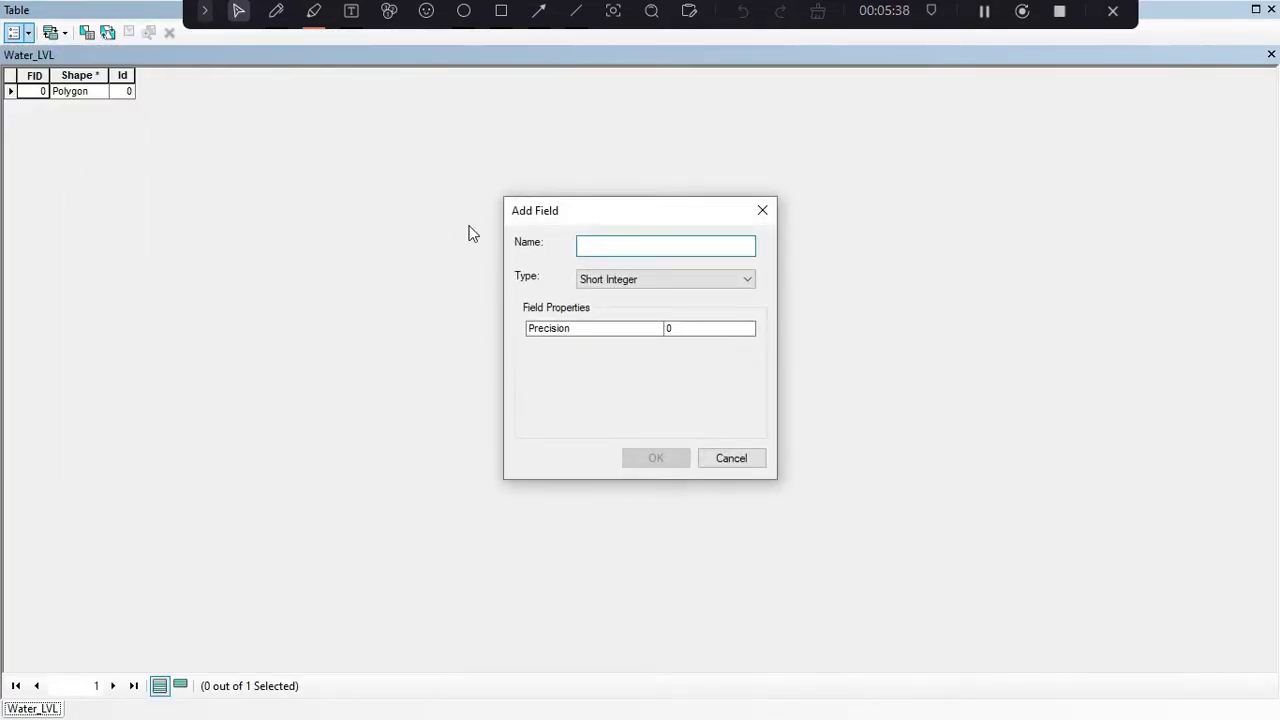
text(Water_LVL)
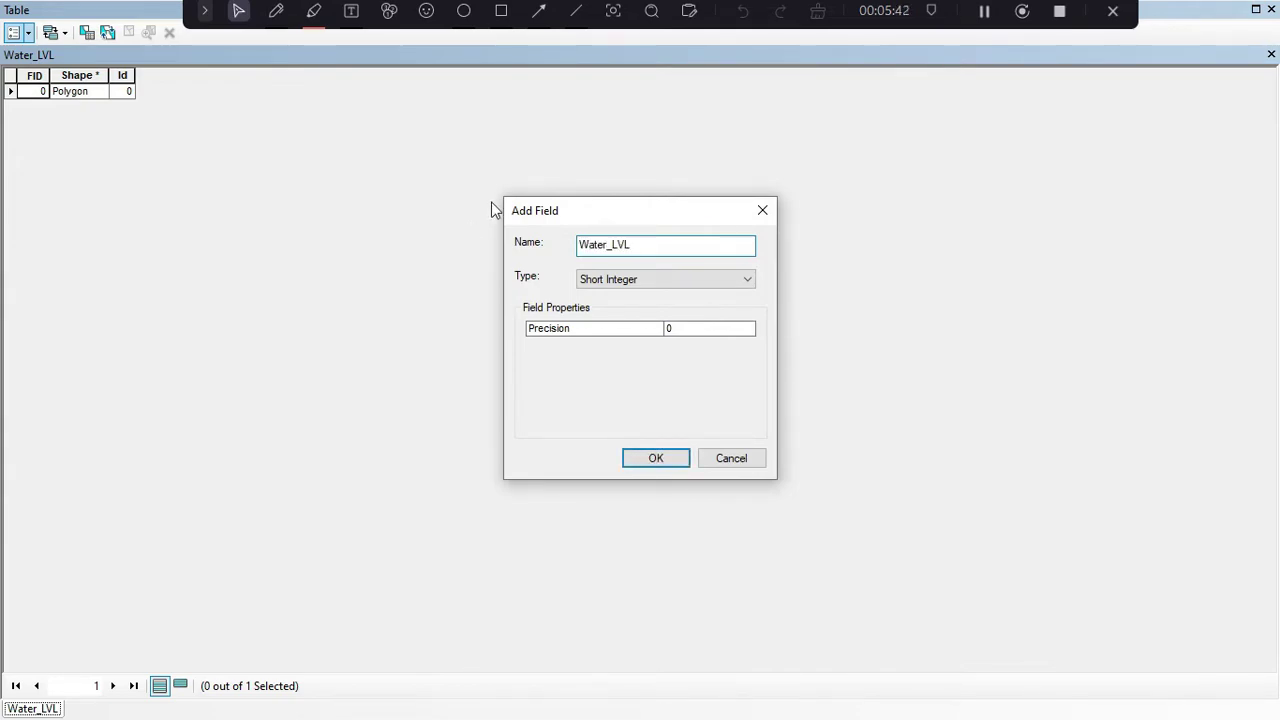
click(664, 459)
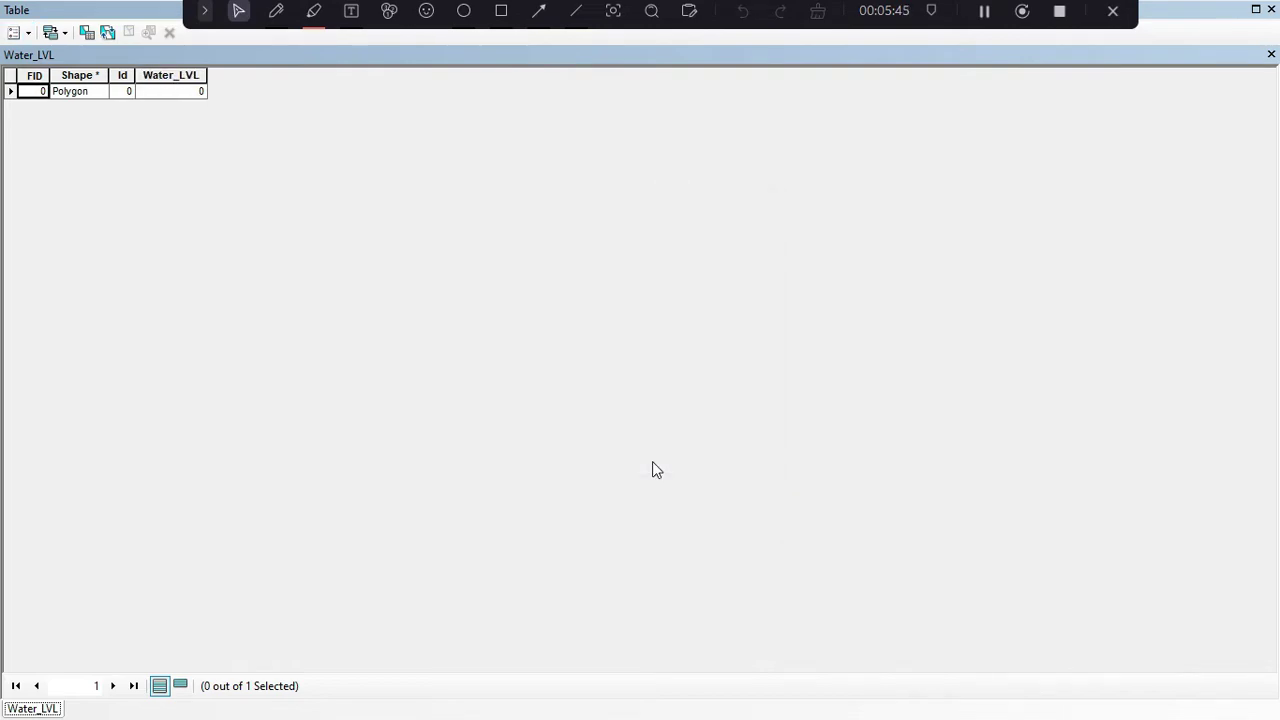
click(1271, 10)
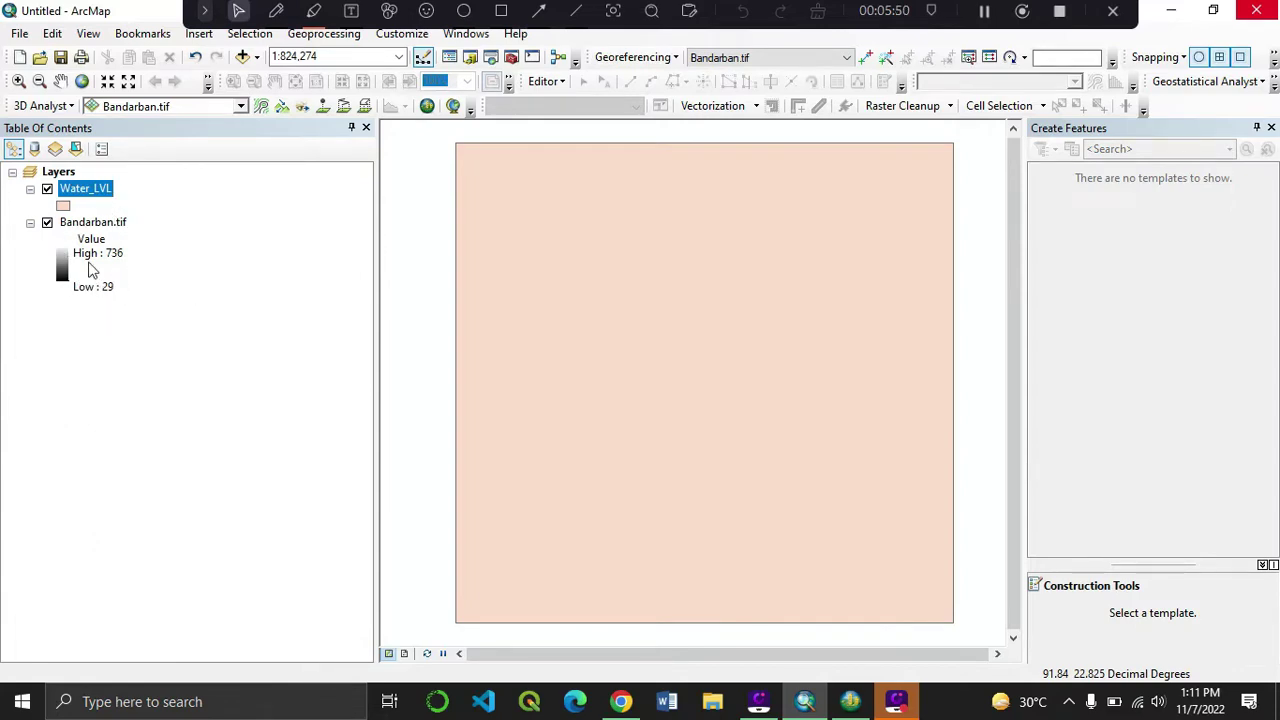
Step: Start an edit session and enter the water level value in the polygon's Water_LVL attribute field
click(84, 290)
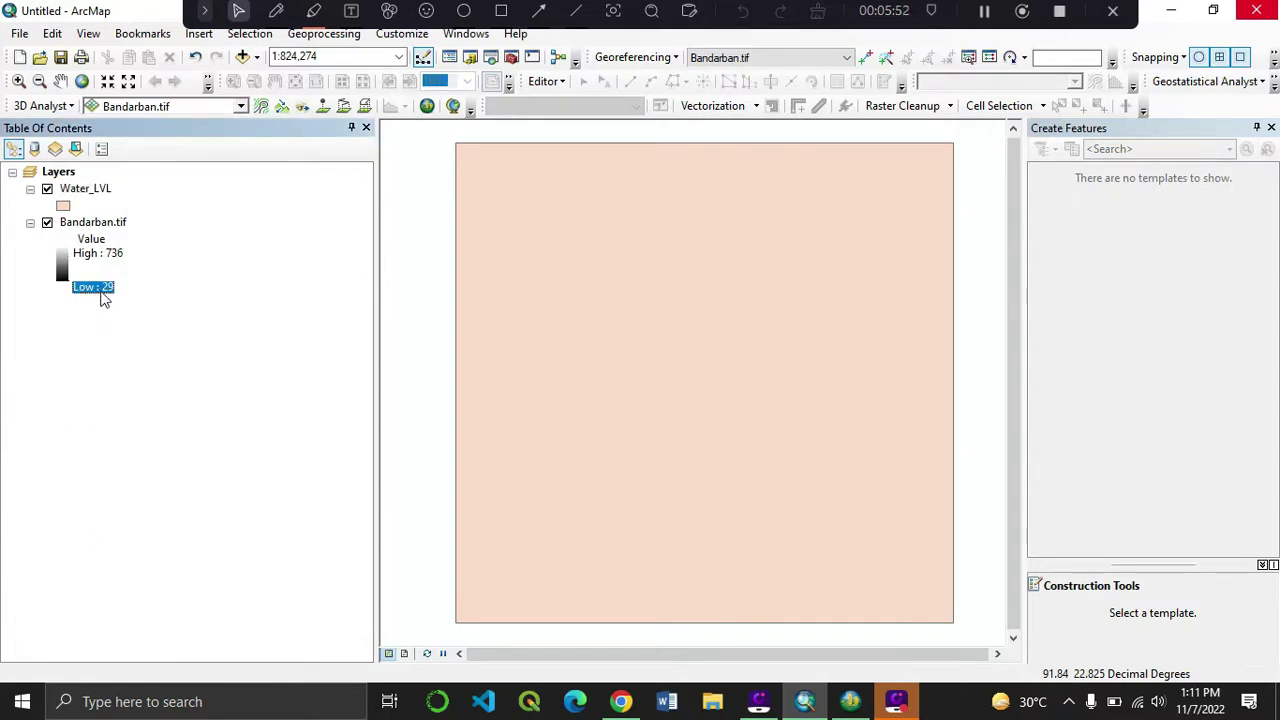
click(544, 82)
click(553, 100)
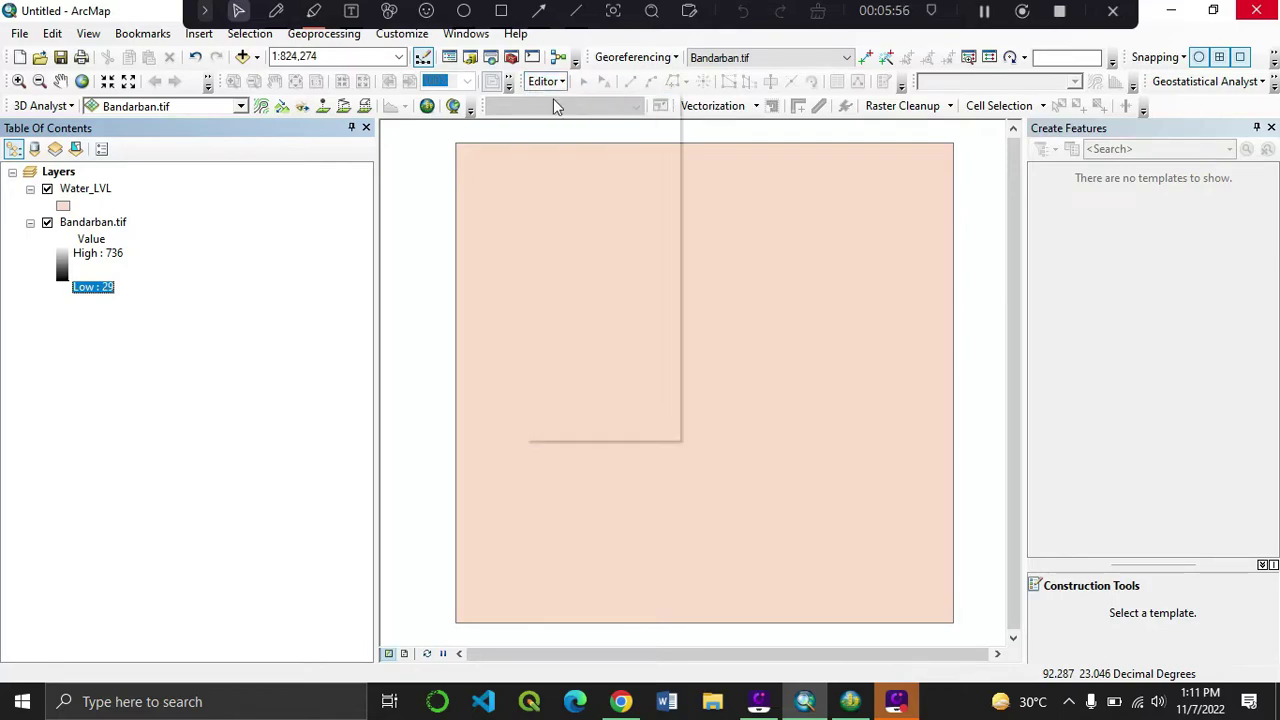
right_click(92, 190)
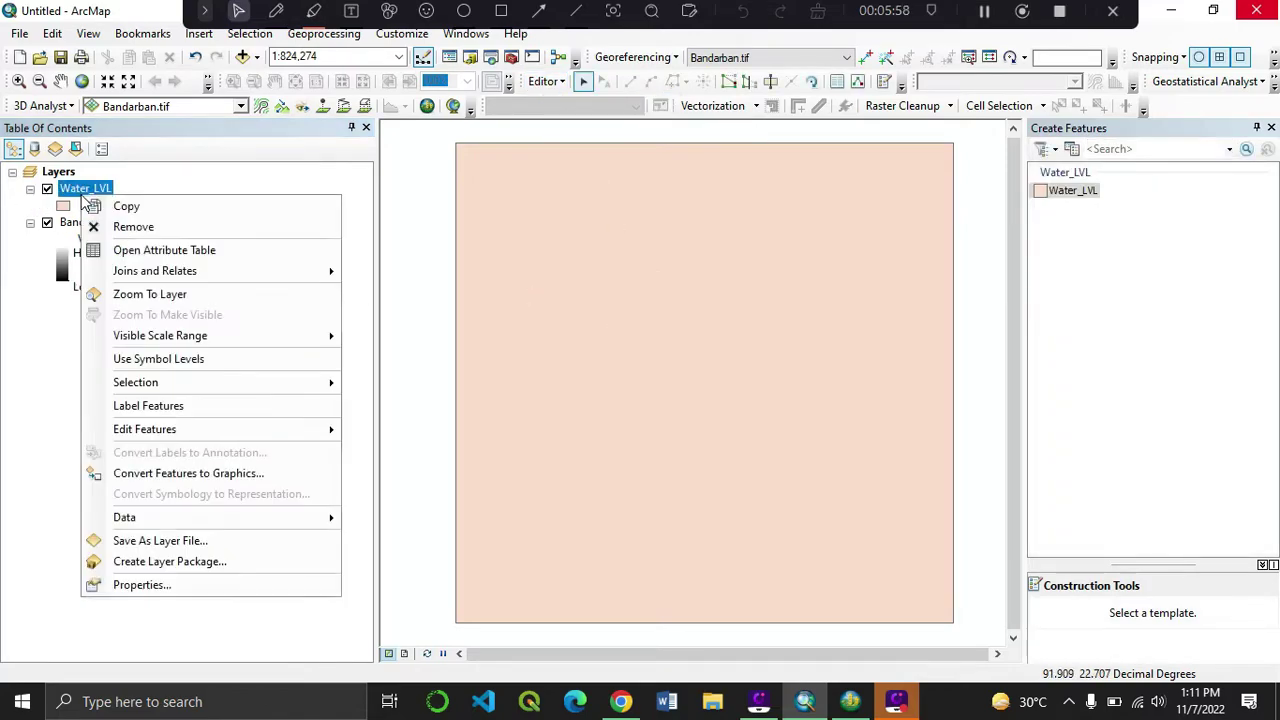
click(235, 248)
click(201, 92)
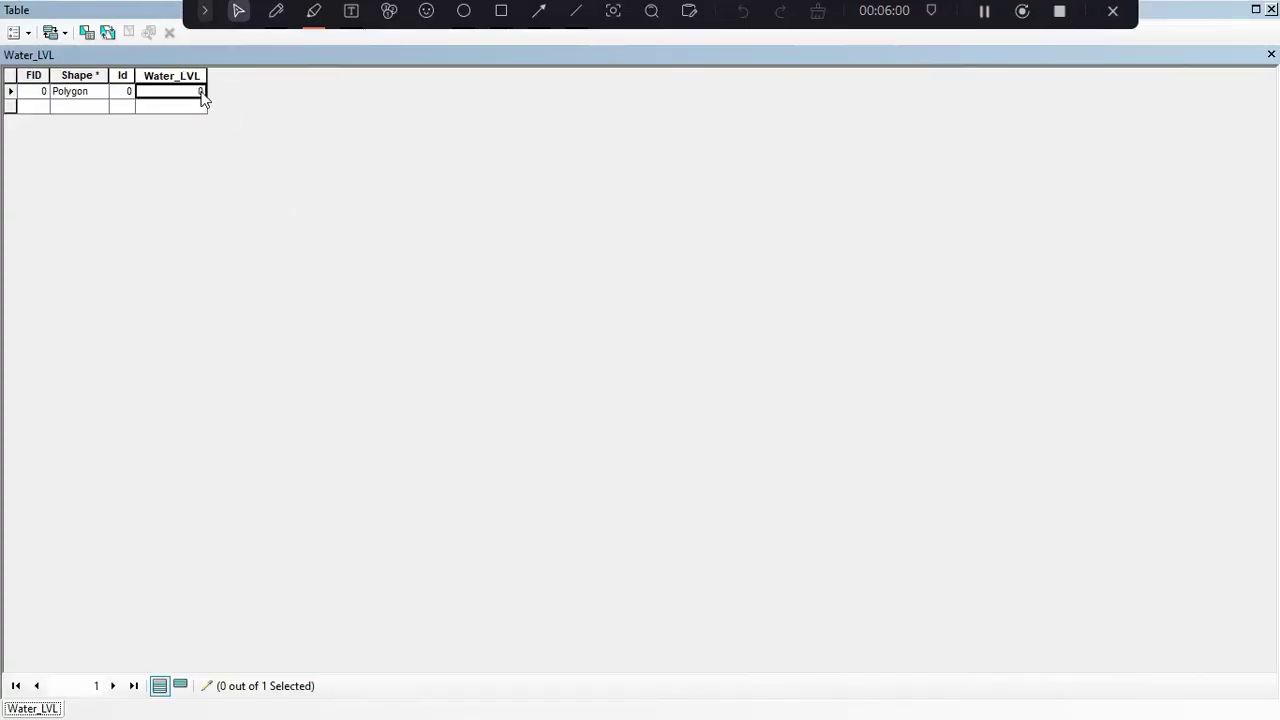
click(201, 92)
click(1271, 9)
Step: Stop editing and save the attribute change to the Water_LVL layer
click(548, 81)
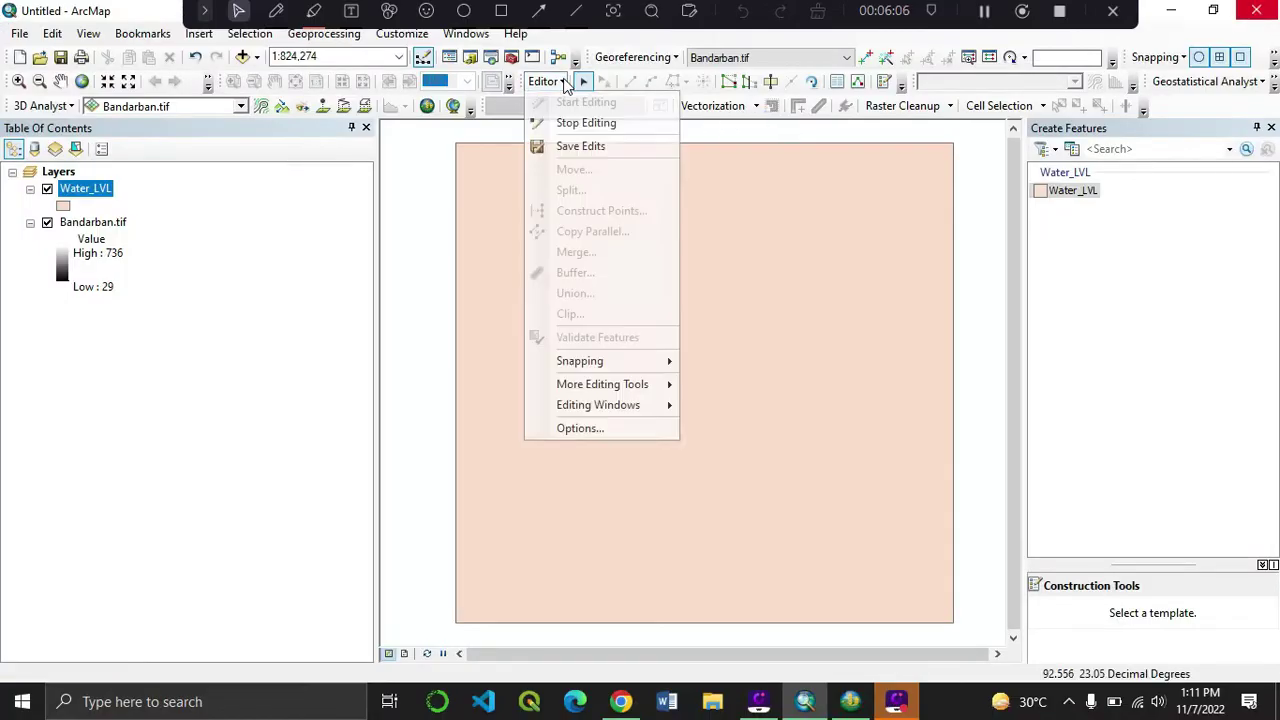
click(571, 122)
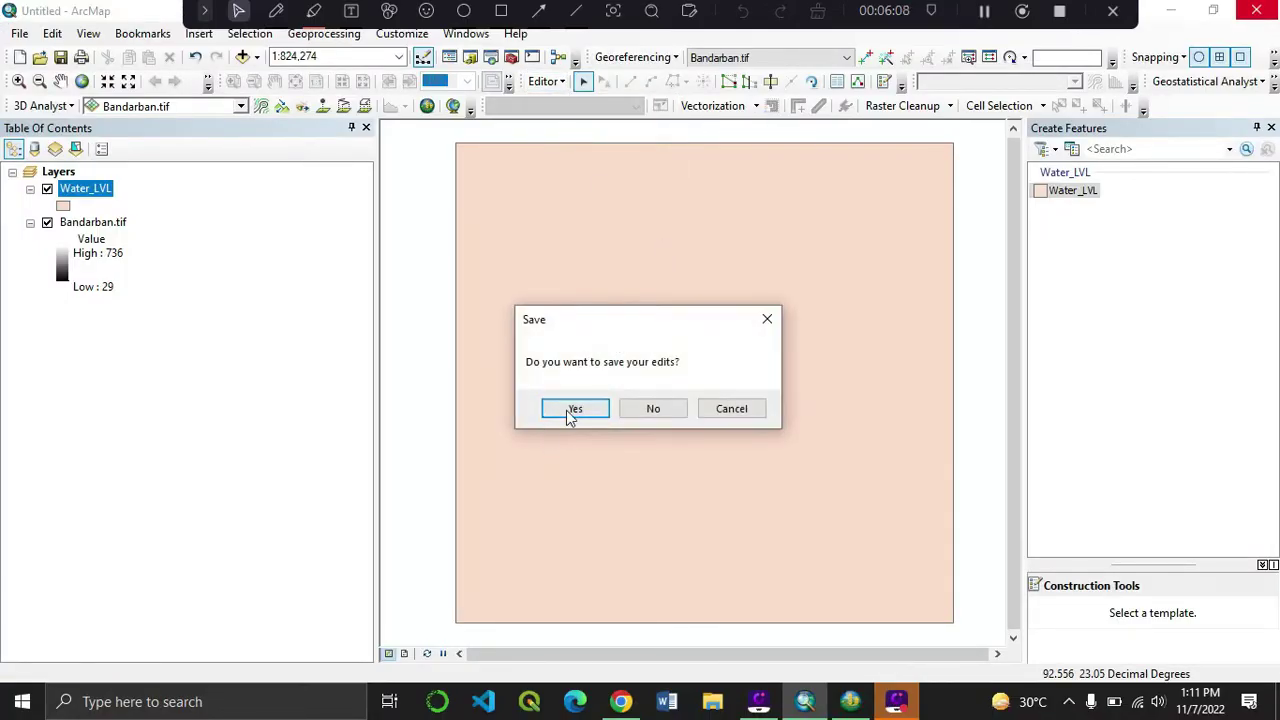
click(572, 412)
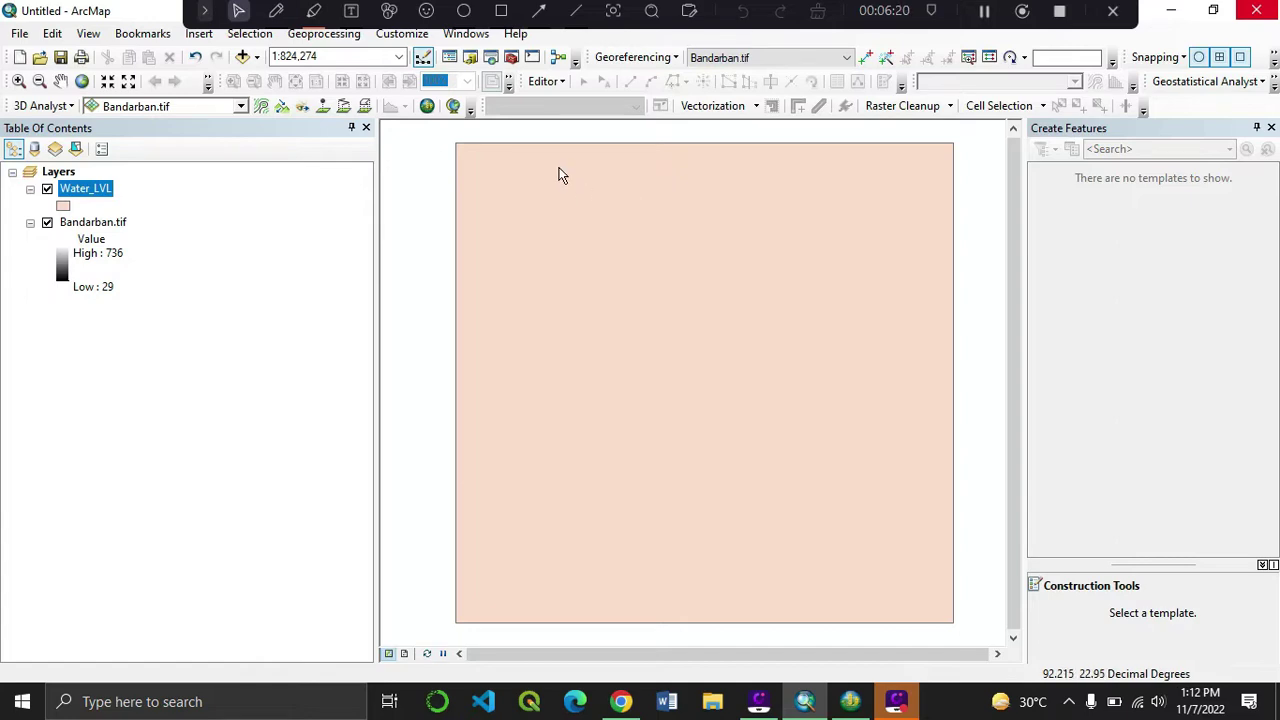
Step: Search the geoprocessing tools for "polygon to raster" and open the Polygon to Raster conversion tool
click(527, 37)
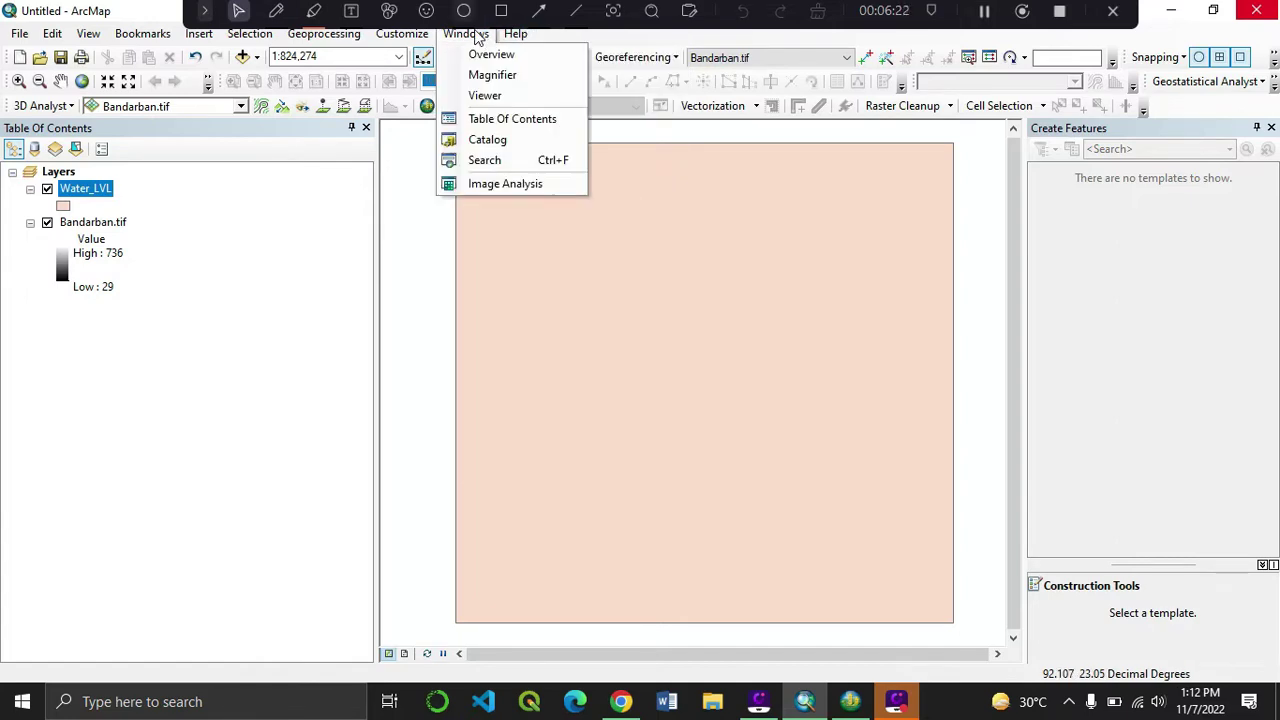
click(480, 162)
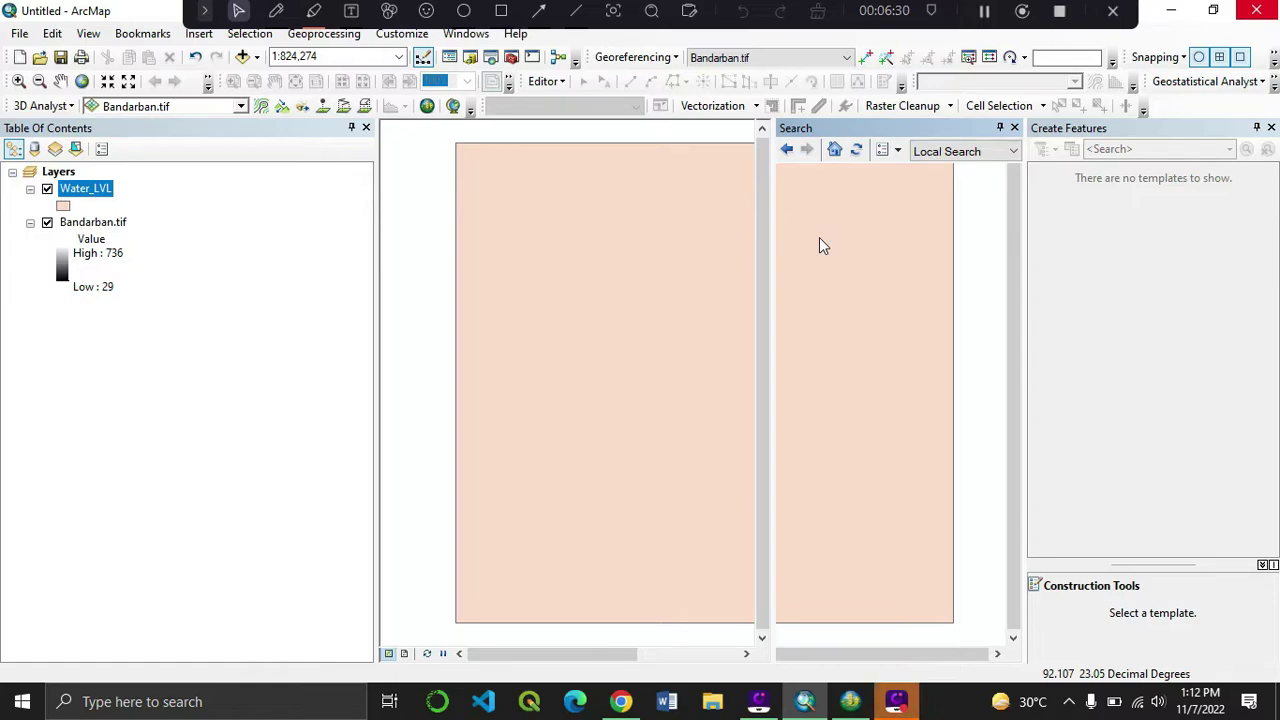
click(846, 198)
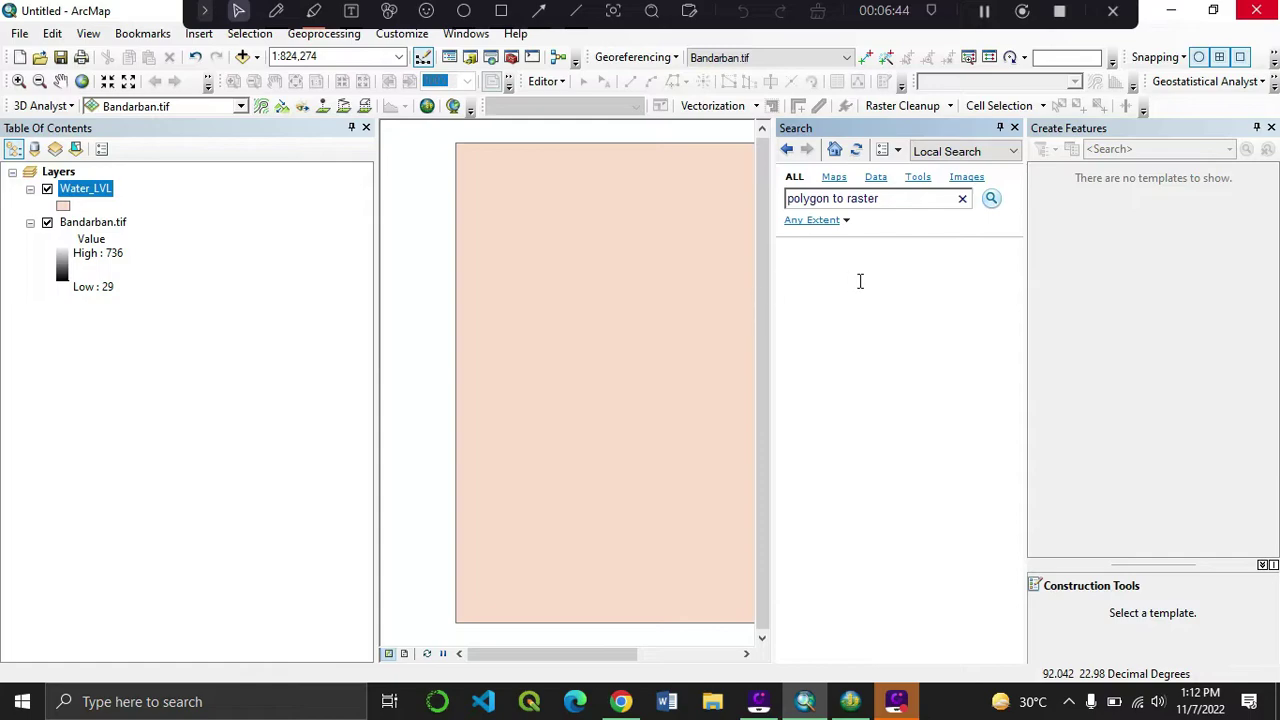
key(Return)
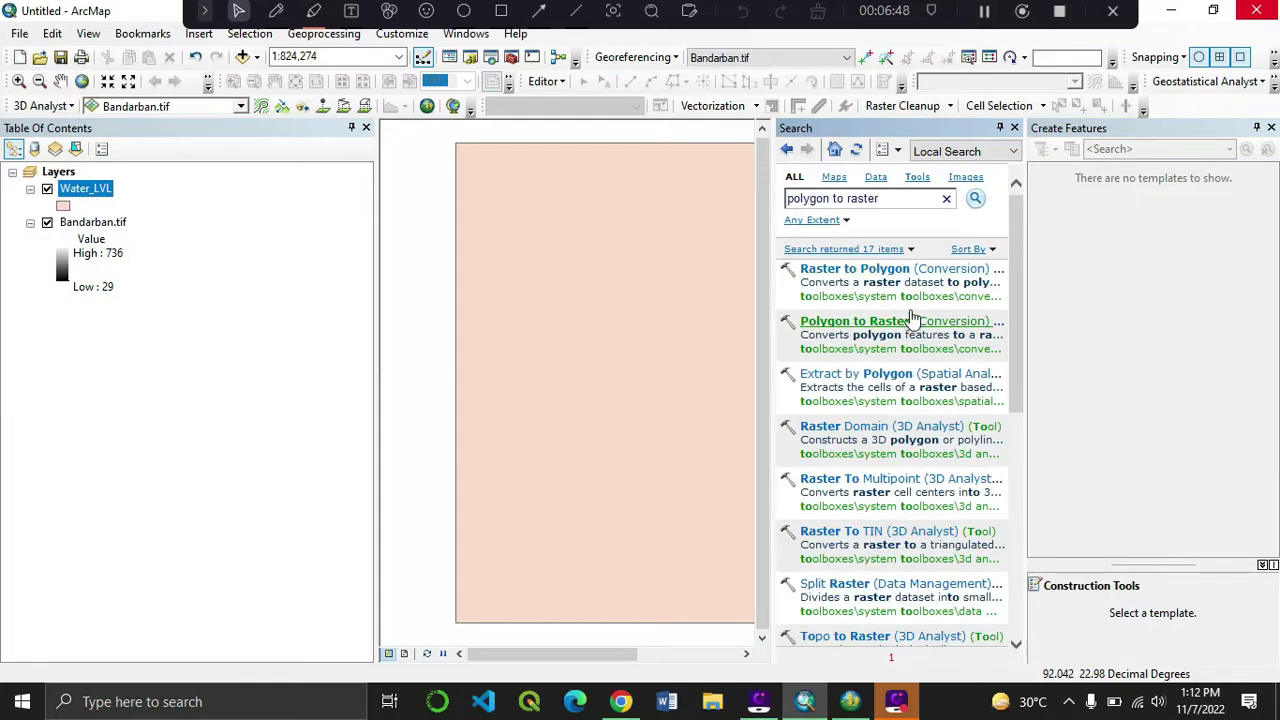
click(912, 322)
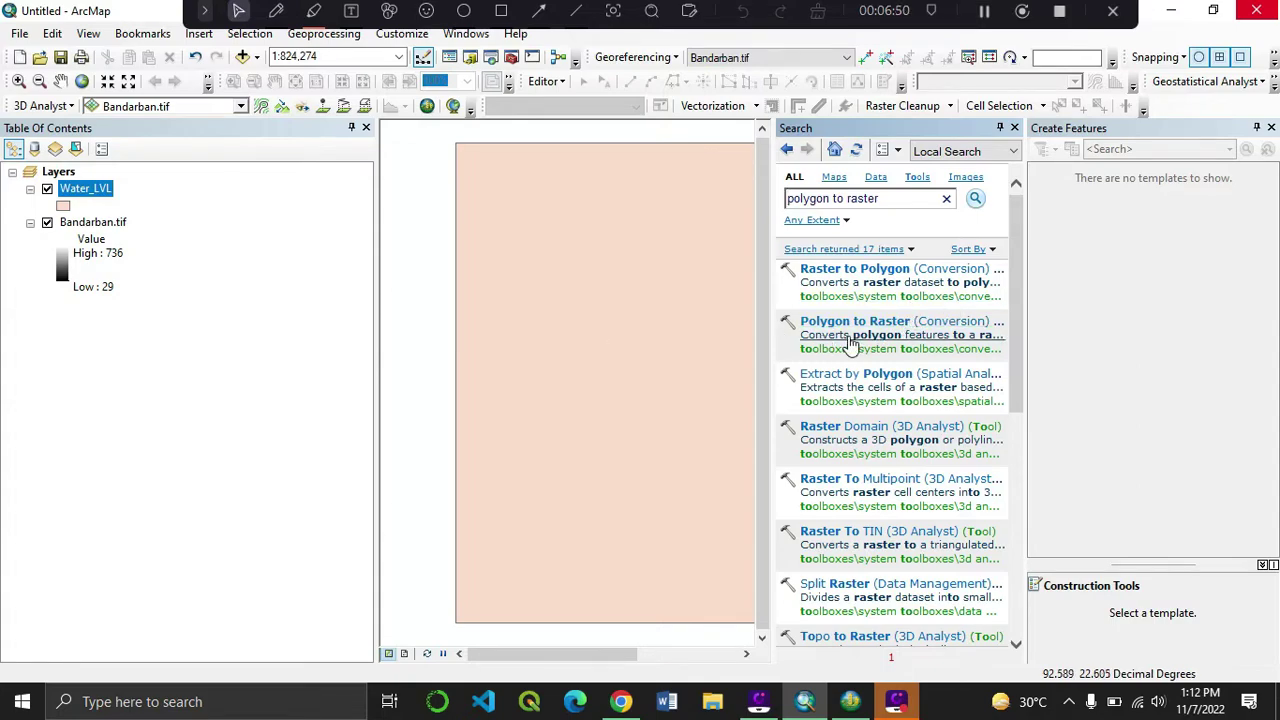
click(930, 333)
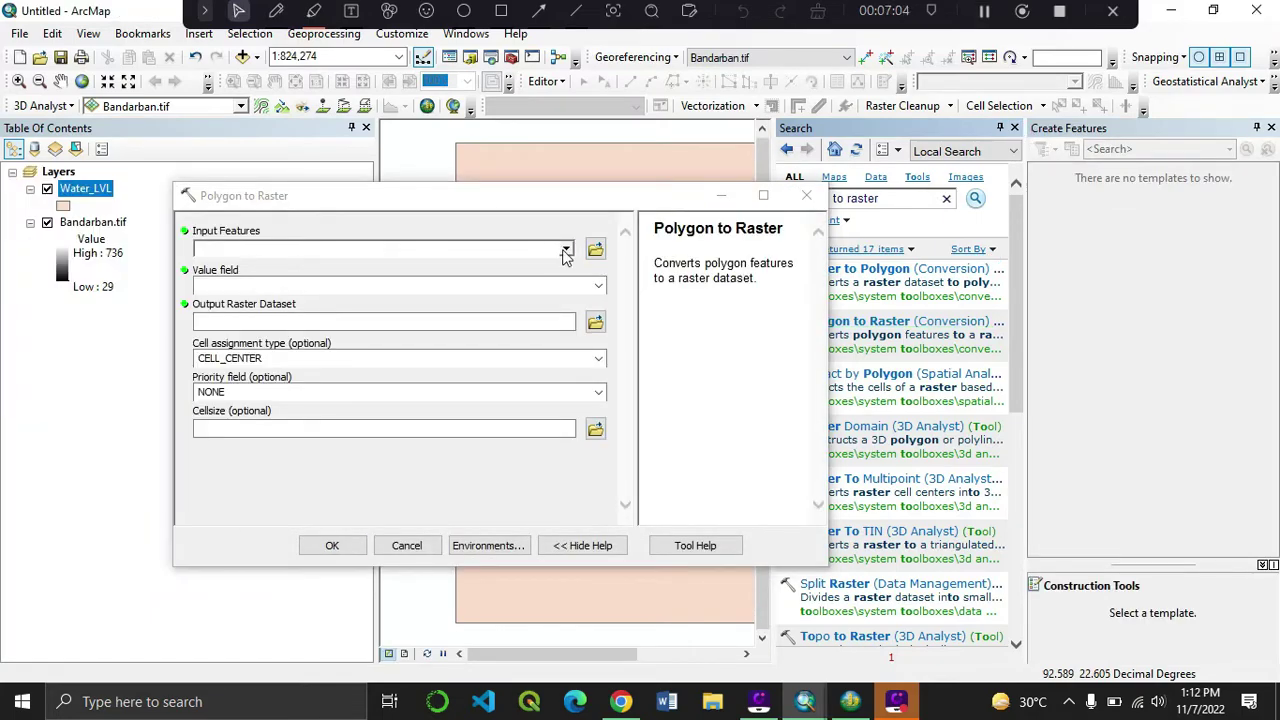
Step: Convert the Water_LVL polygon to a raster with Water_LVL as the value field, keeping the default output and cell size
click(566, 251)
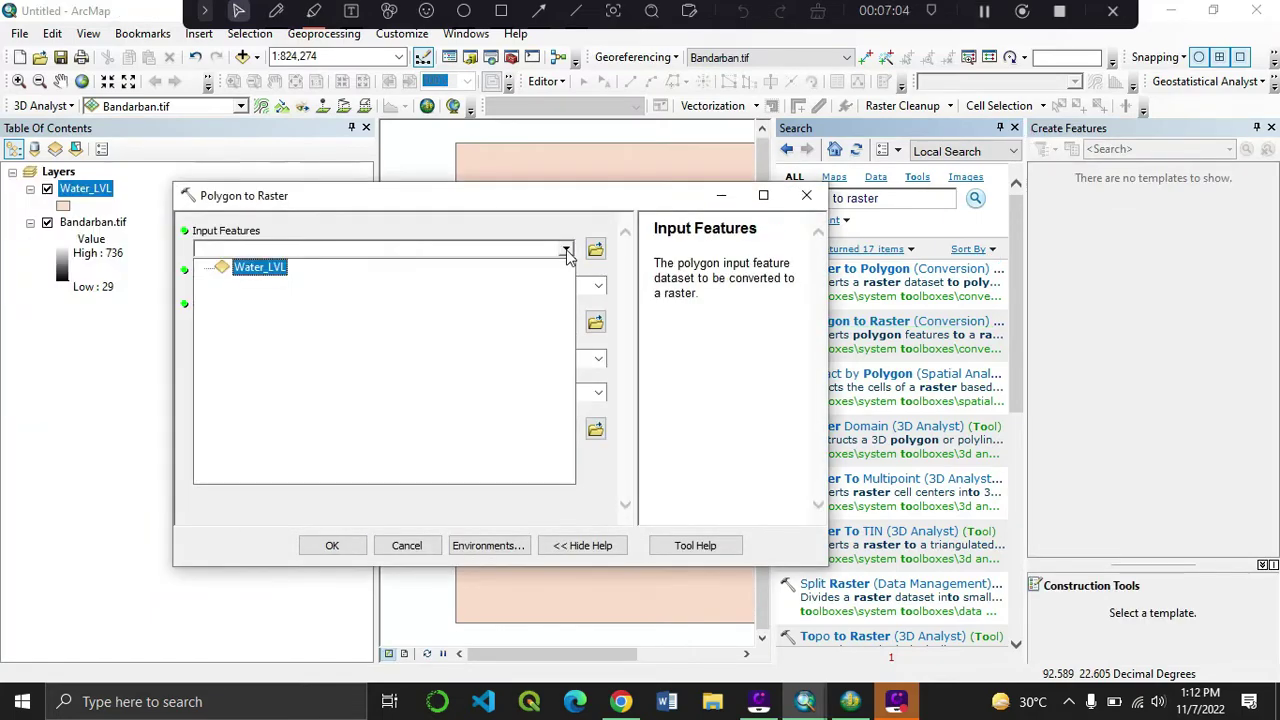
click(262, 268)
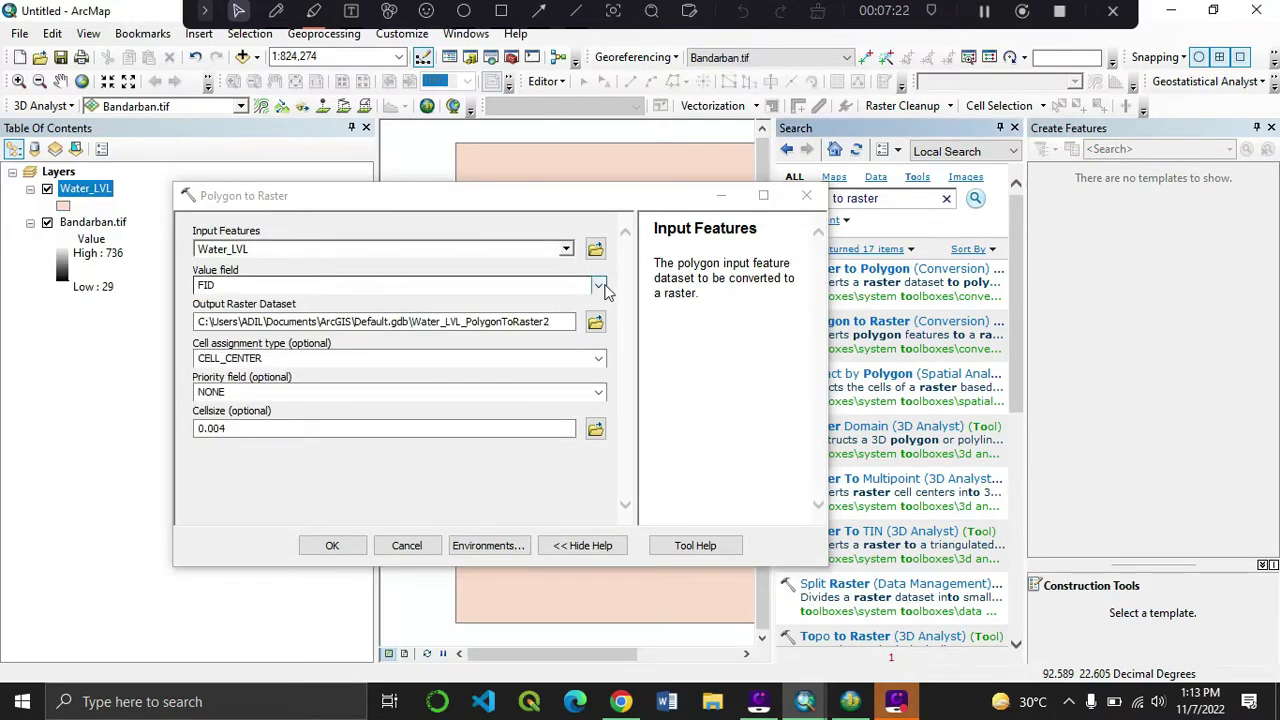
click(603, 289)
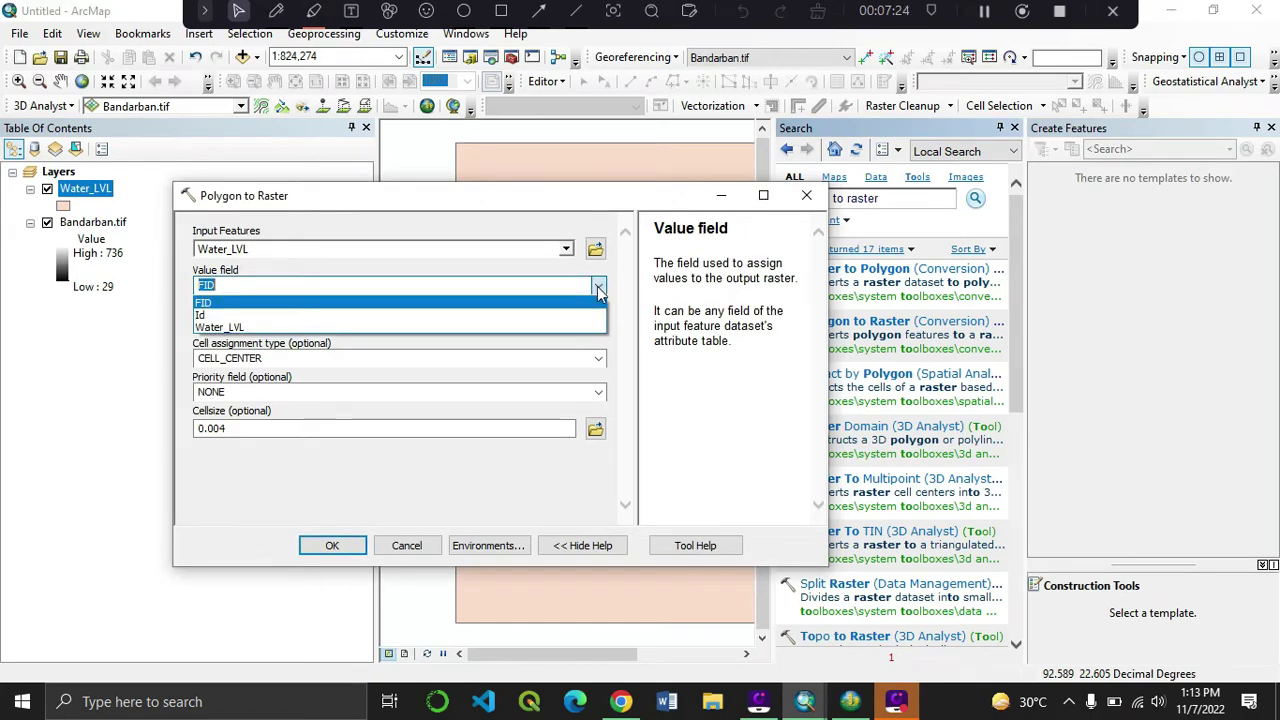
click(488, 330)
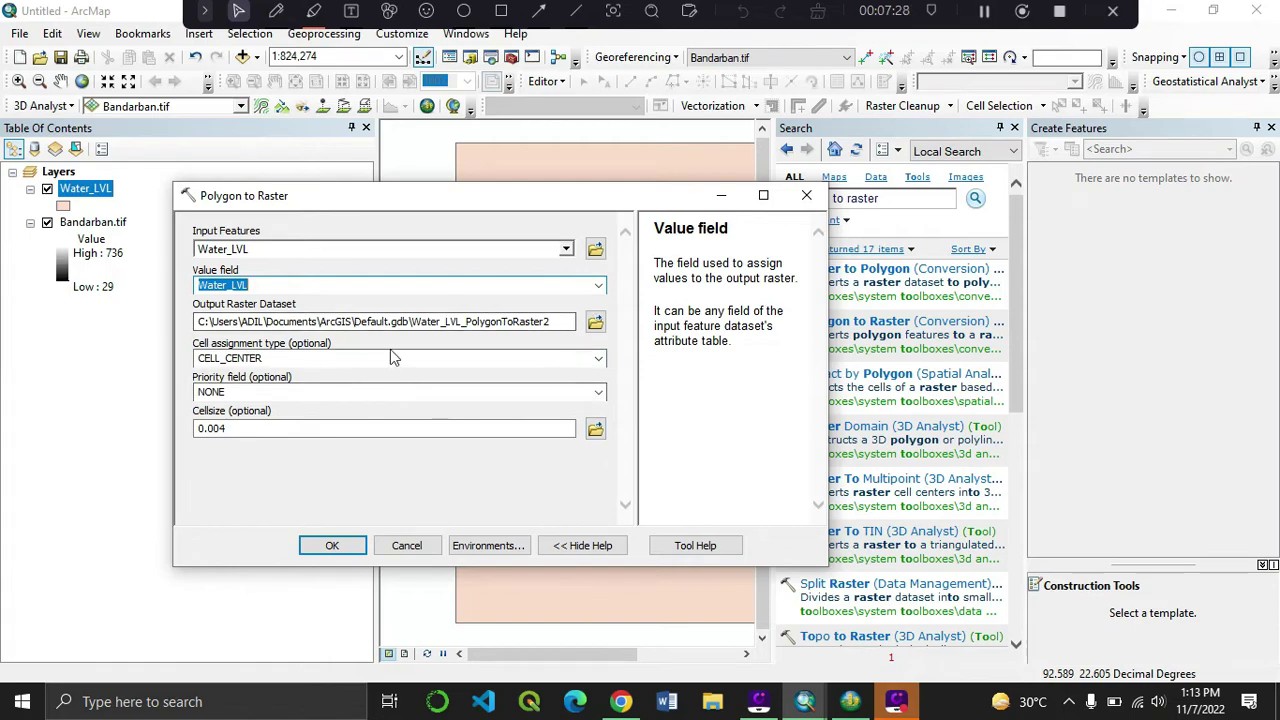
click(330, 545)
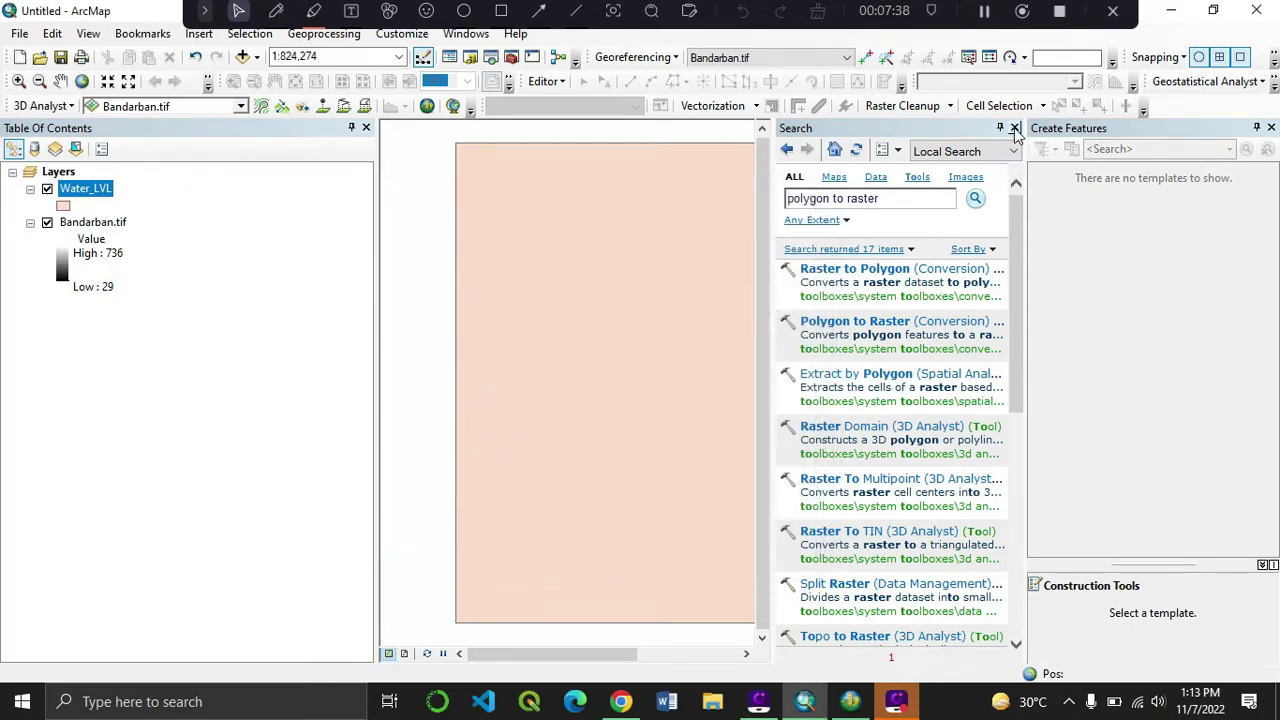
click(1014, 128)
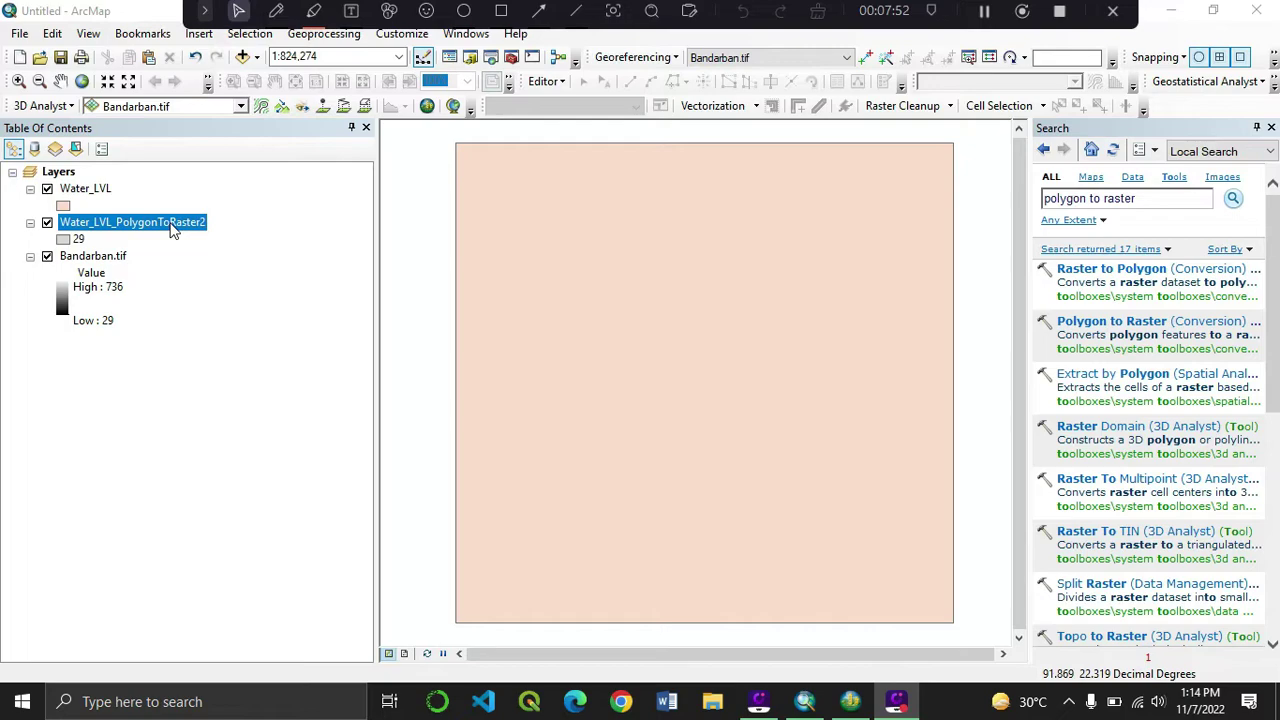
Step: Open the raster data export for Water_LVL_PolygonToRaster2, keeping the TIFF format
right_click(171, 226)
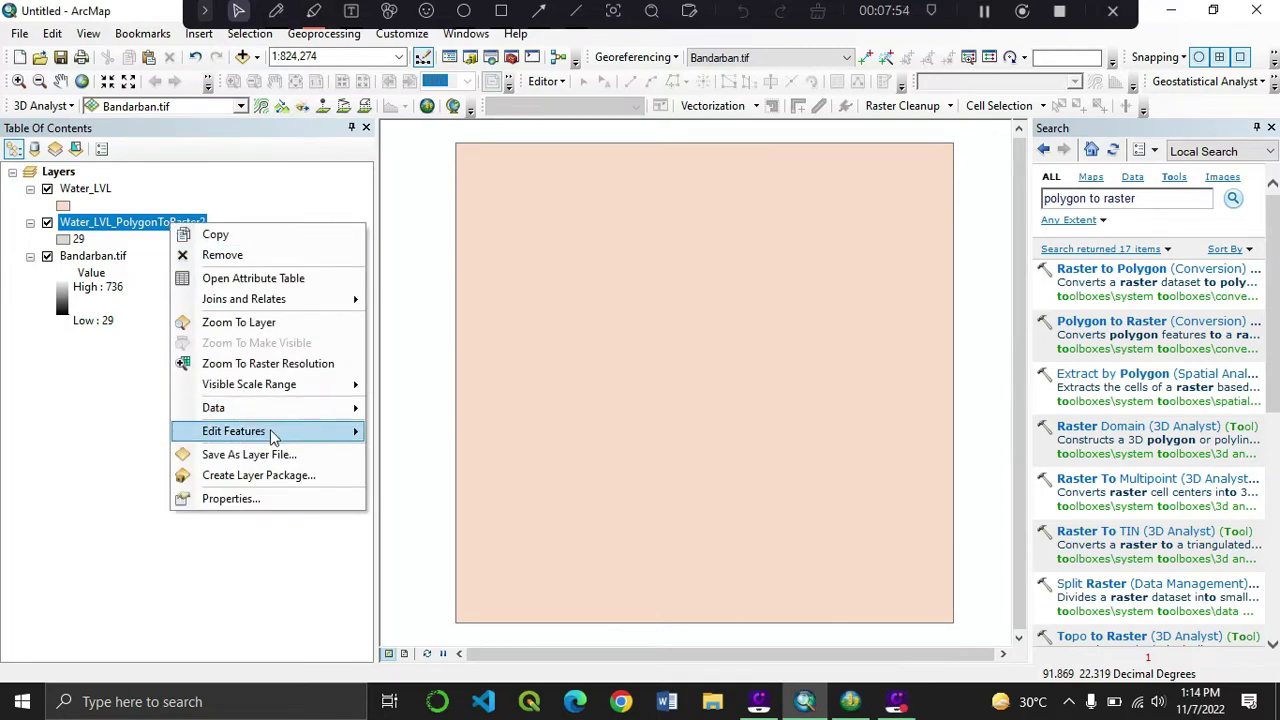
mouse_move(297, 410)
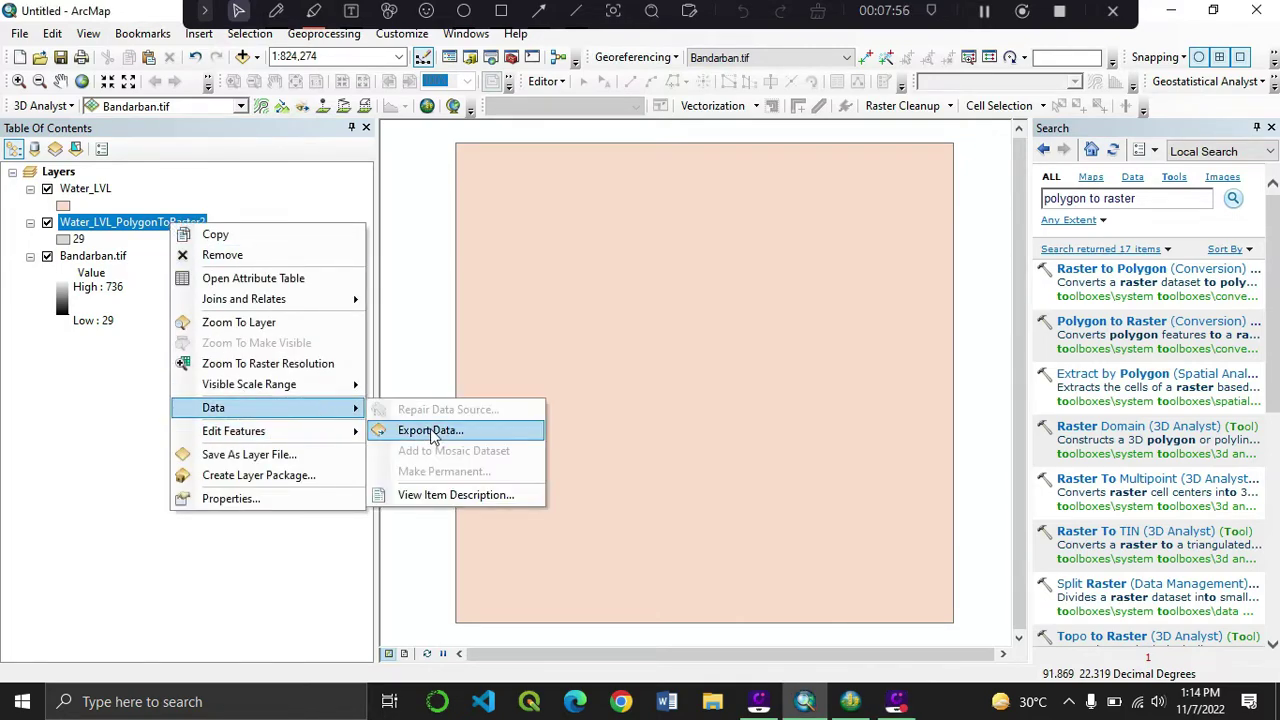
click(431, 431)
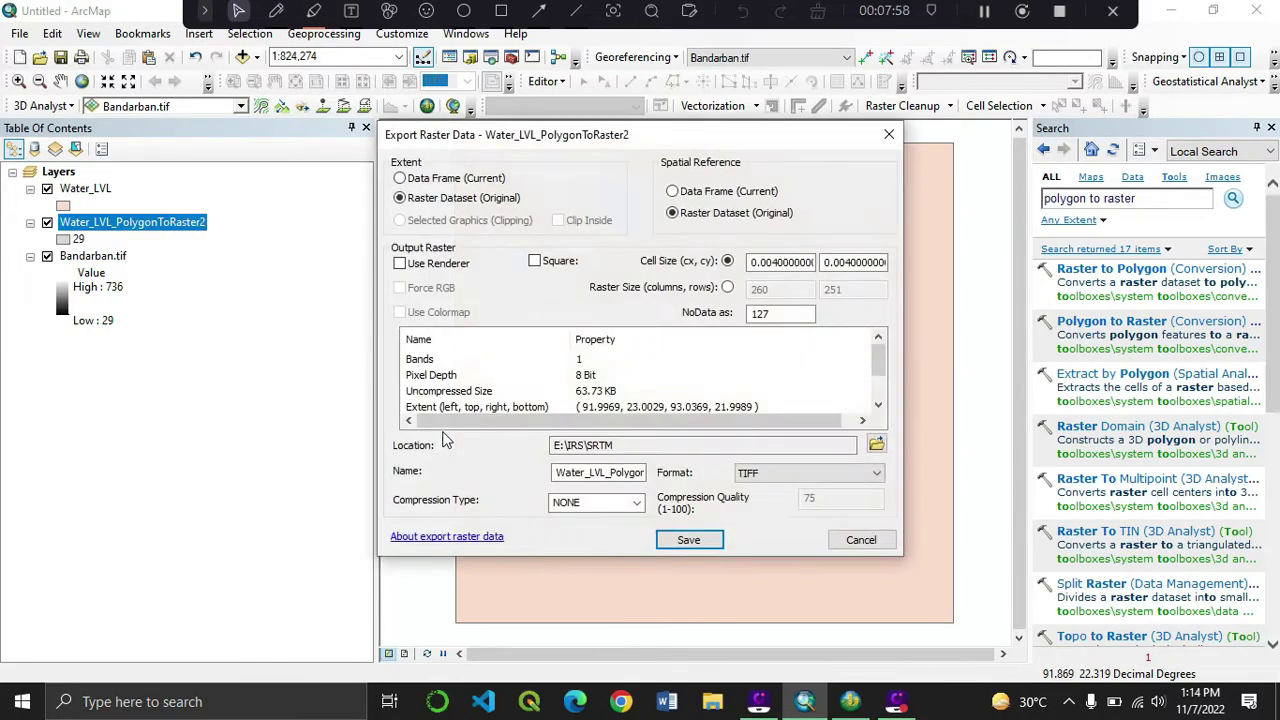
drag(666, 134, 703, 124)
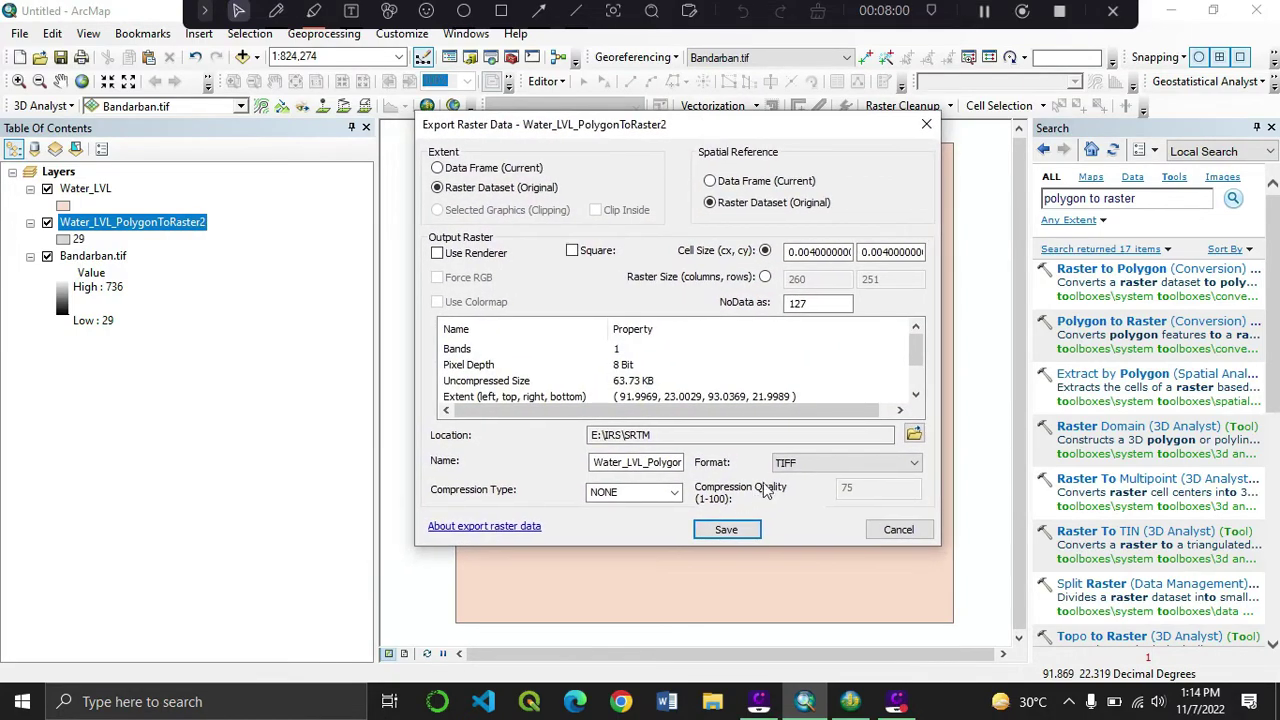
click(800, 466)
click(800, 470)
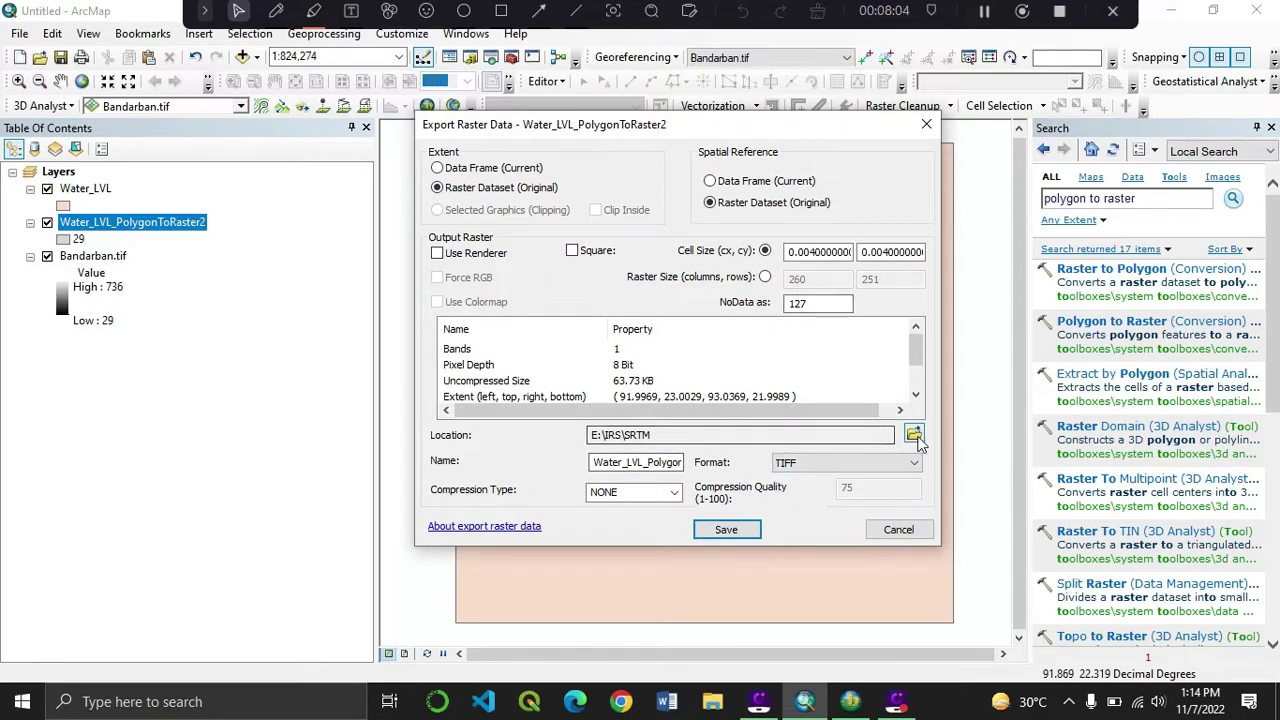
Step: Set the export location to E:\IRS\DEM, save the raster and add the exported data to the map
click(913, 436)
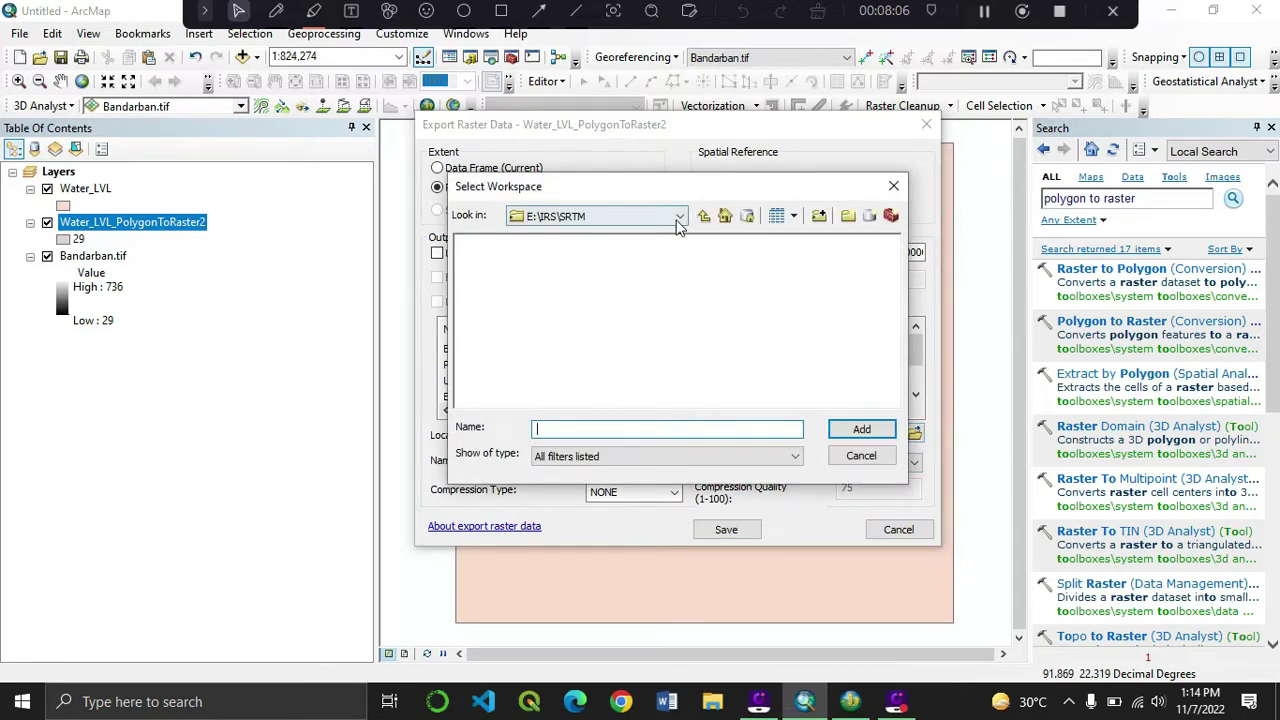
click(677, 220)
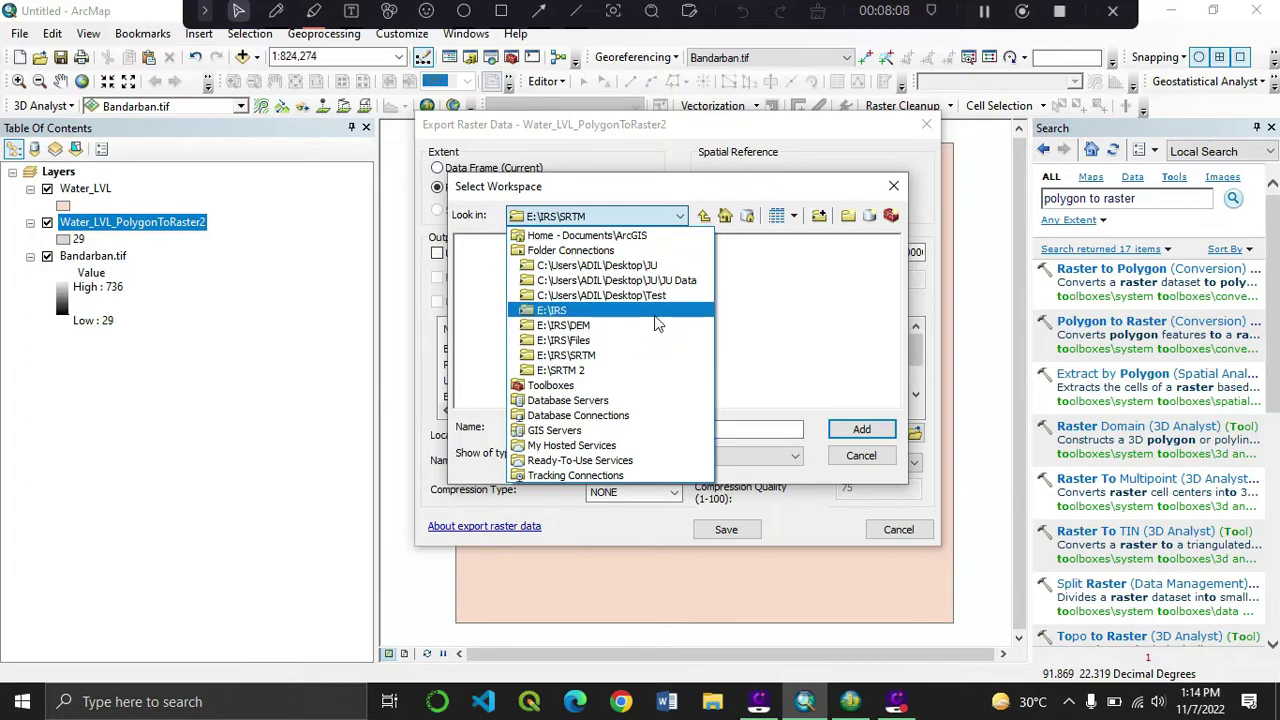
click(657, 313)
click(482, 274)
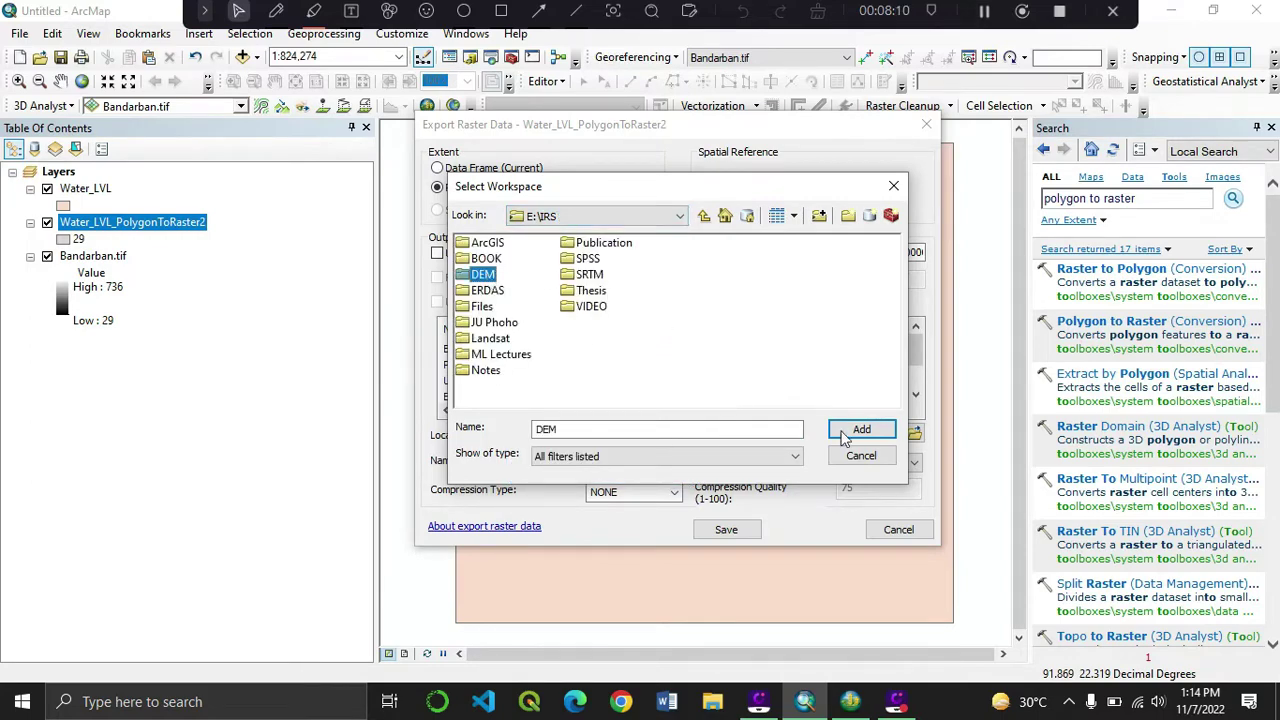
click(860, 430)
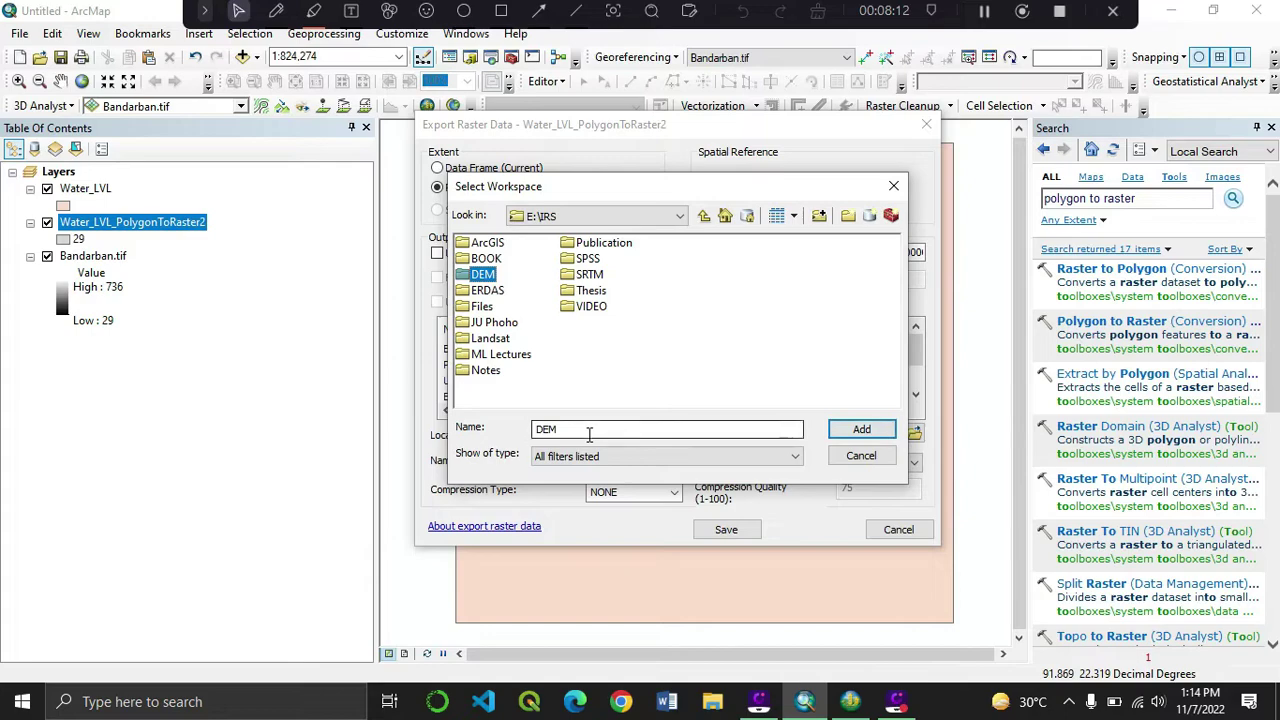
click(868, 430)
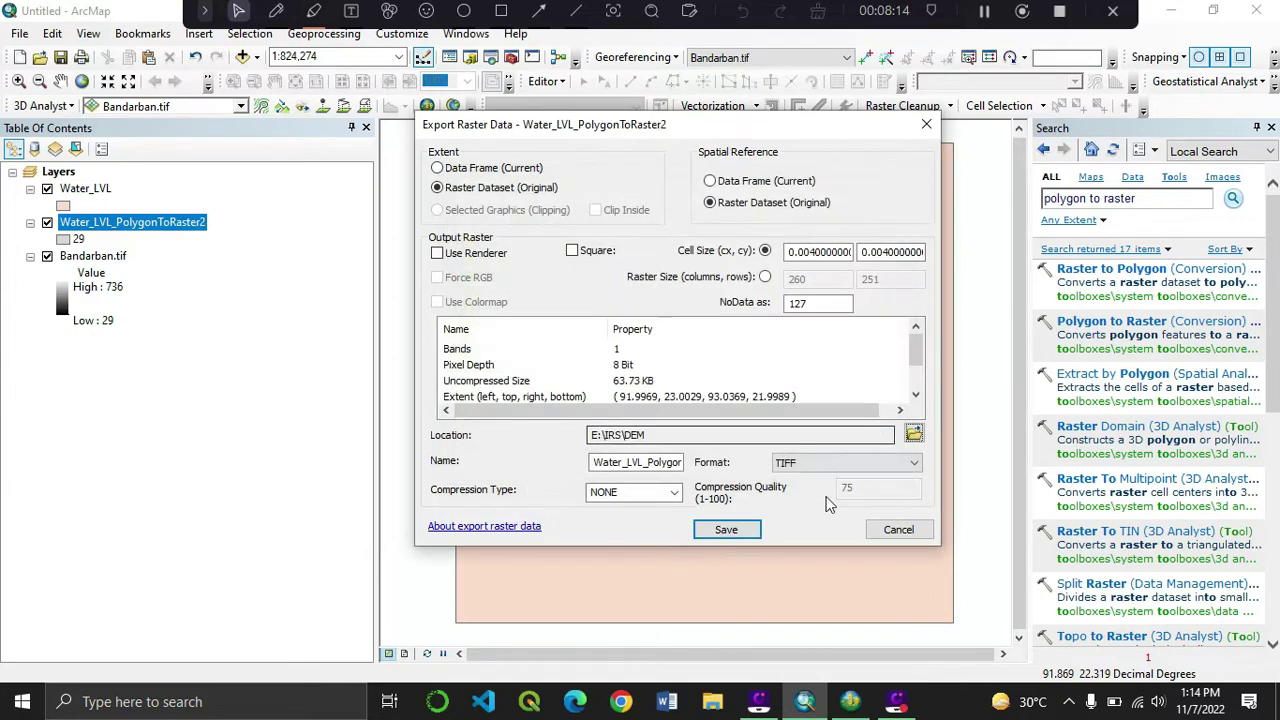
click(740, 530)
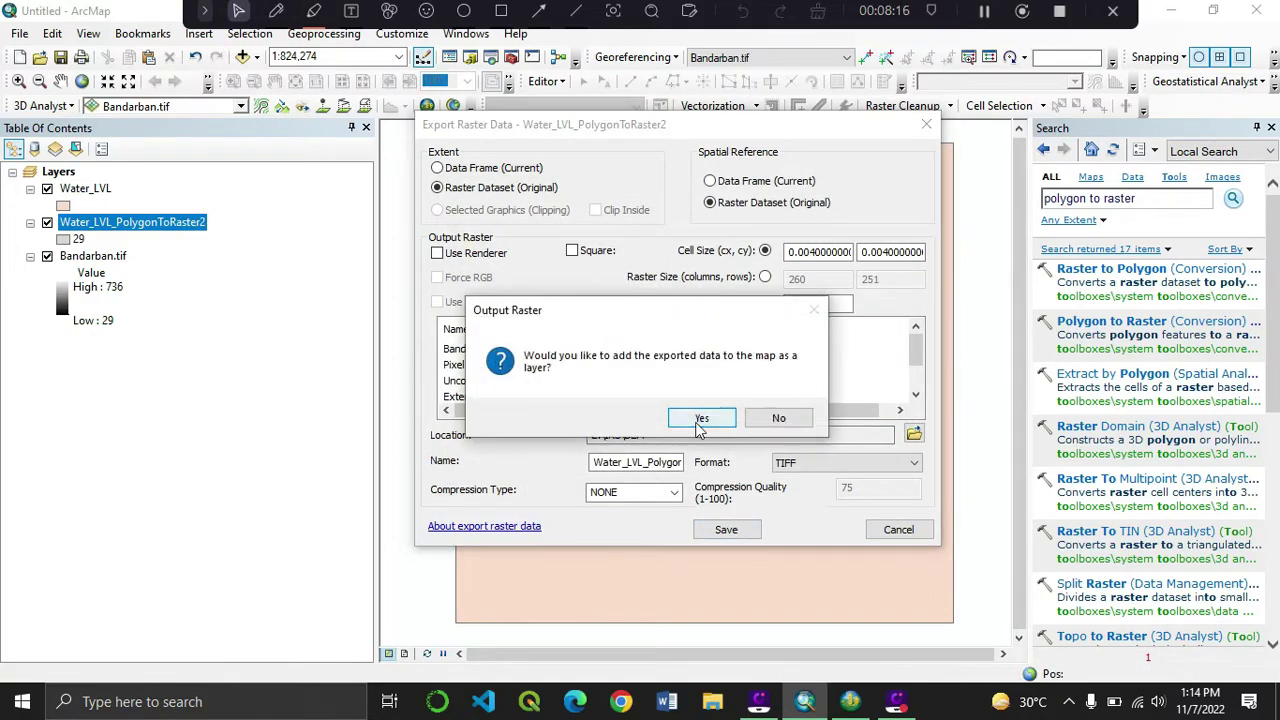
click(700, 419)
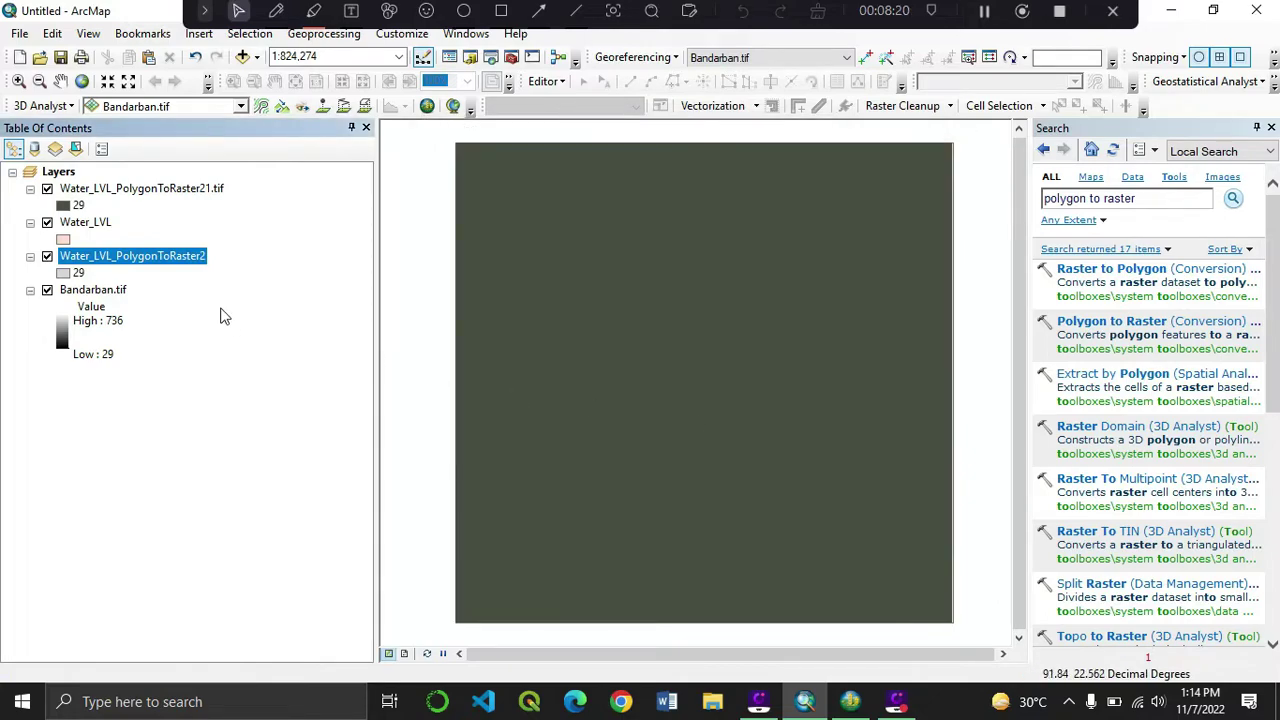
click(467, 38)
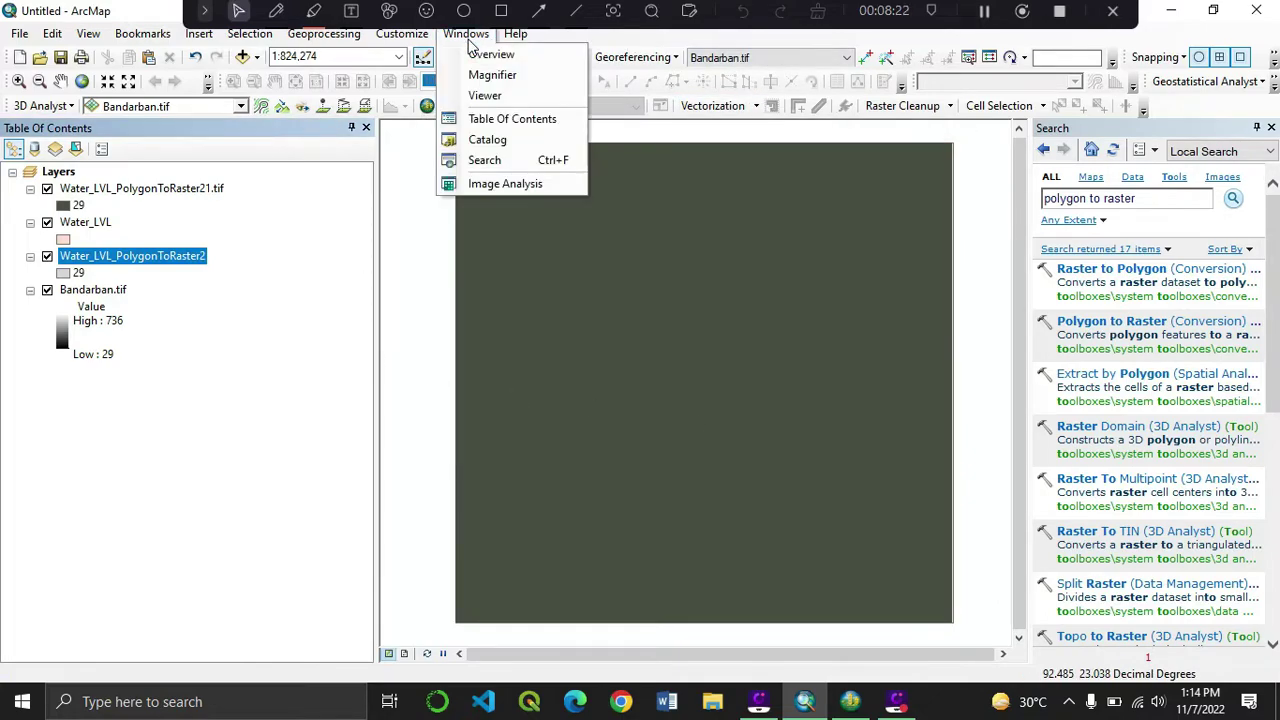
click(514, 38)
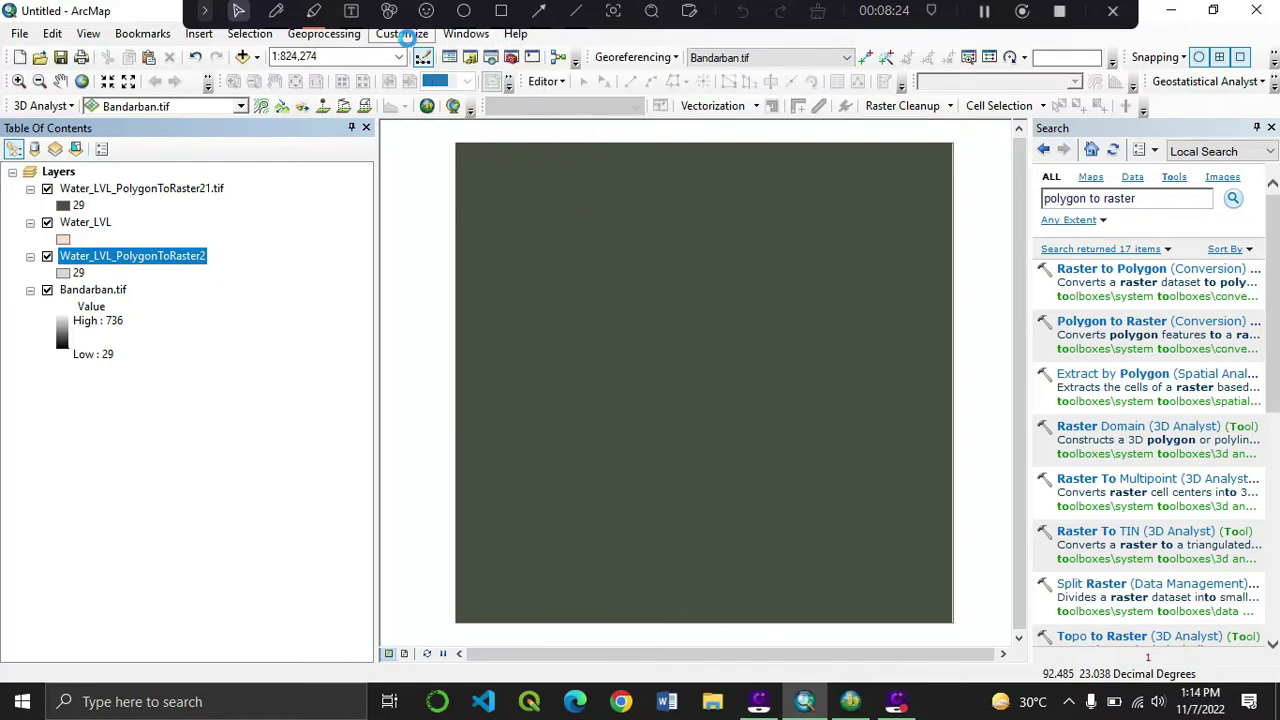
click(405, 38)
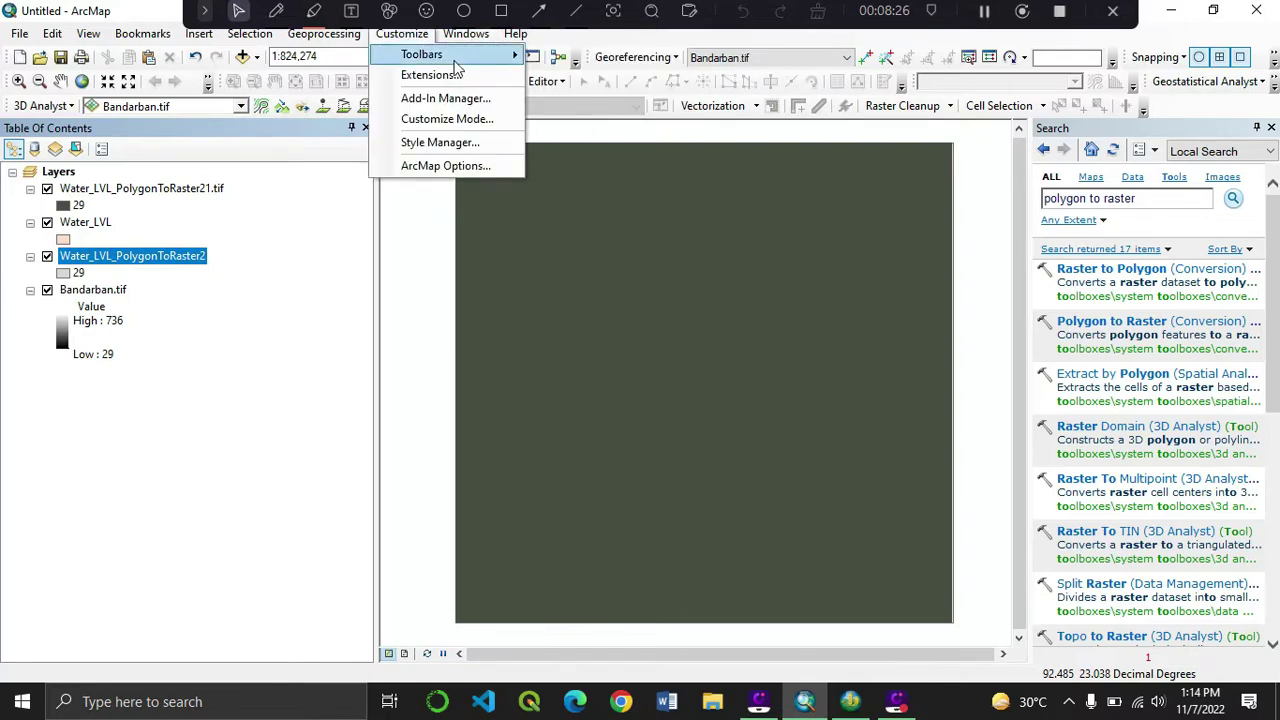
click(541, 36)
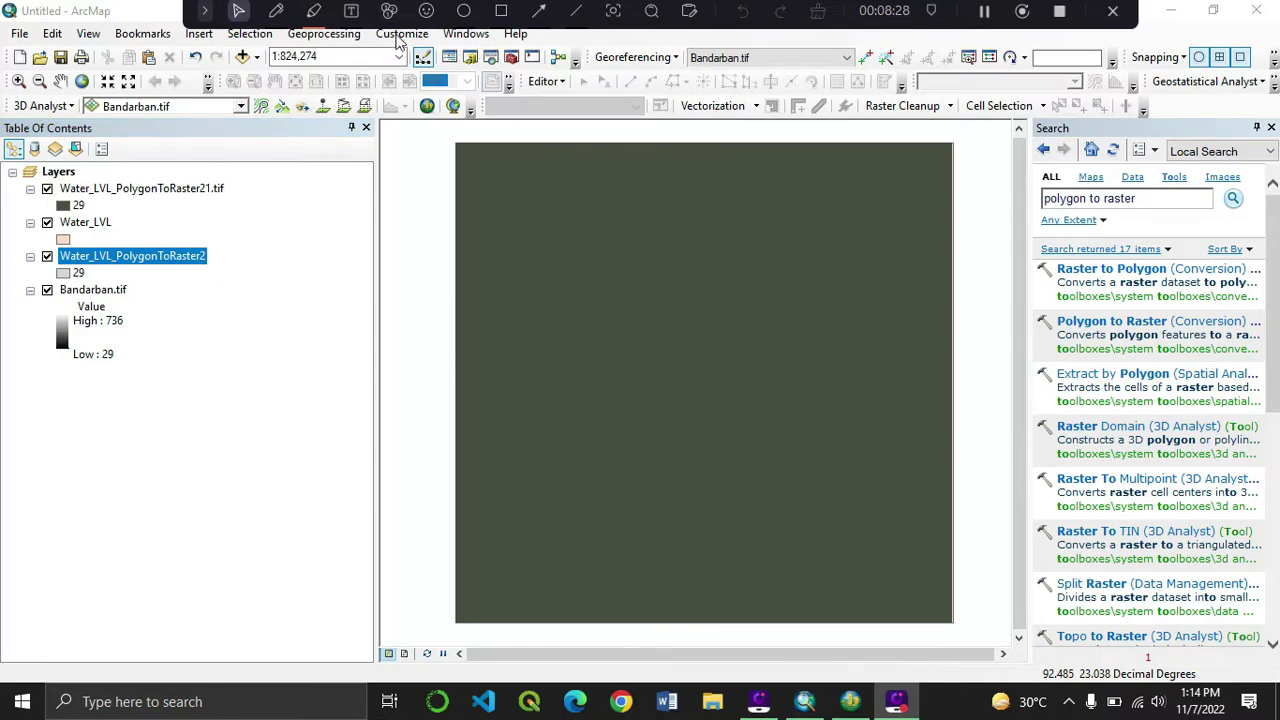
click(410, 38)
mouse_move(440, 55)
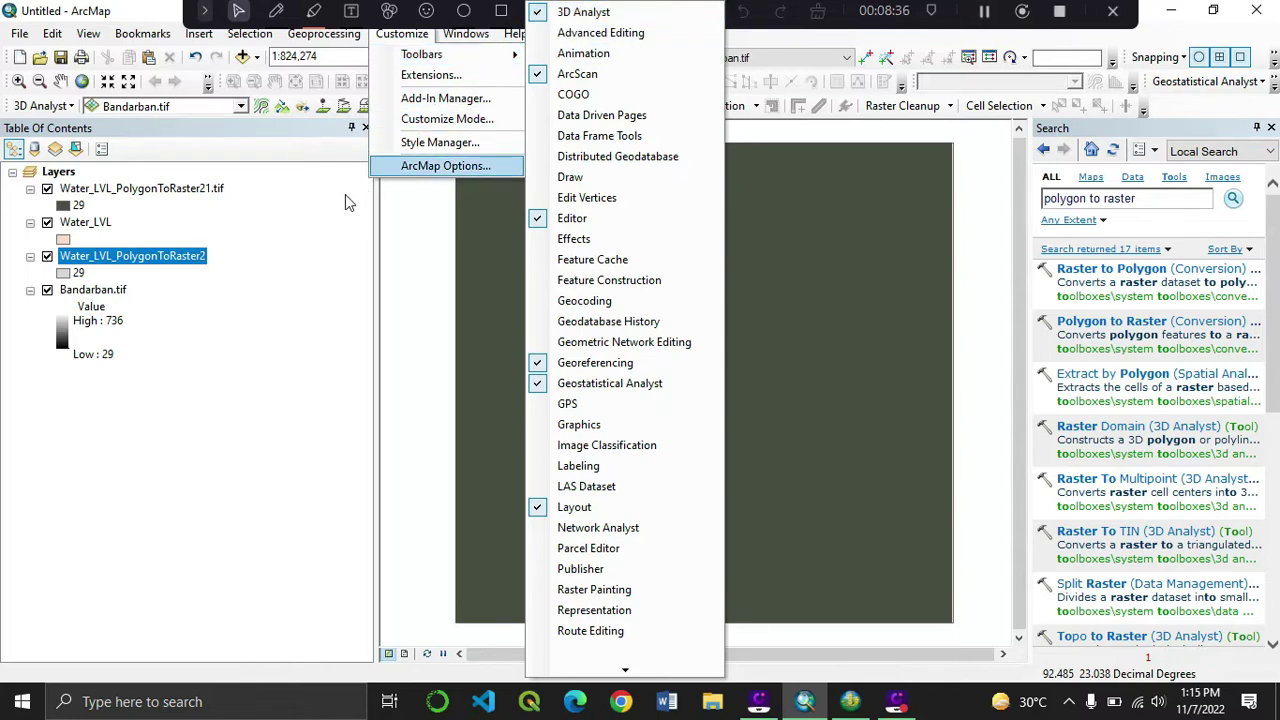
click(401, 205)
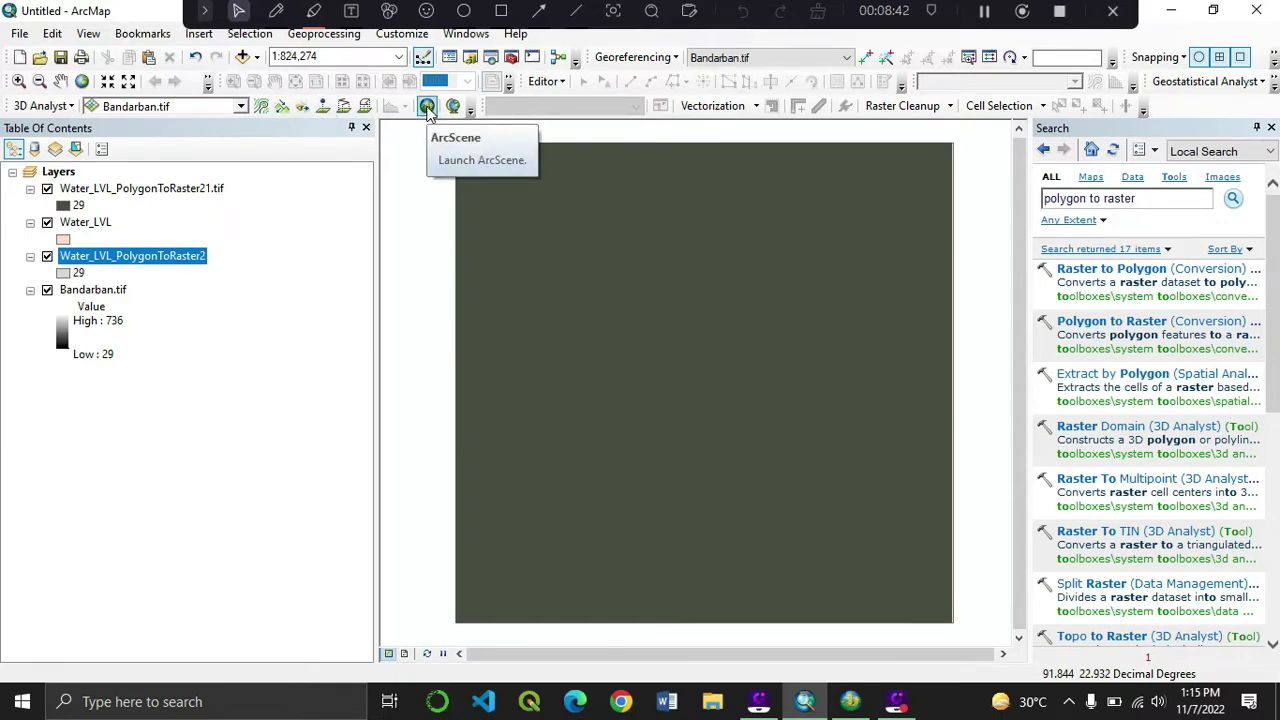
Step: Launch ArcScene with a blank scene and add Bandarban.tif, without building pyramids, and Water_LVL_PolygonToRaster21.tif from E:\IRS\DEM
click(428, 107)
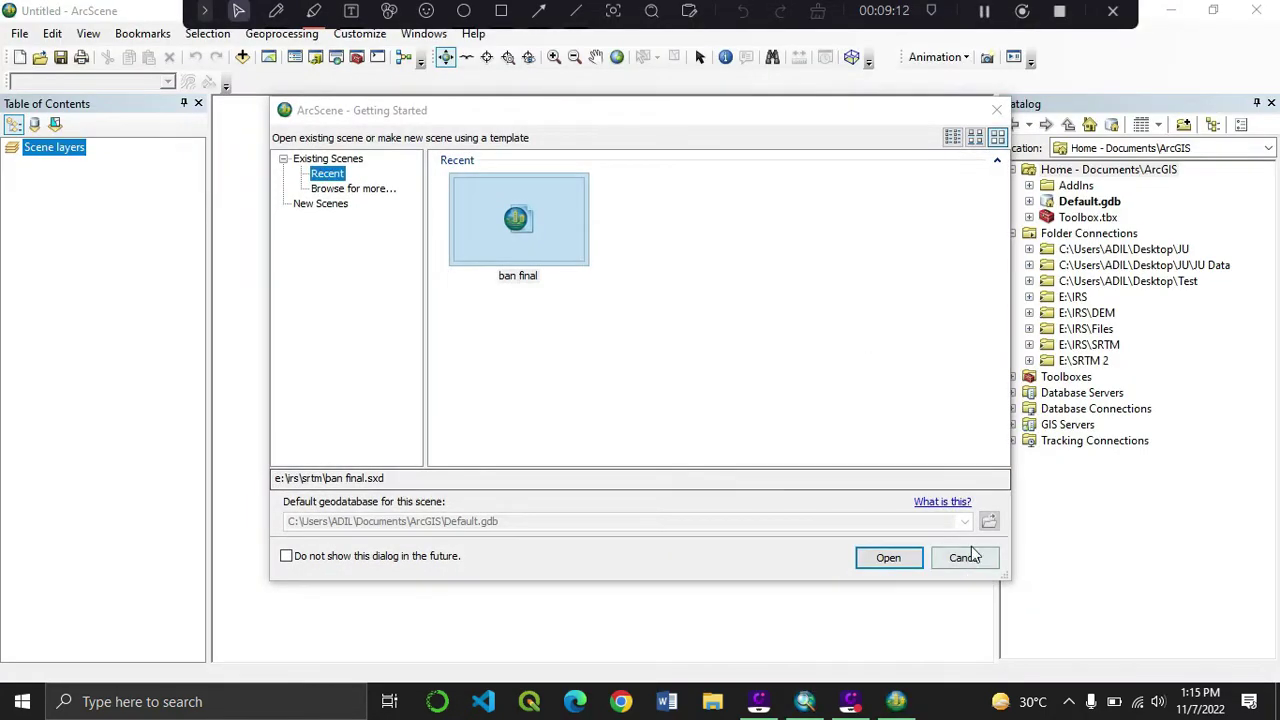
click(967, 555)
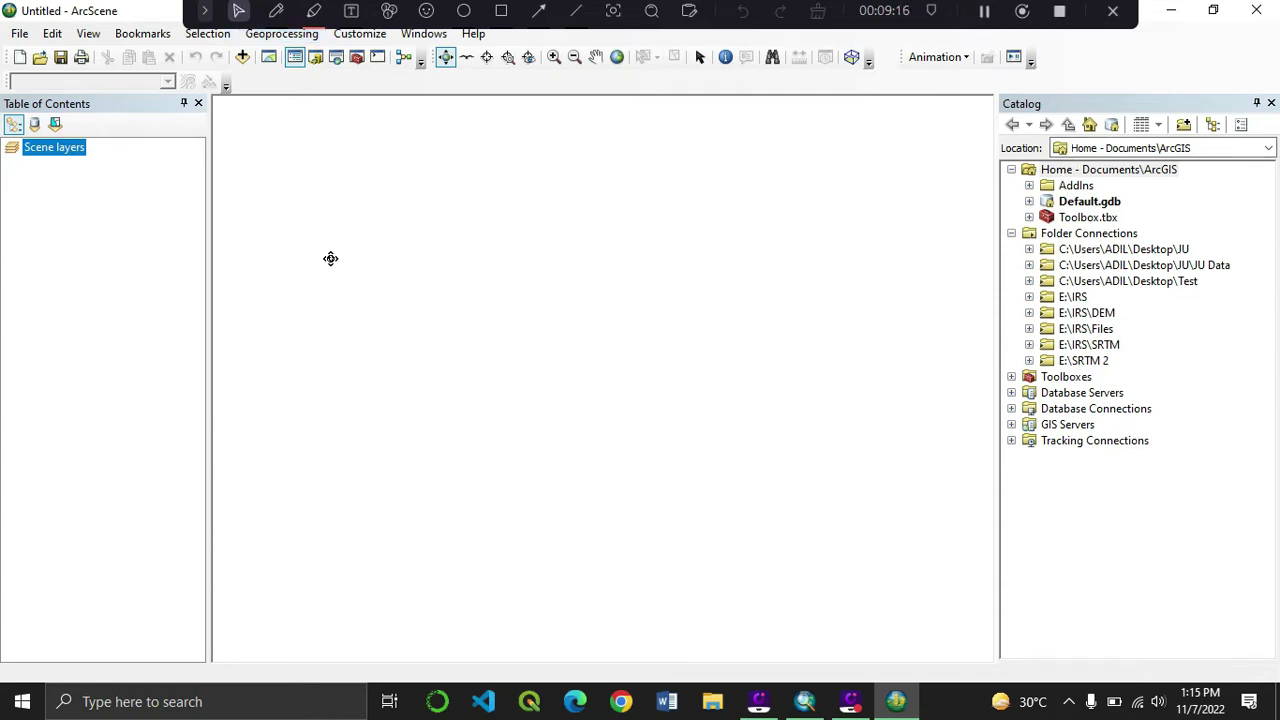
click(1030, 312)
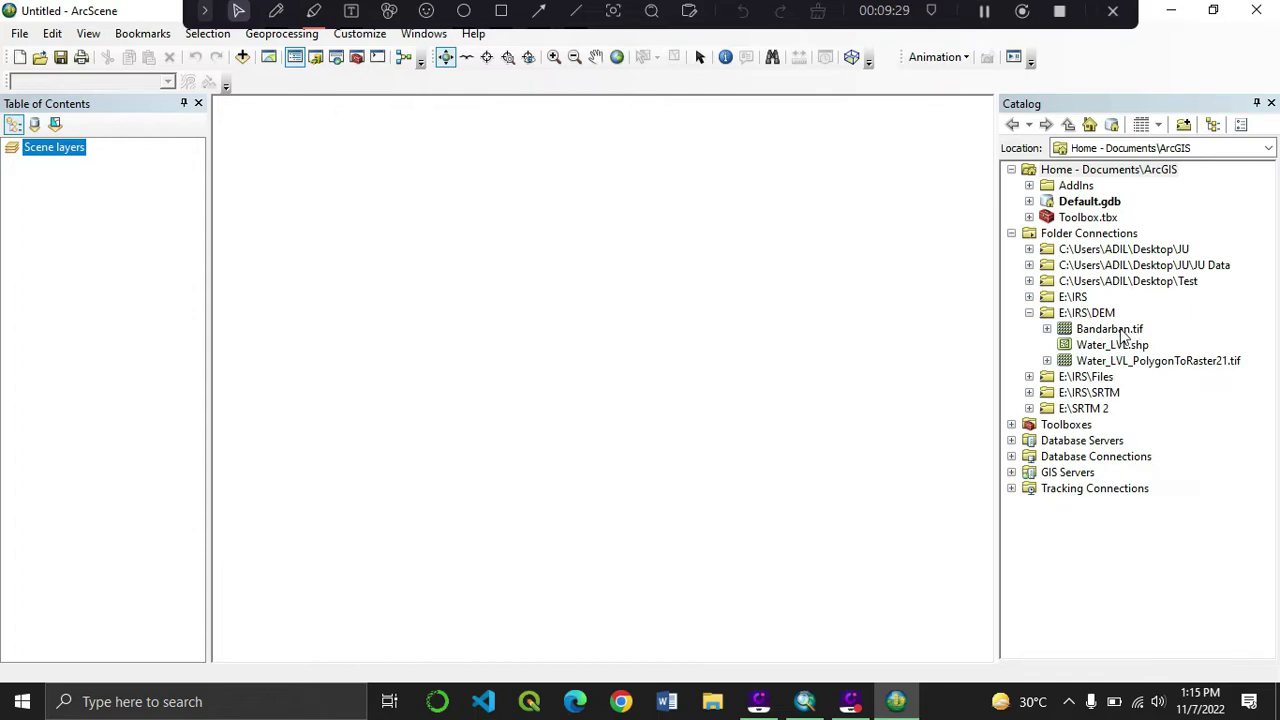
drag(1123, 337, 124, 197)
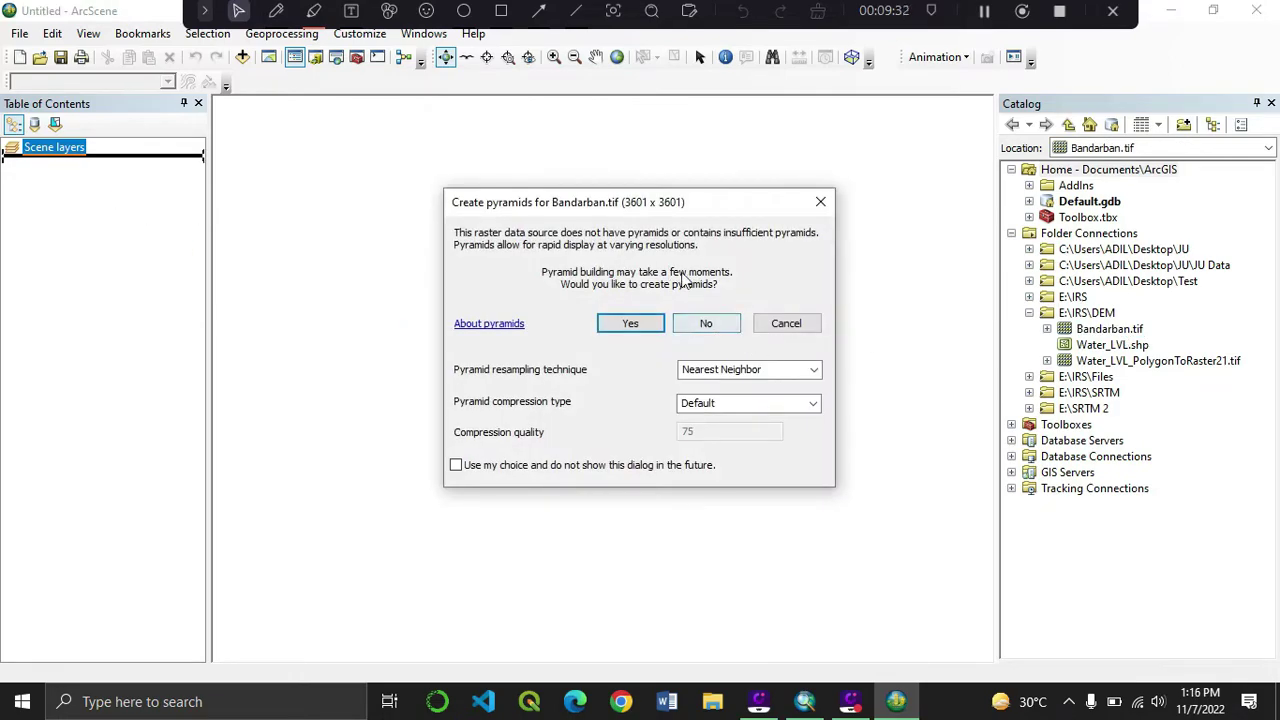
click(702, 325)
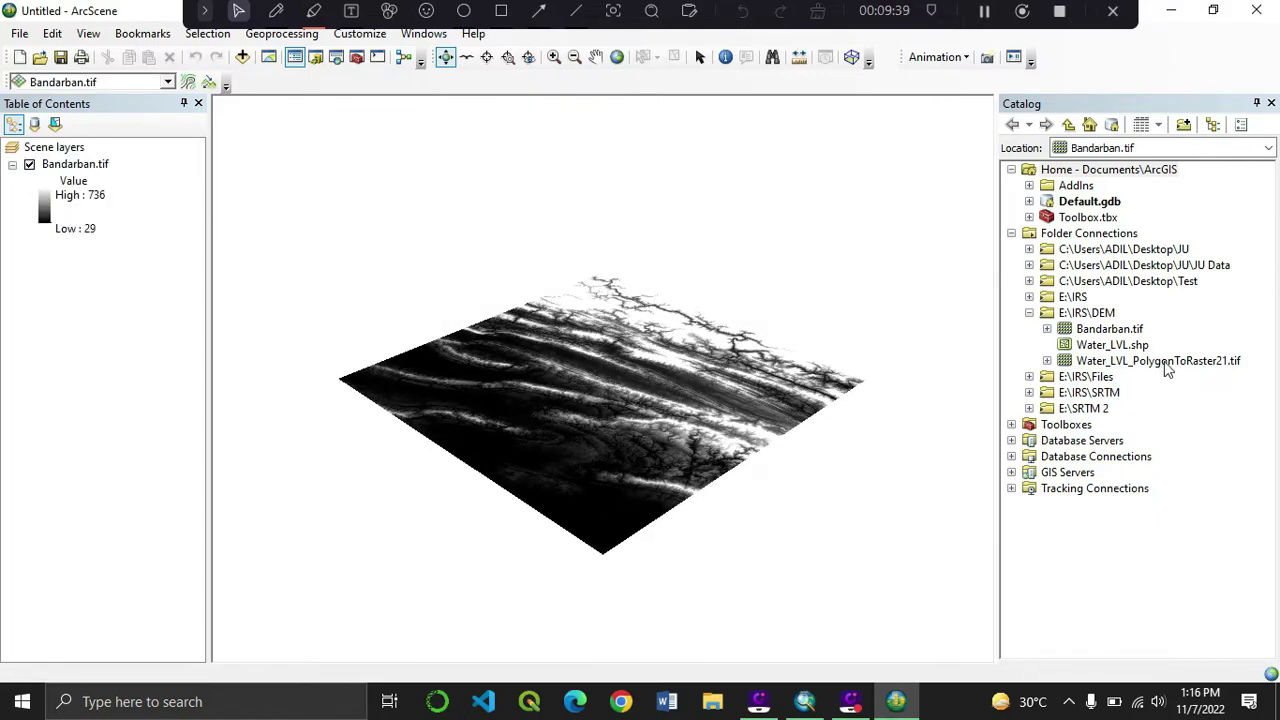
drag(1170, 362, 151, 296)
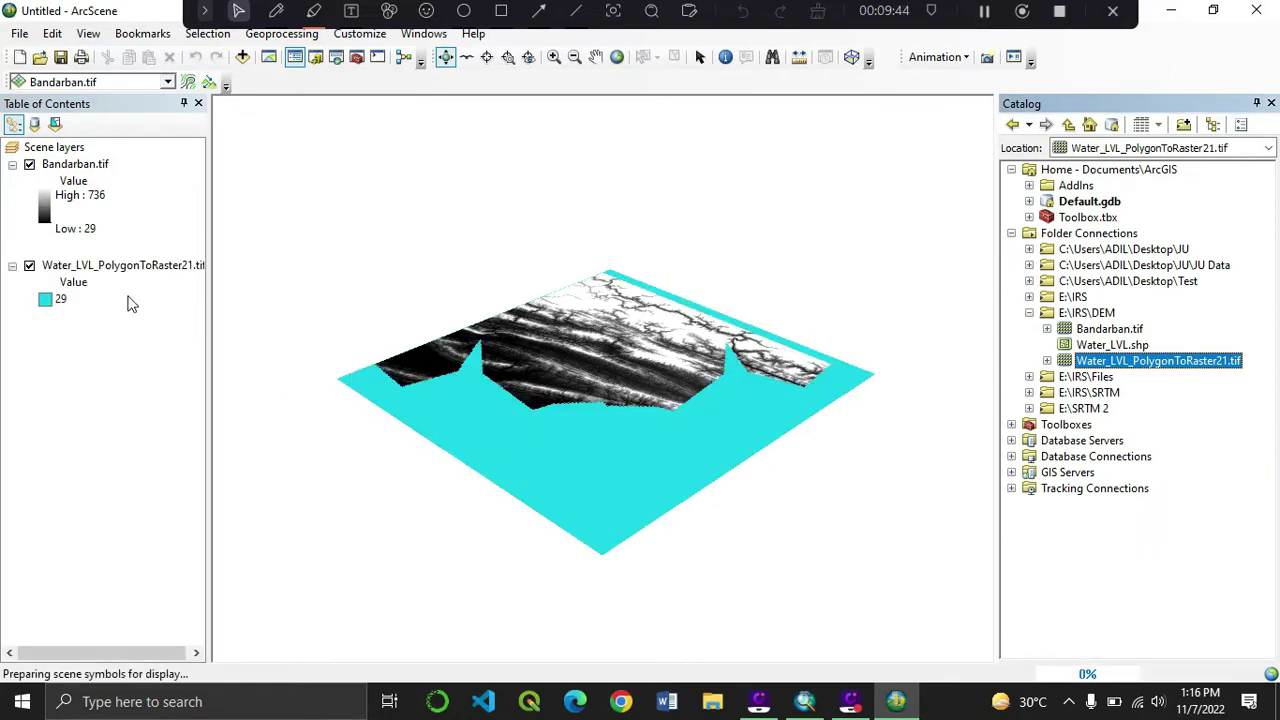
Step: Apply the color ramp running from light green through green, orange and dark red to white to the Bandarban.tif layer
double_click(41, 216)
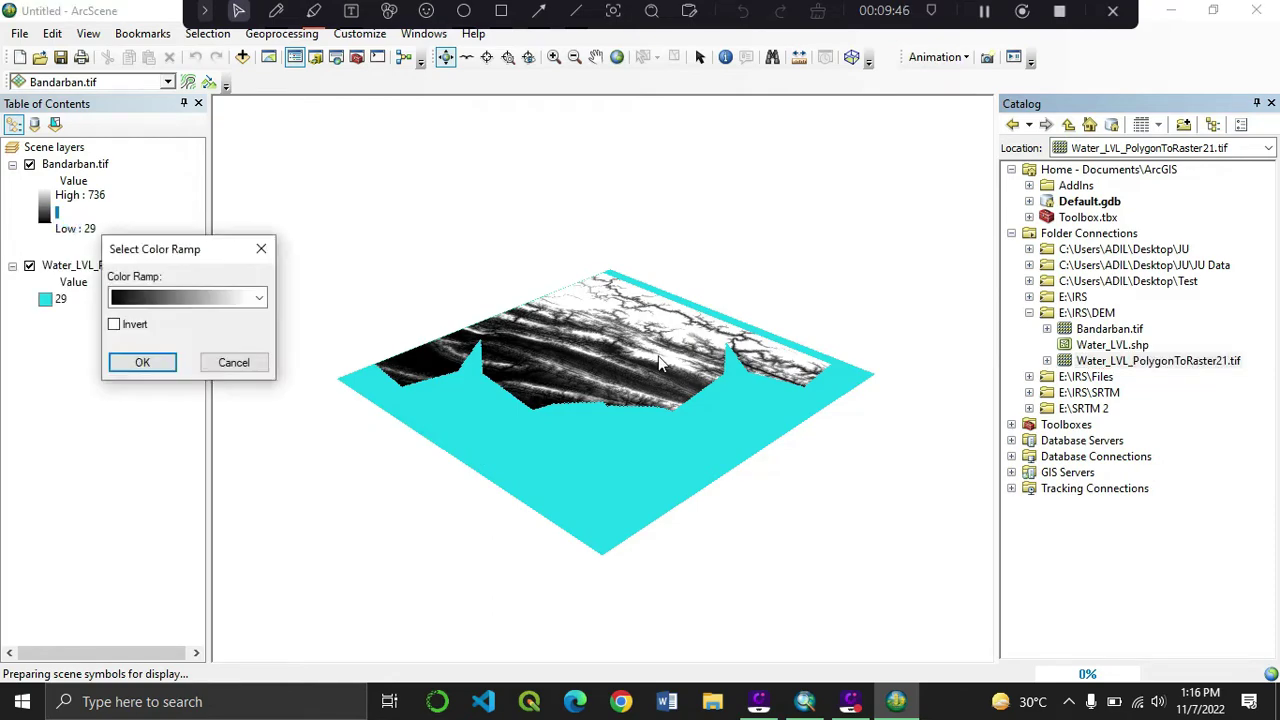
click(185, 303)
click(171, 236)
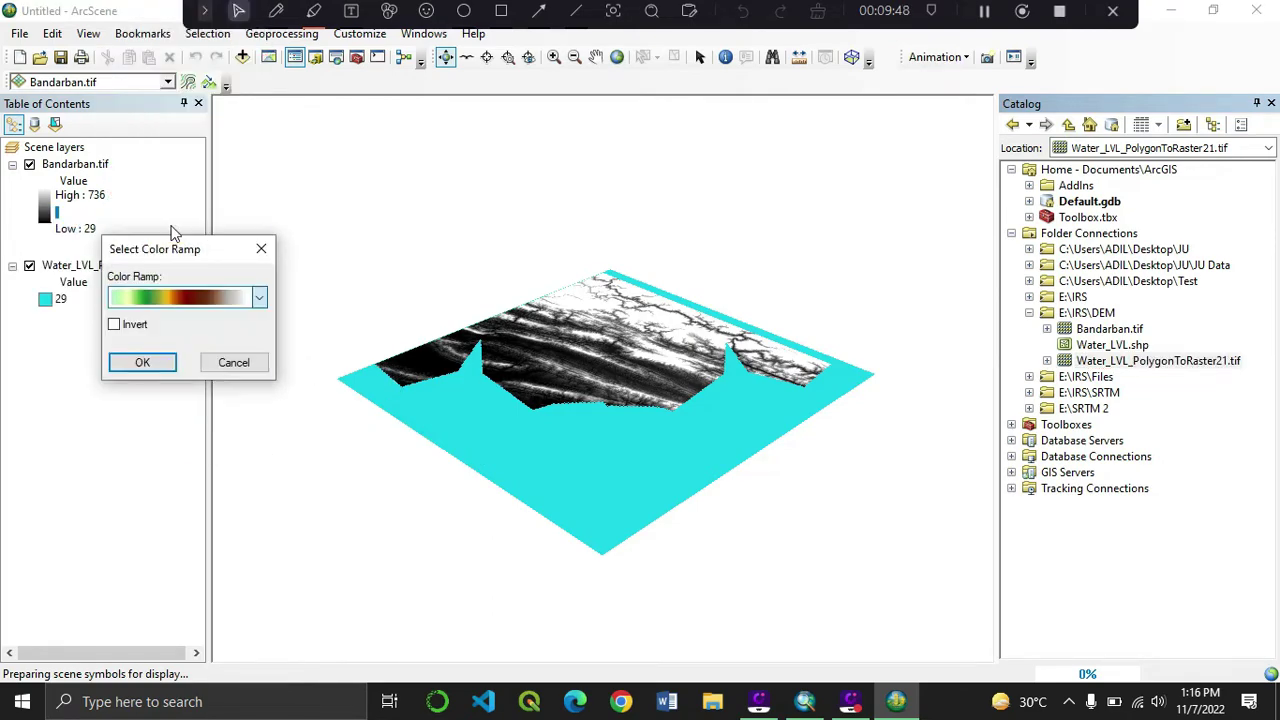
click(146, 362)
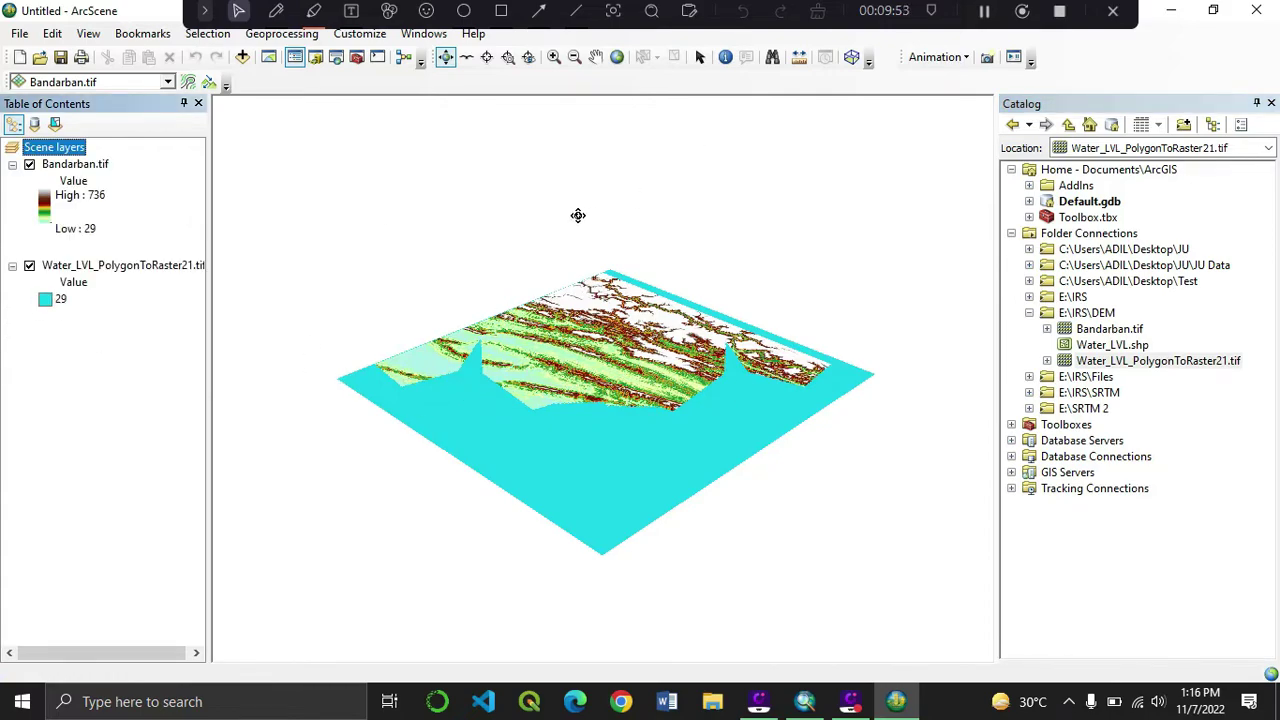
click(975, 22)
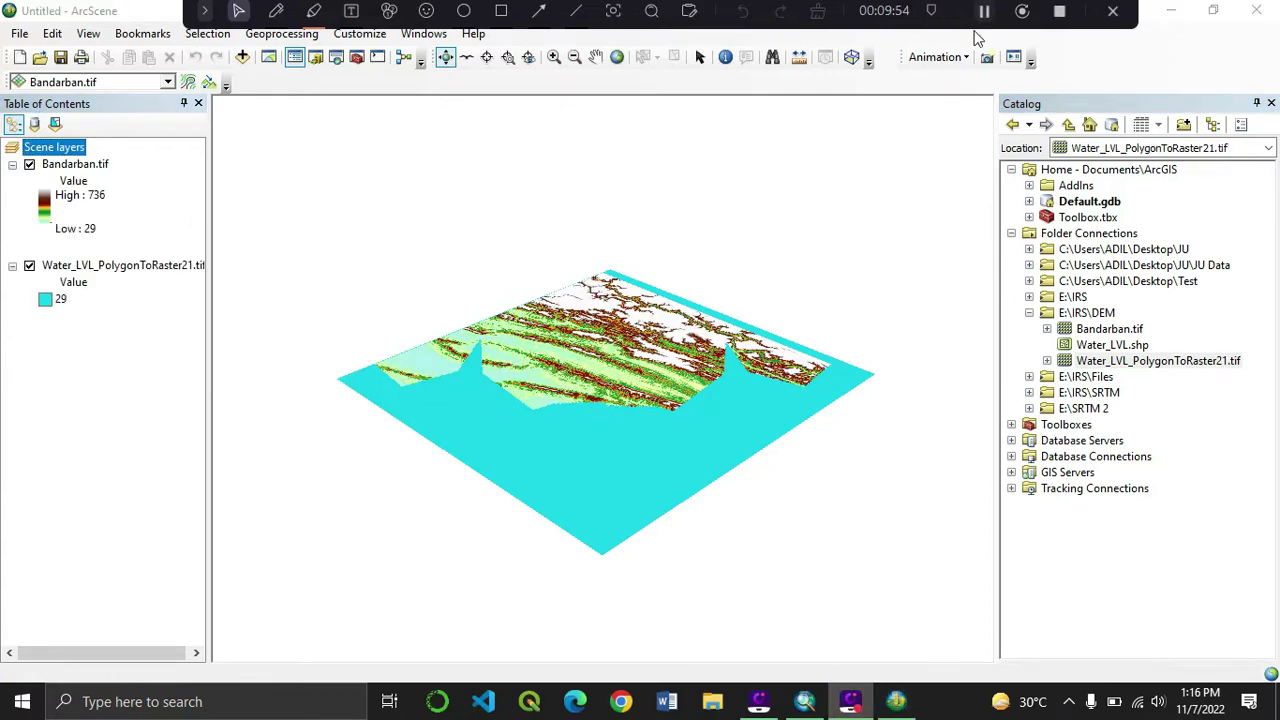
Step: Set the Bandarban.tif layer's base heights to float on the custom surface E:\IRS\DEM\Bandarban.tif
click(104, 168)
right_click(104, 168)
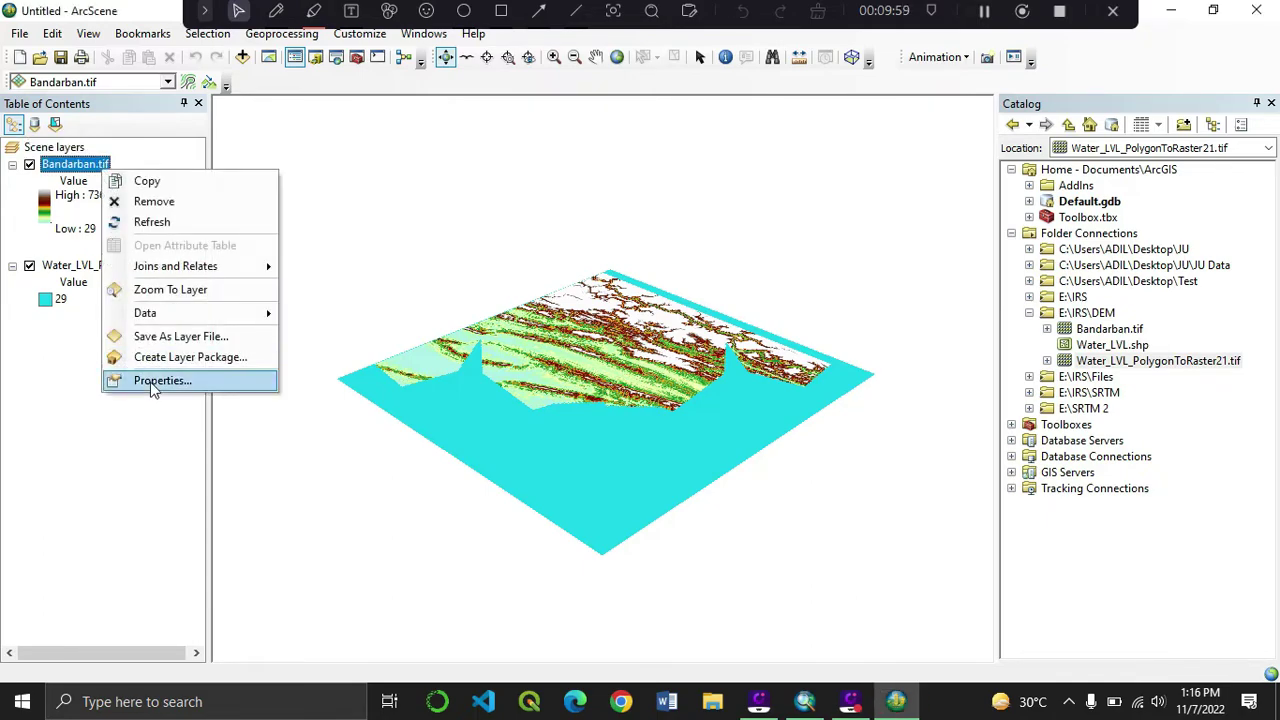
click(148, 378)
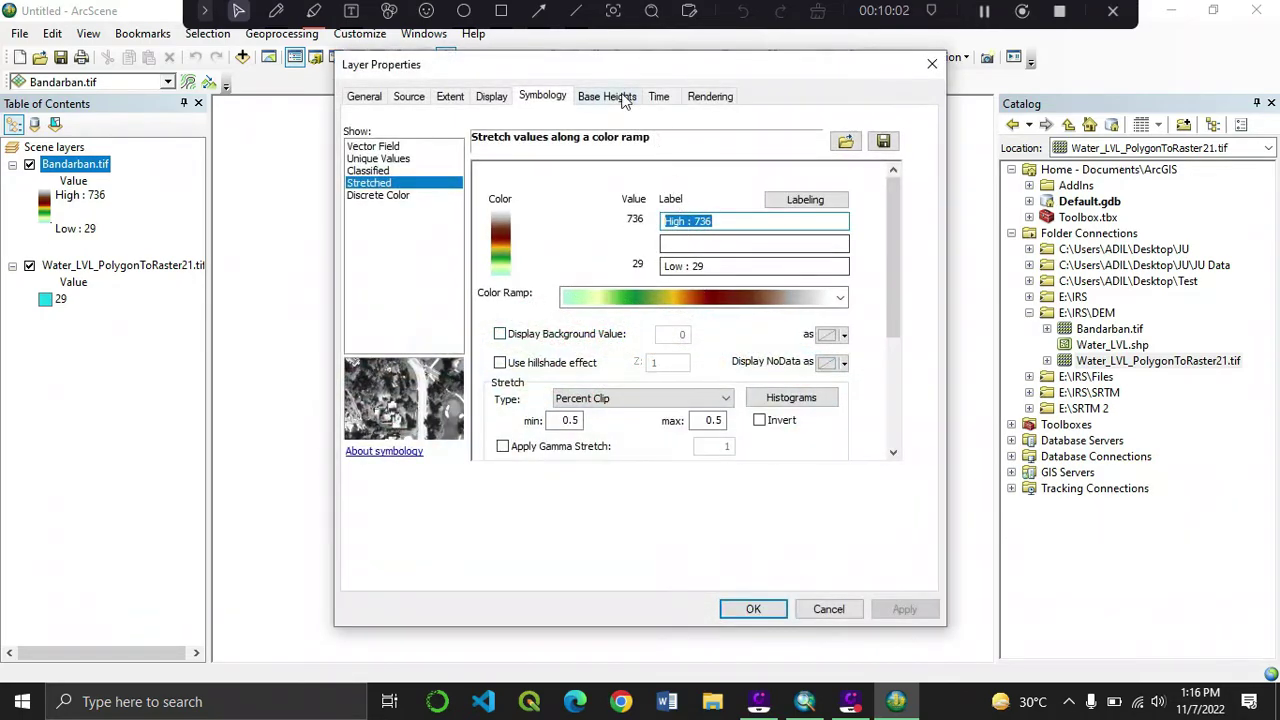
click(614, 96)
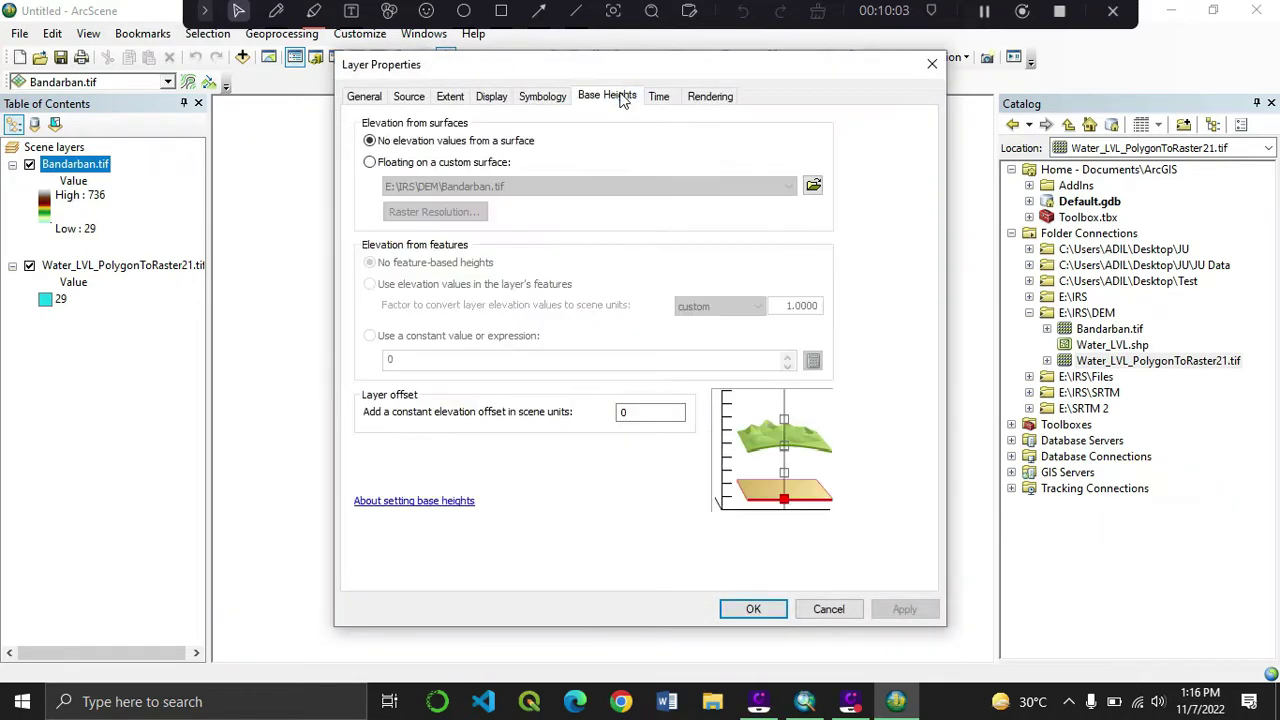
click(370, 163)
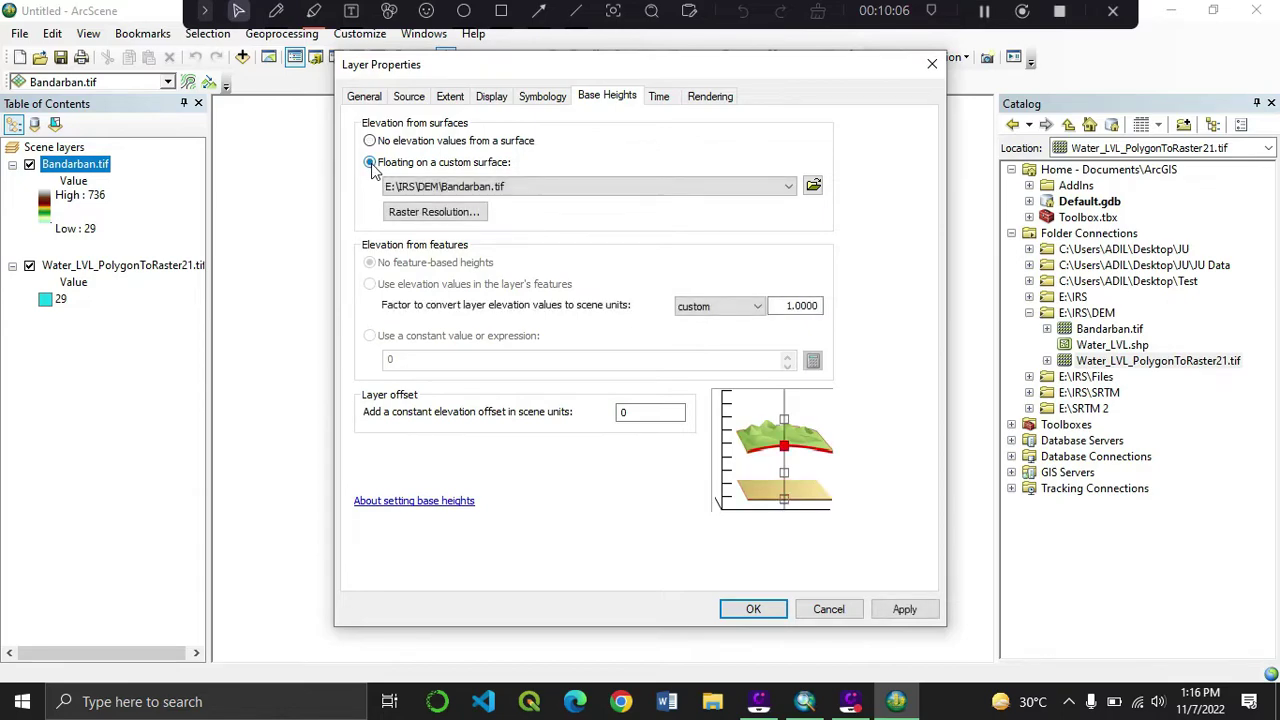
click(904, 609)
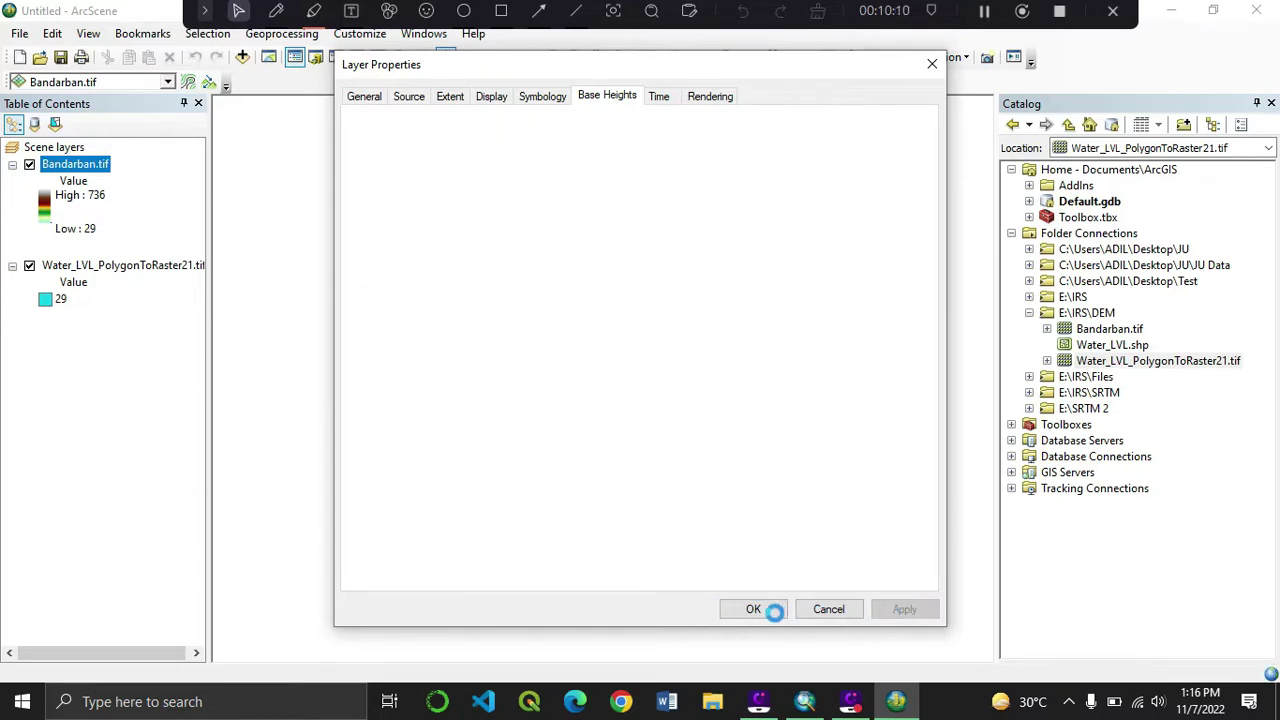
click(766, 611)
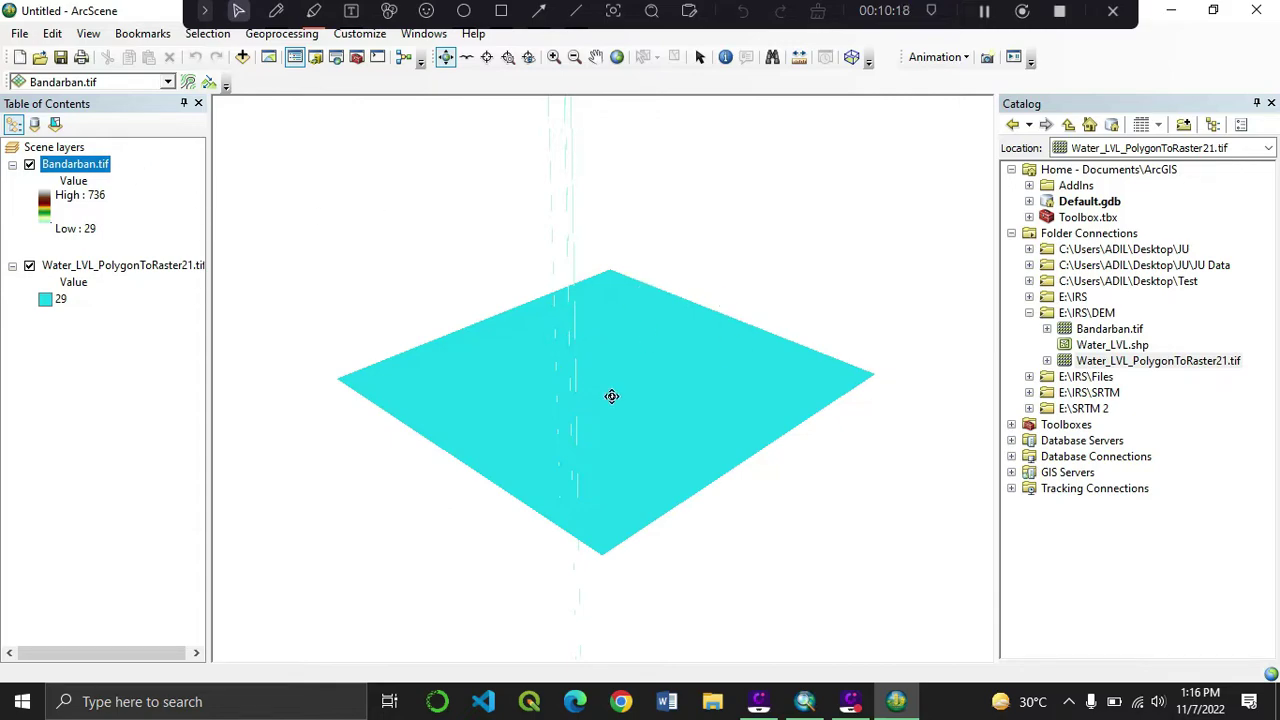
Step: Calculate the scene's vertical exaggeration from the extent and apply it
right_click(84, 146)
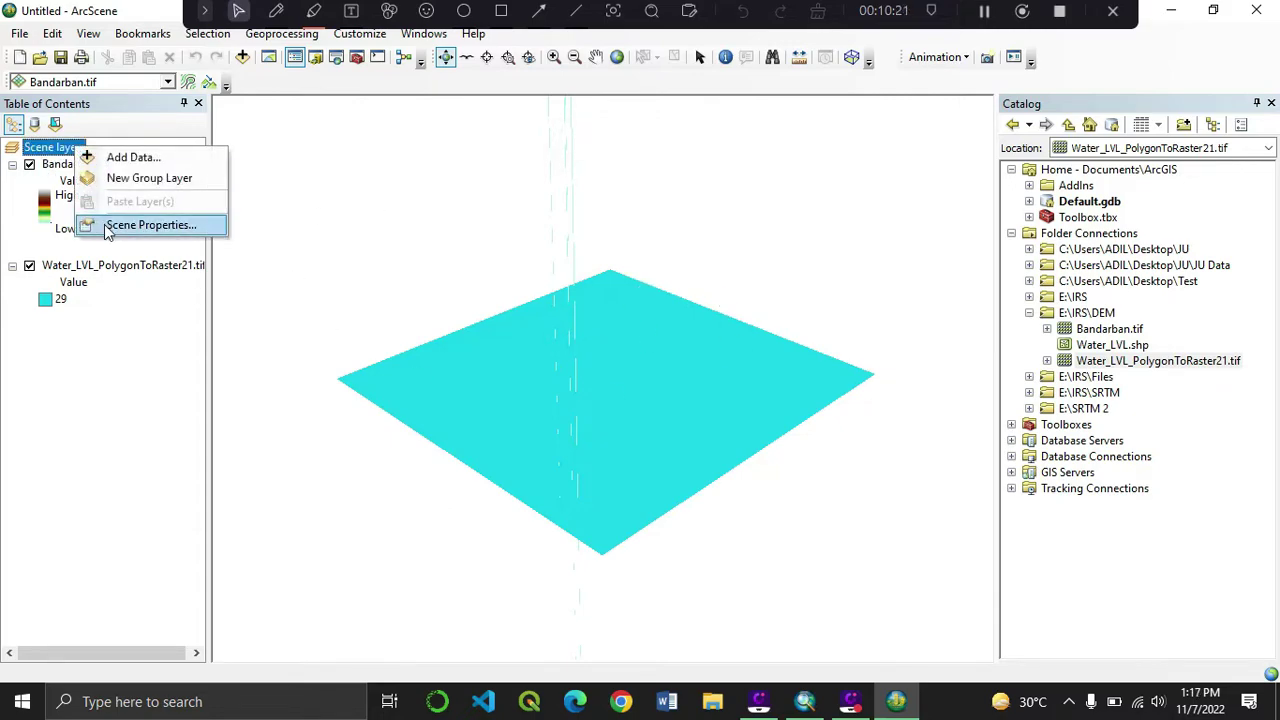
click(116, 224)
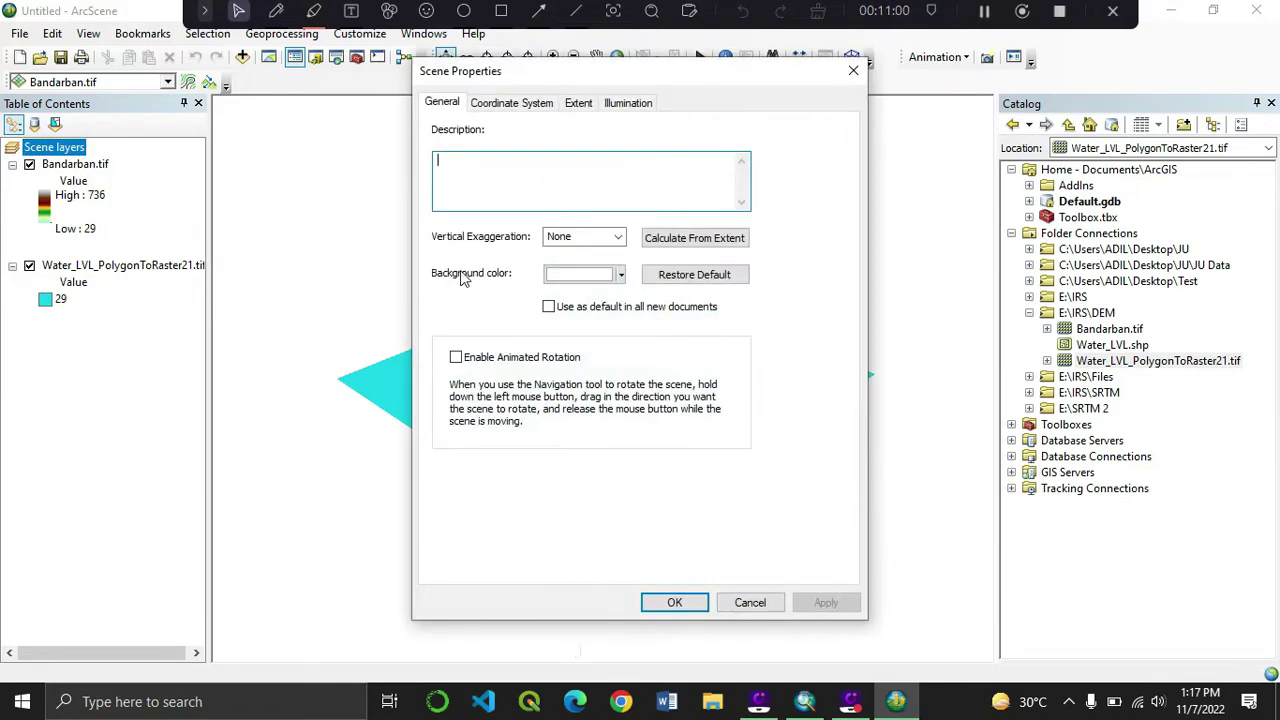
click(702, 243)
click(822, 603)
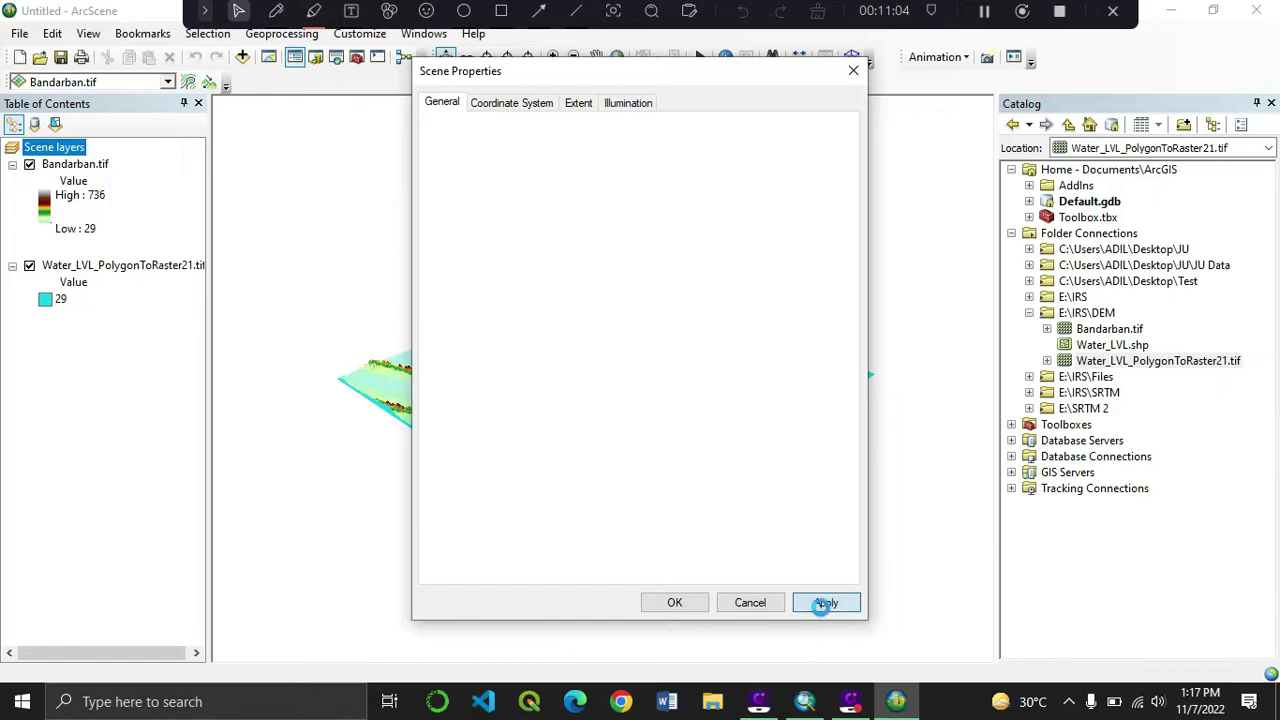
click(675, 602)
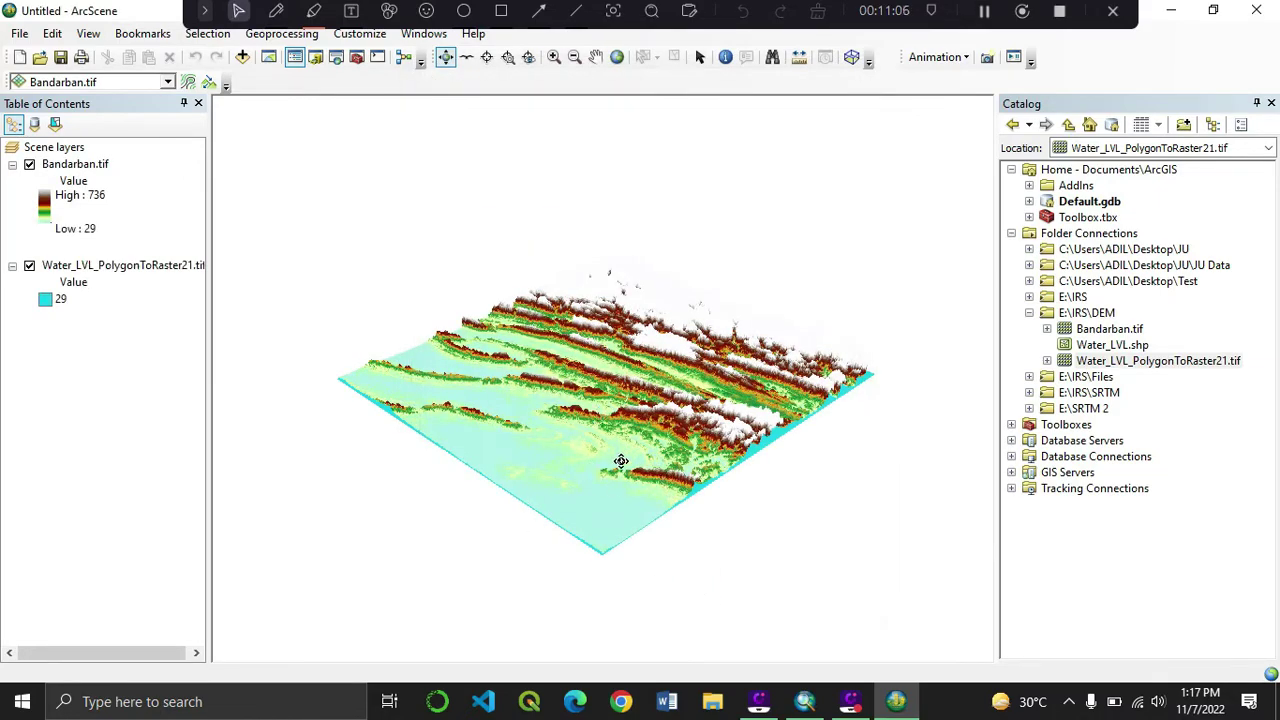
scroll(621, 461, up, 5)
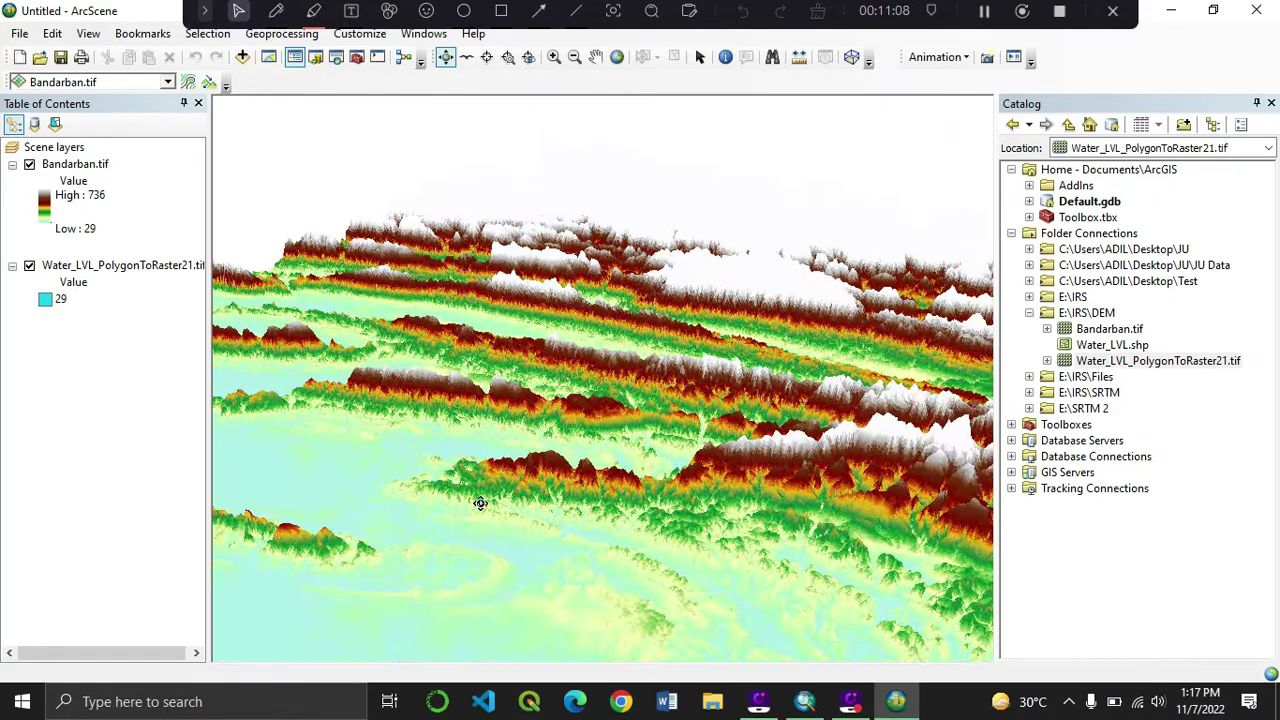
drag(480, 503, 760, 380)
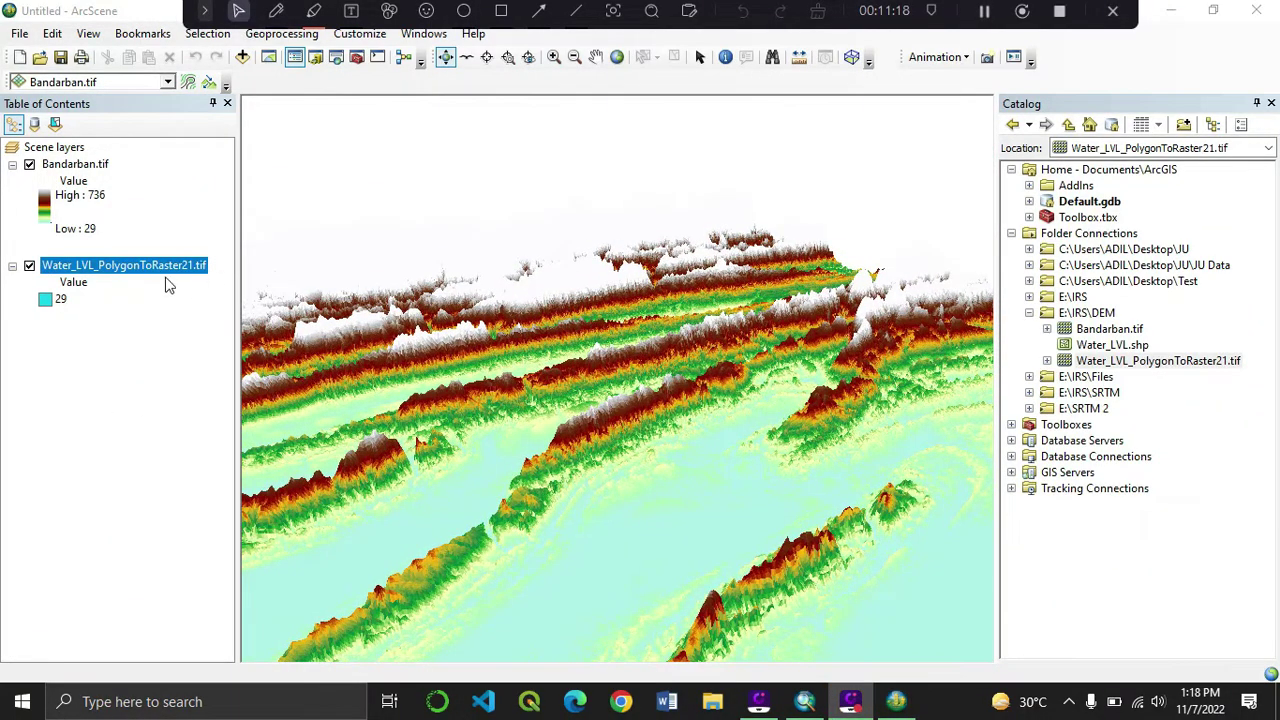
Step: Set the symbol color for <all other values> in the Water_LVL_PolygonToRaster21.tif layer to dark blue
right_click(138, 272)
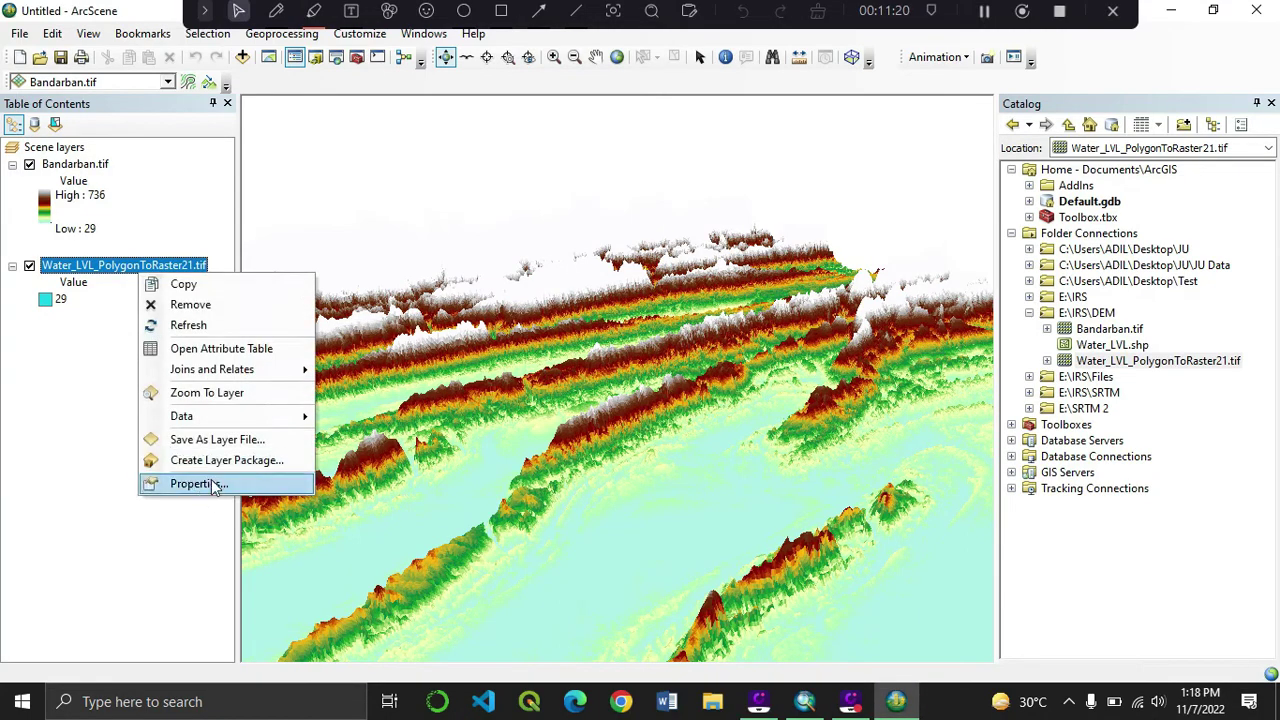
click(211, 484)
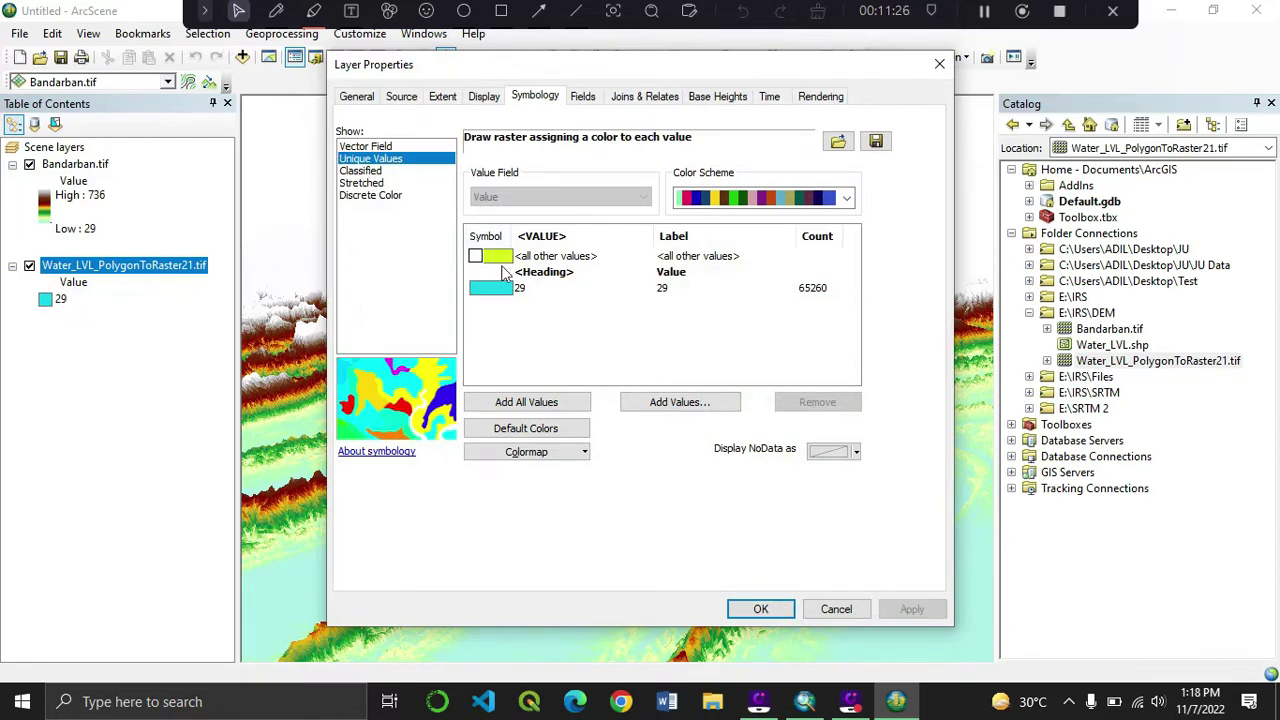
click(500, 258)
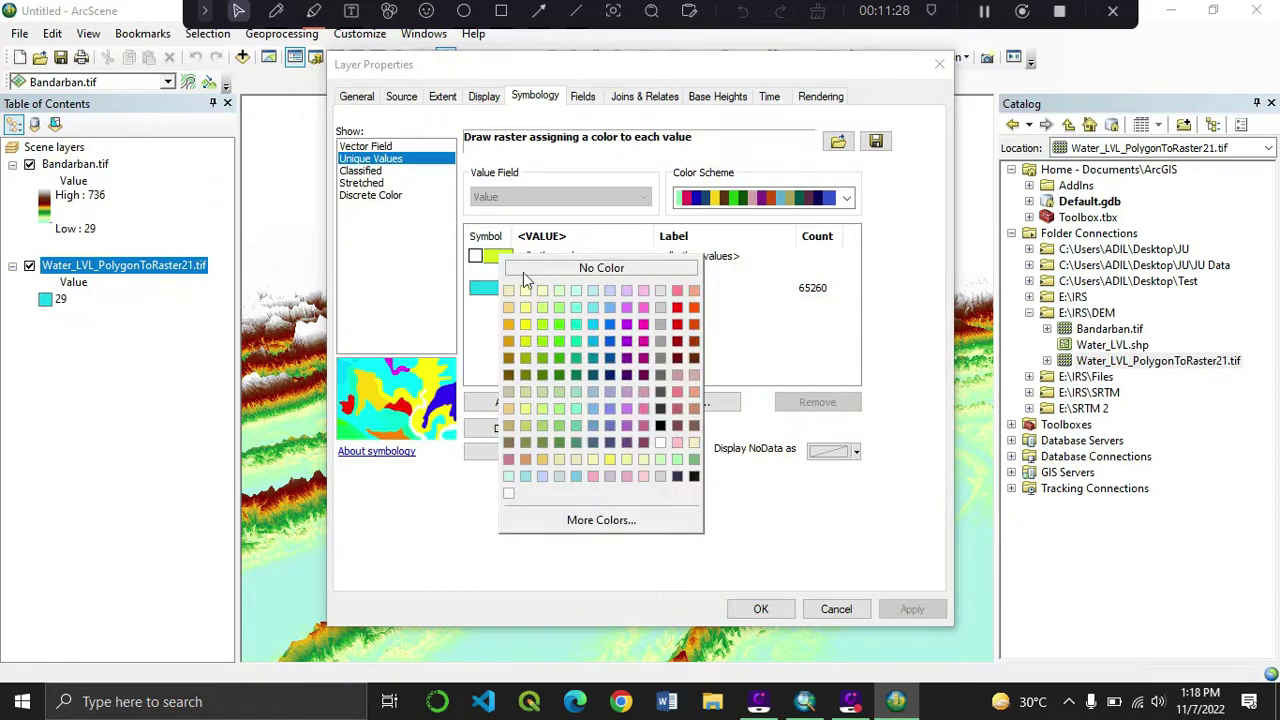
click(608, 362)
click(910, 609)
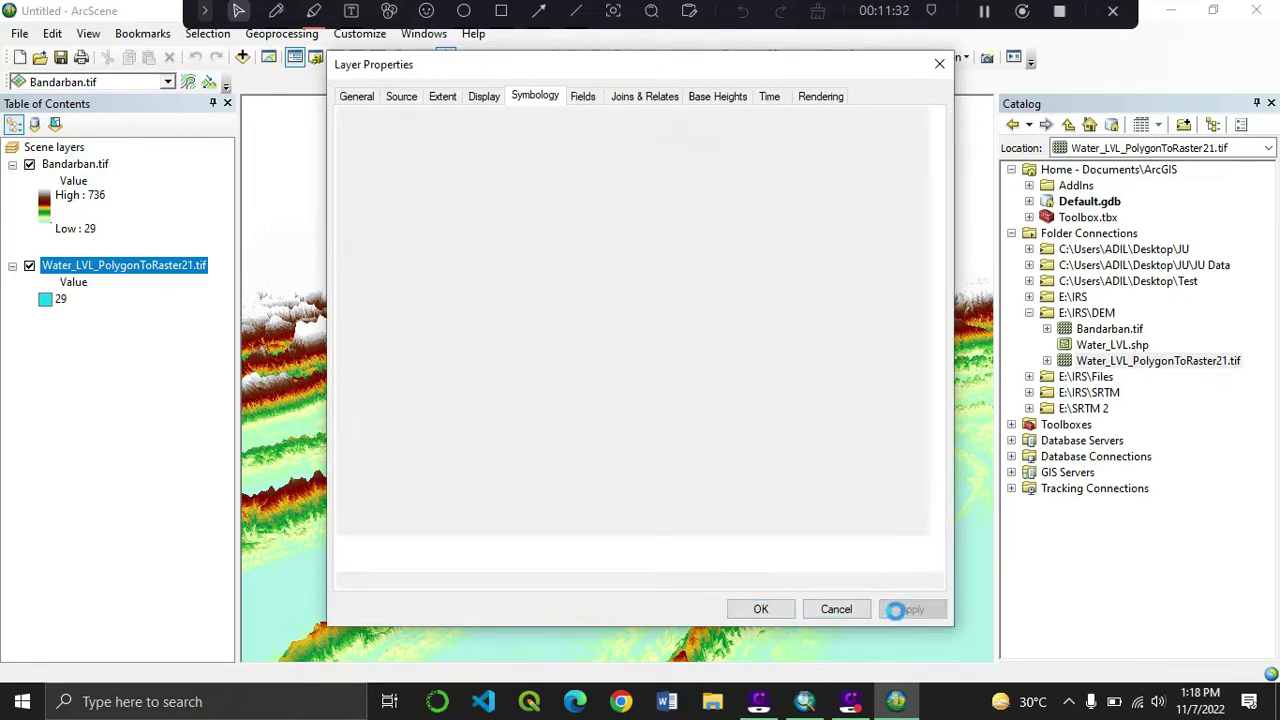
click(762, 609)
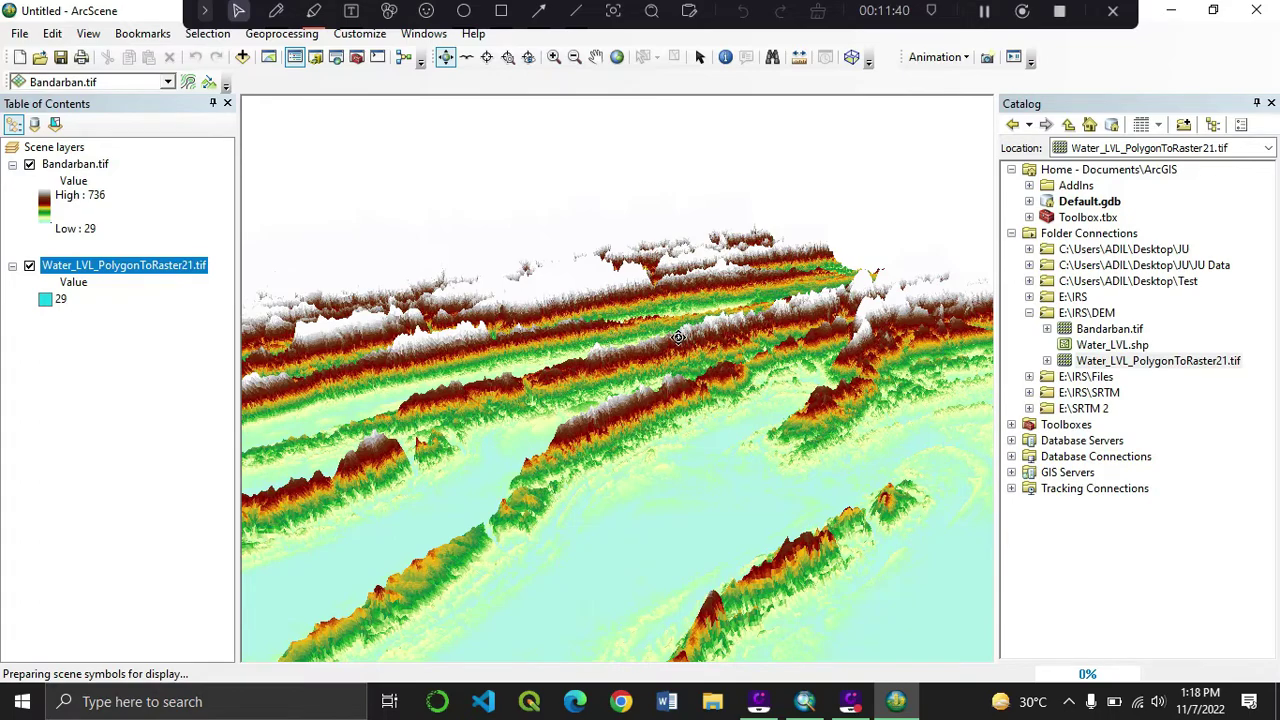
Step: Check that the Animation toolbar is enabled, and open the Animation Manager
drag(757, 372, 510, 360)
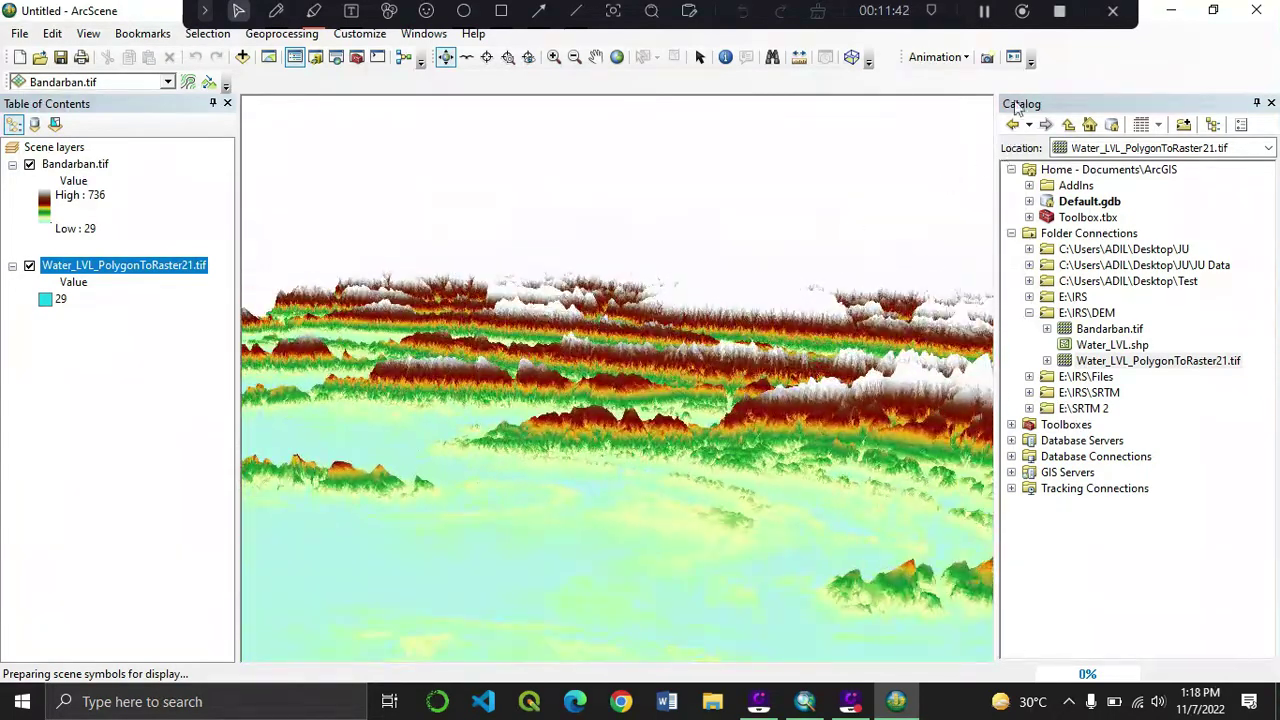
click(938, 57)
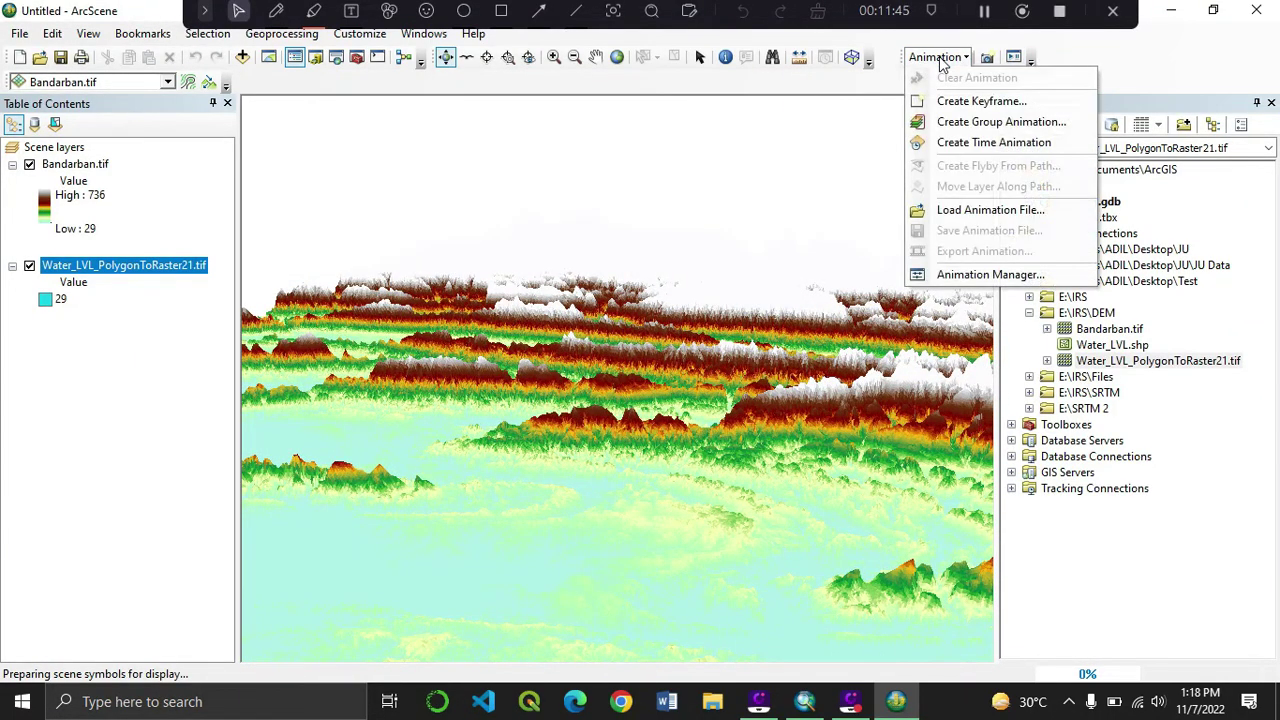
click(895, 16)
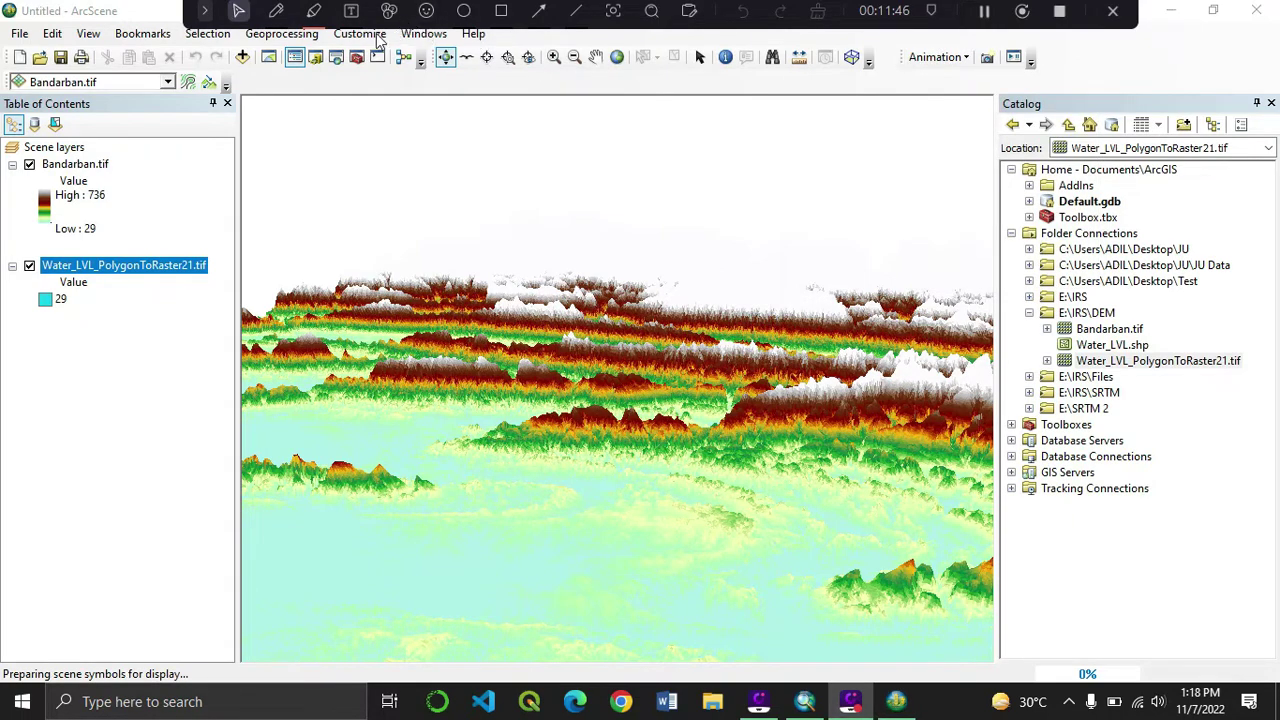
click(360, 34)
mouse_move(390, 55)
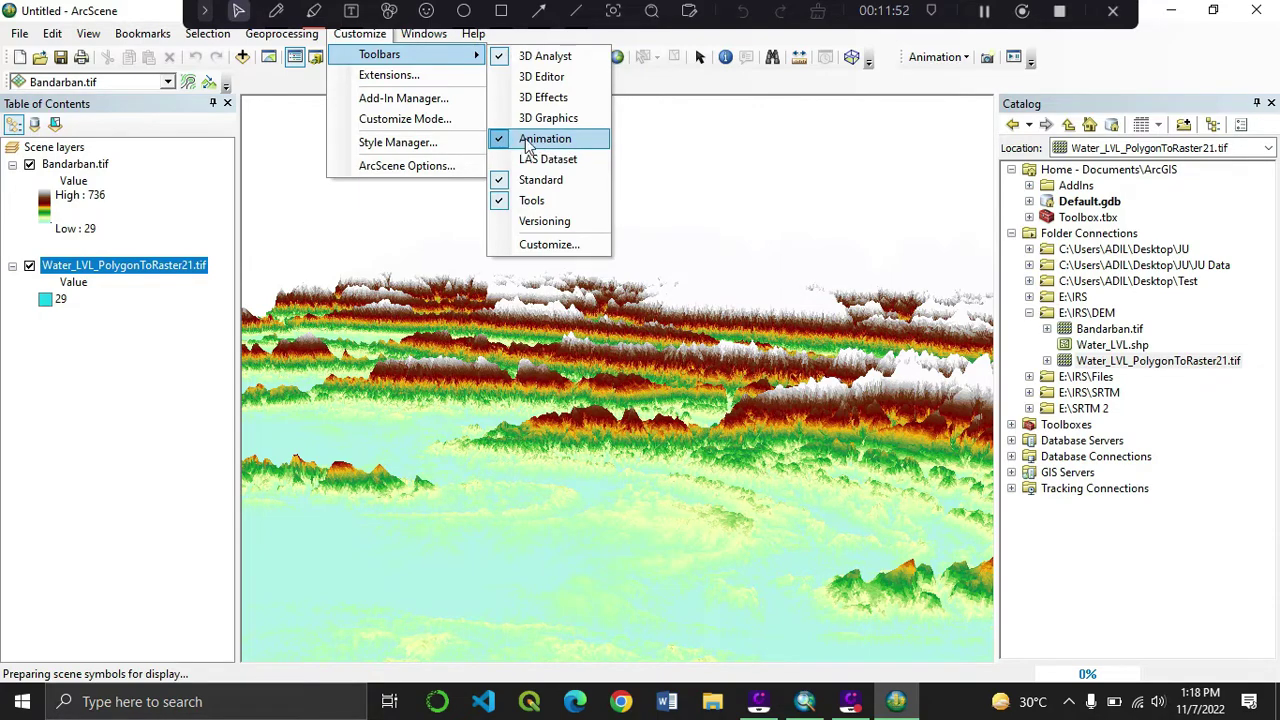
click(955, 58)
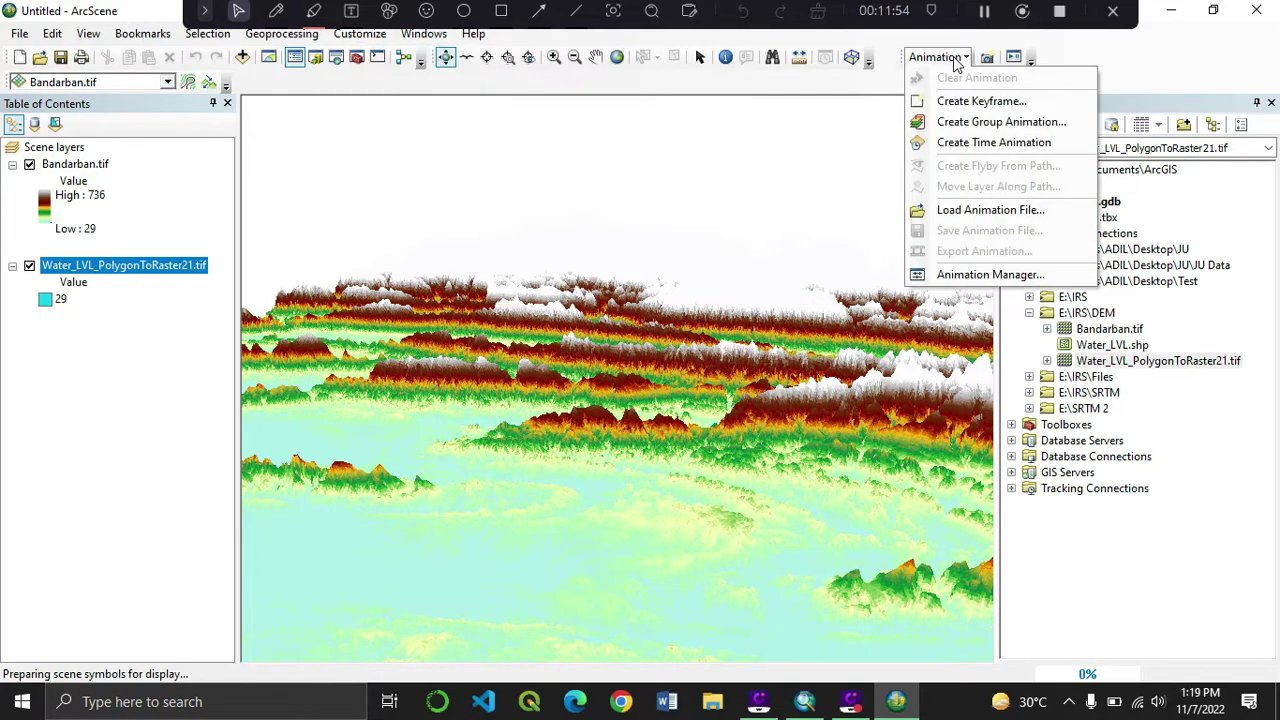
click(960, 274)
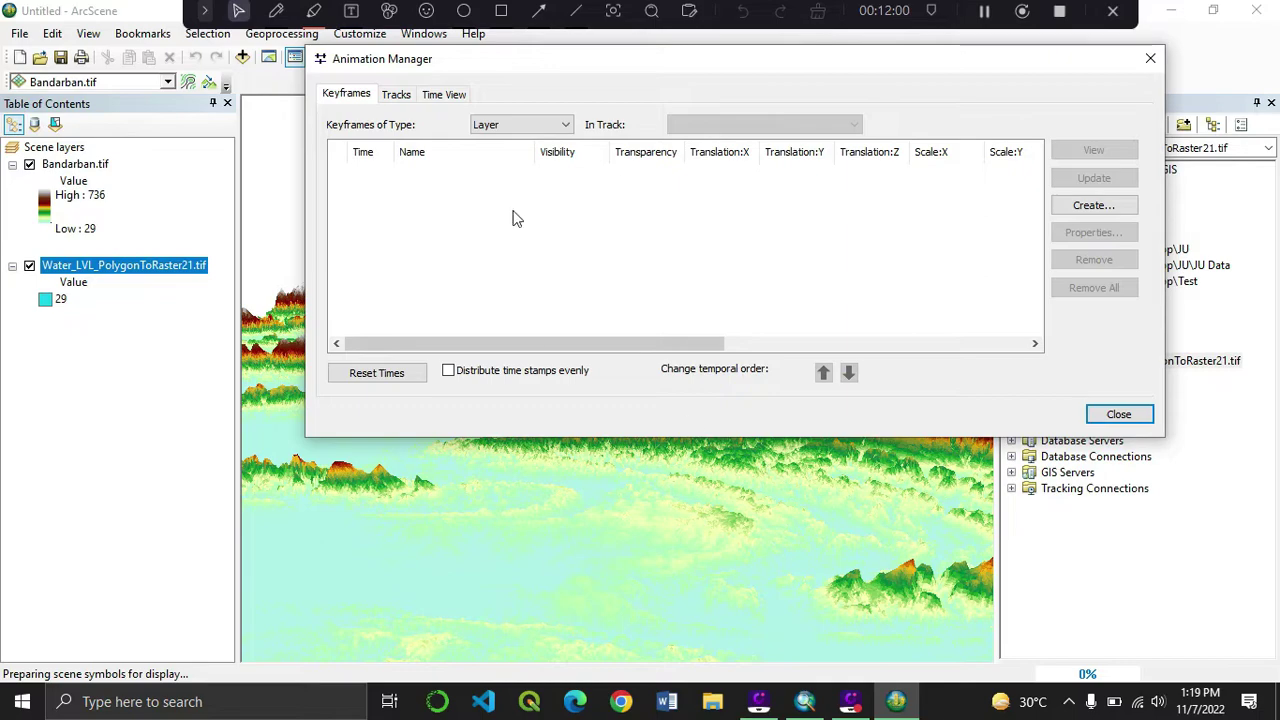
Step: Set up a Layer-type animation keyframe with Water_LVL_PolygonToRaster21.tif as the source object and a new destination track
click(1096, 207)
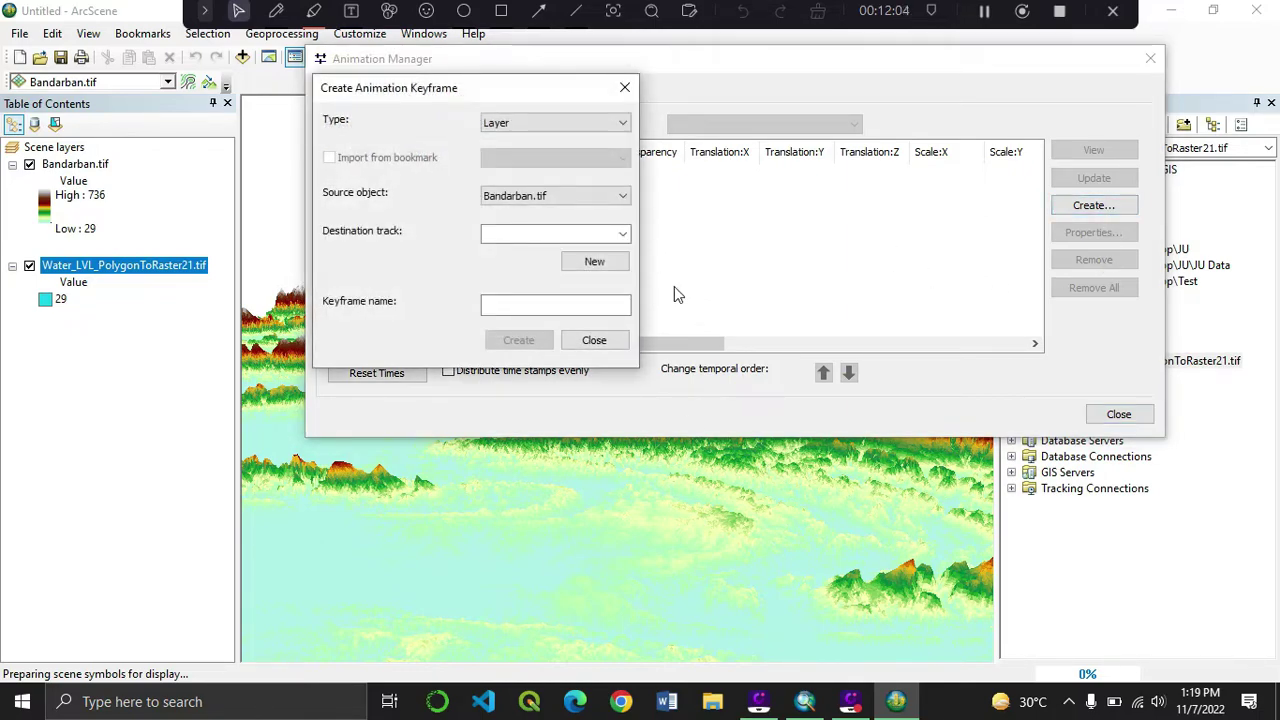
click(557, 124)
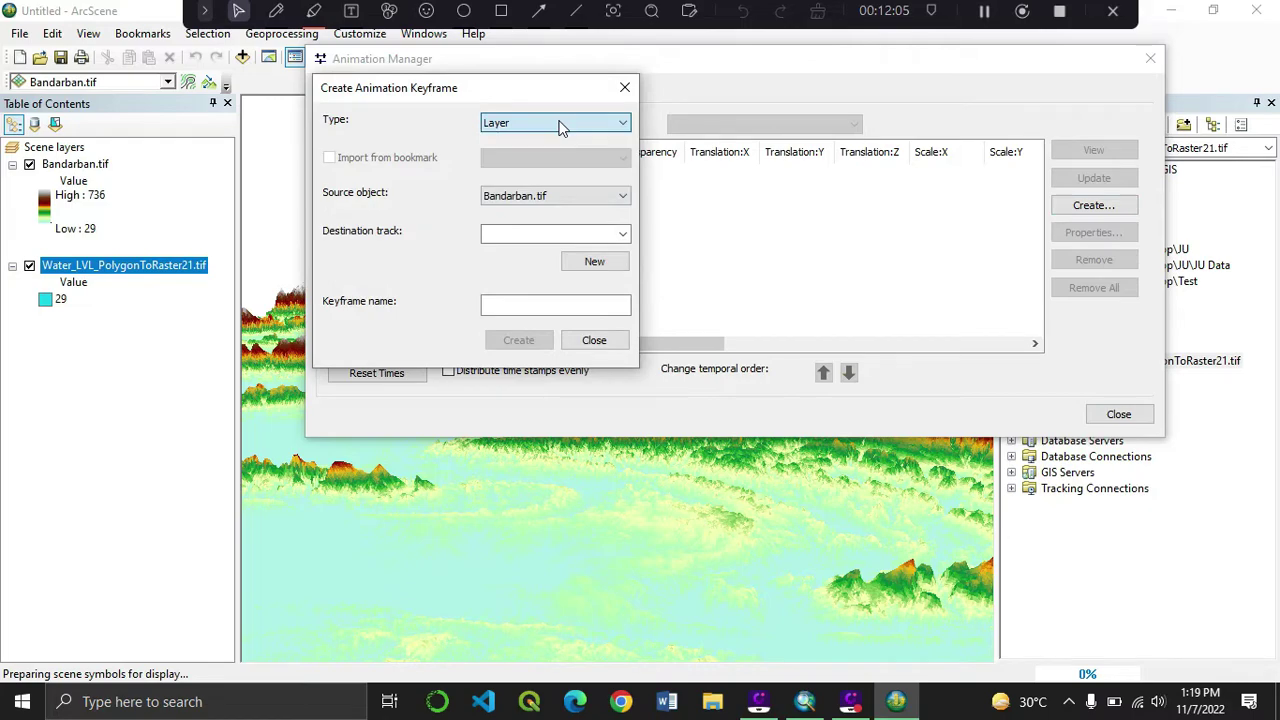
click(563, 199)
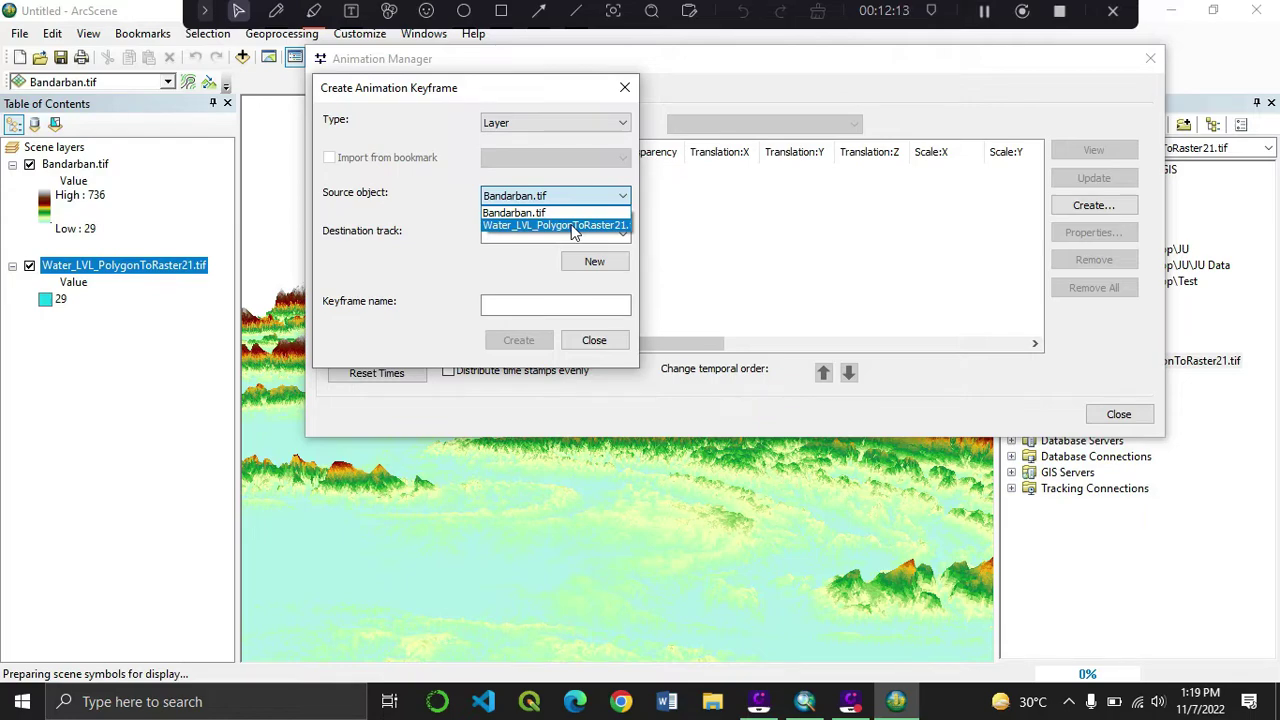
click(574, 226)
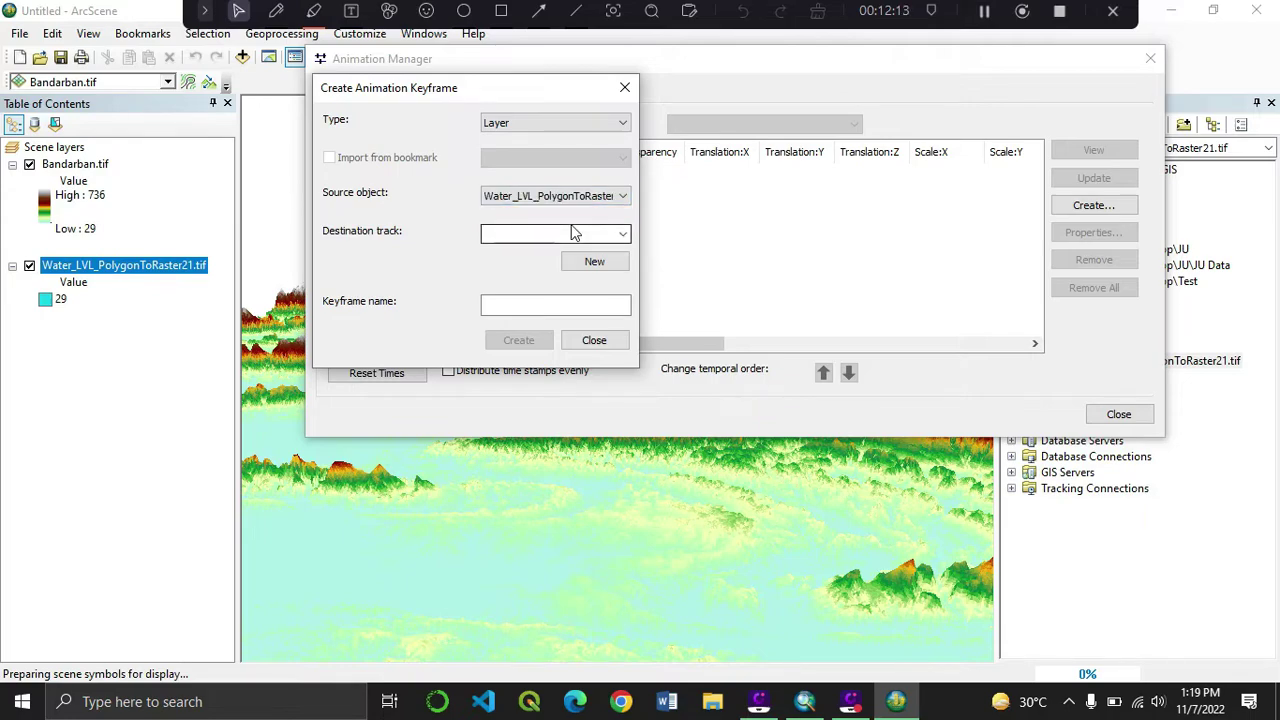
click(604, 264)
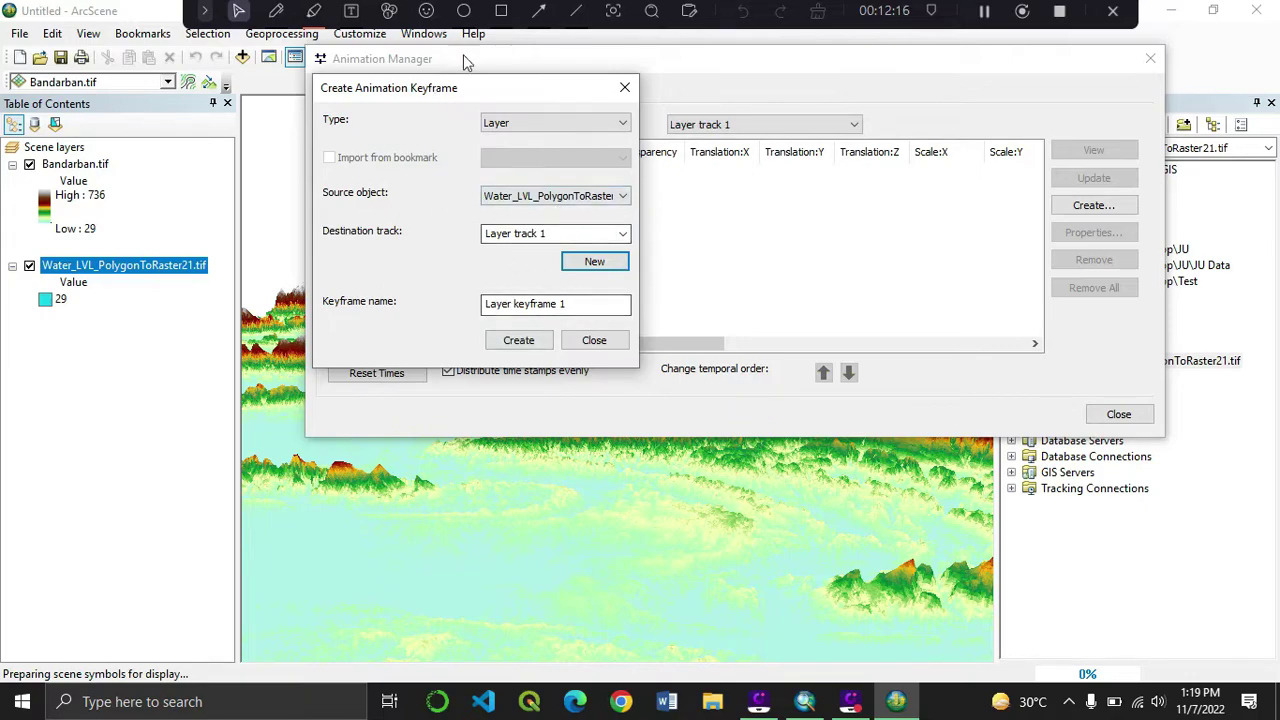
drag(482, 93, 940, 340)
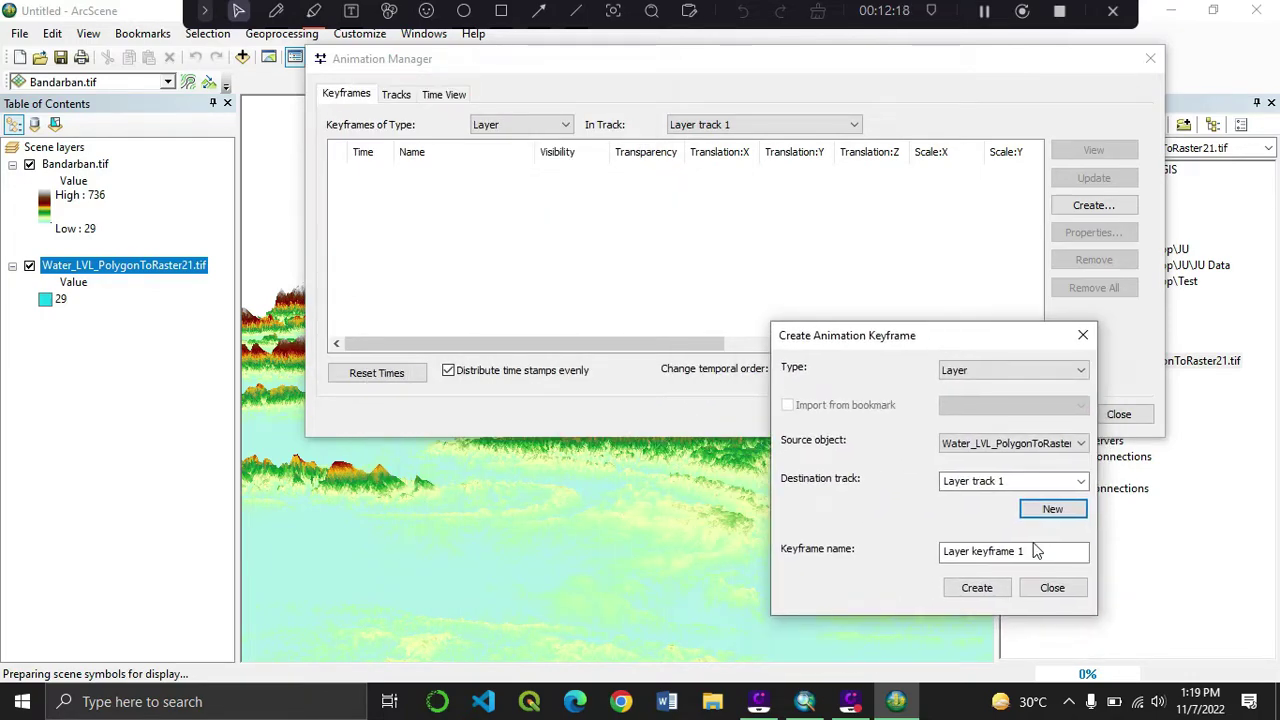
Step: Create eleven keyframes, Layer keyframe 1 to Layer keyframe 11, in Layer track 1 and finish keyframe creation
click(977, 588)
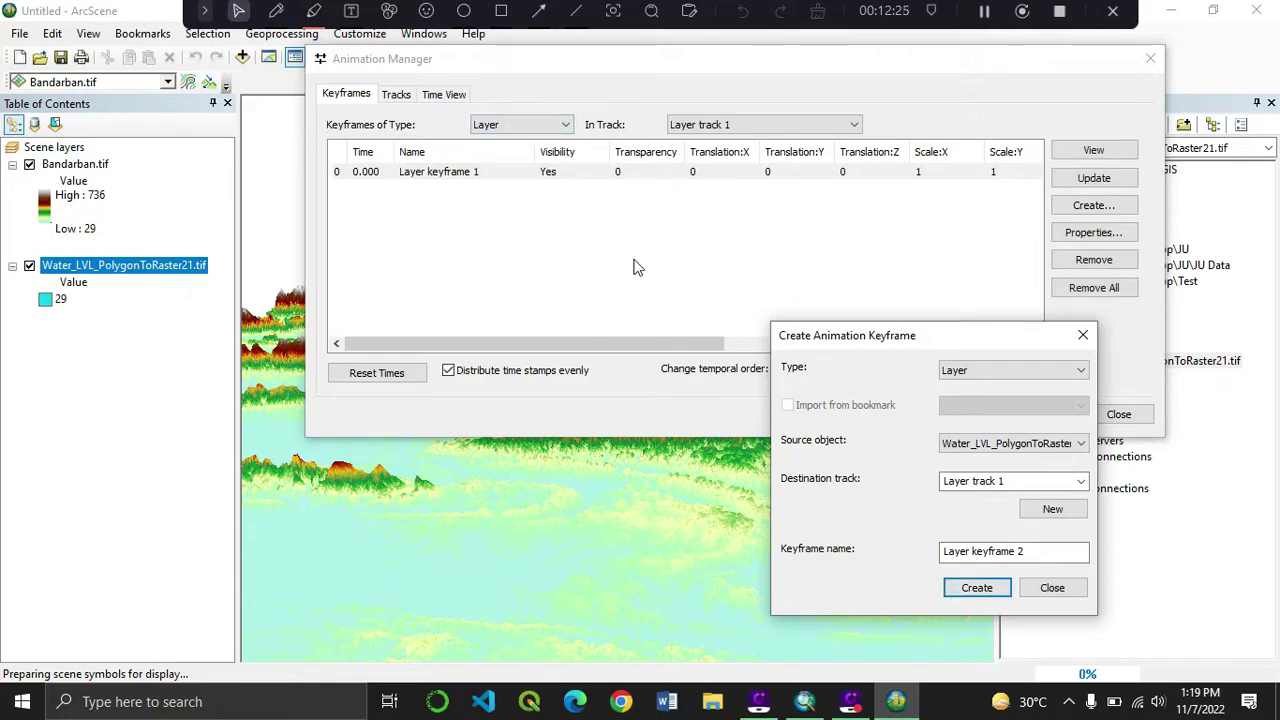
click(980, 588)
click(982, 590)
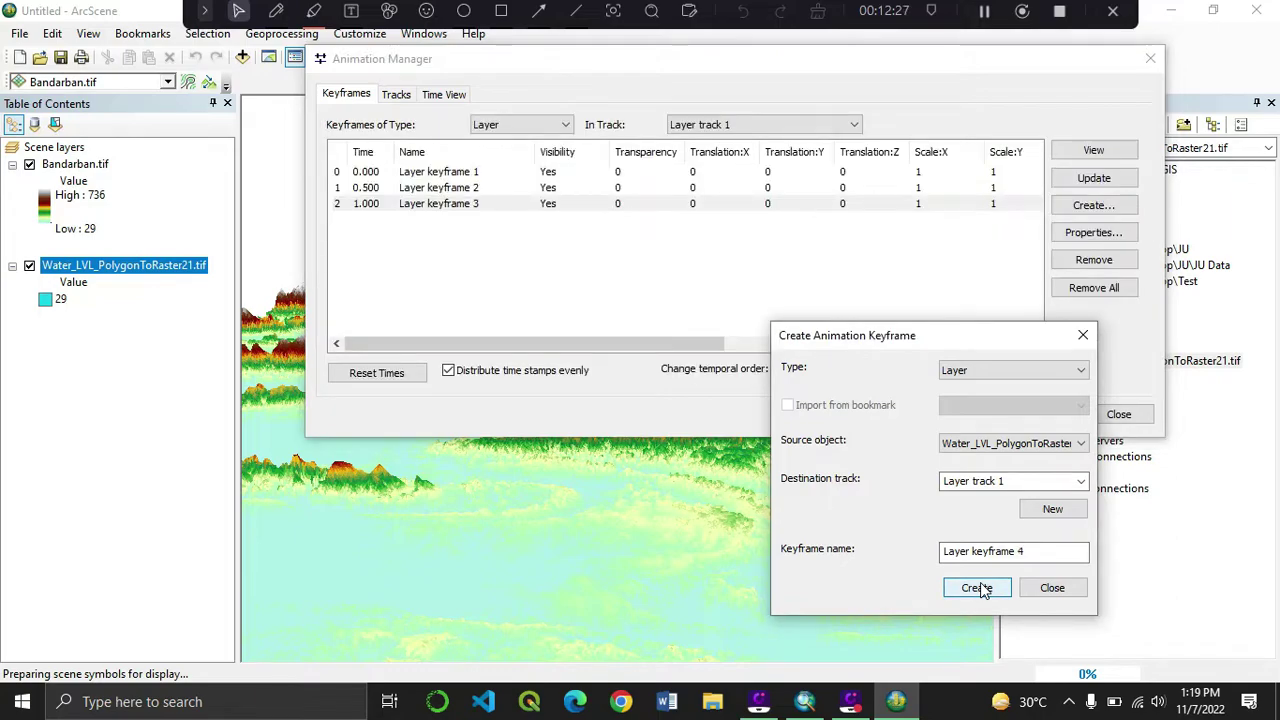
click(983, 590)
click(983, 590)
click(983, 590)
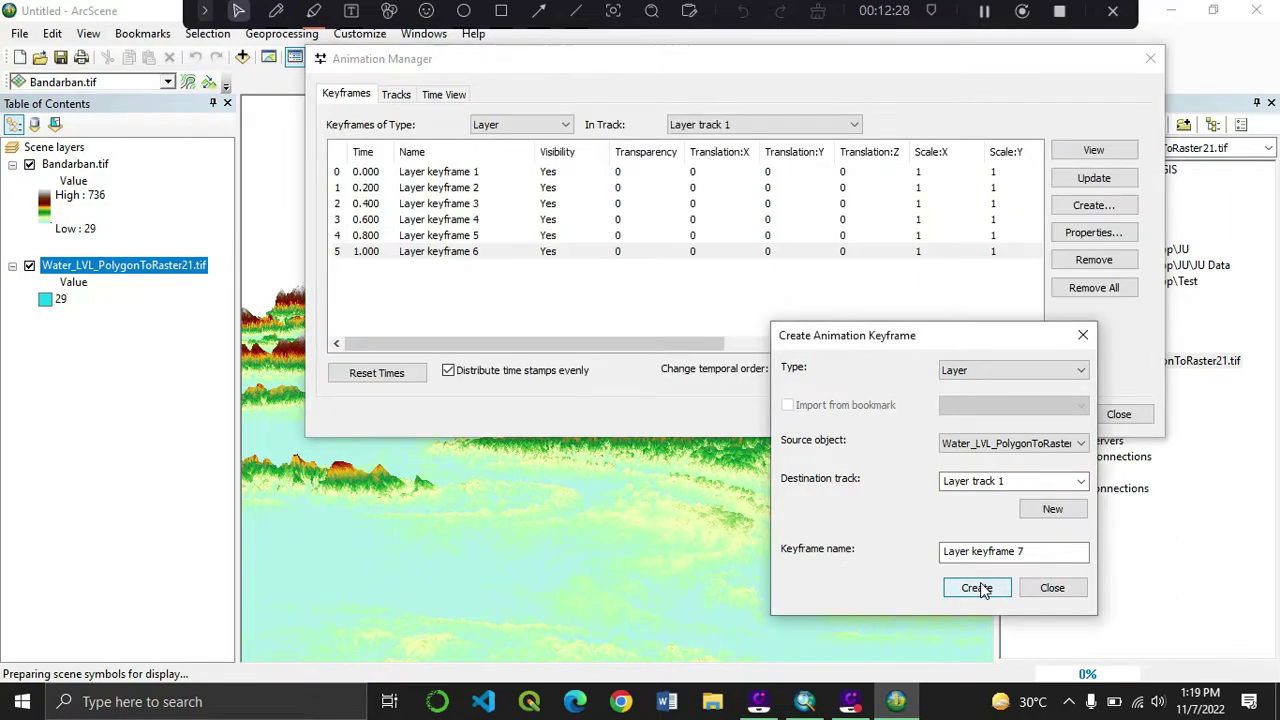
click(983, 590)
click(983, 590)
click(983, 590)
click(983, 590)
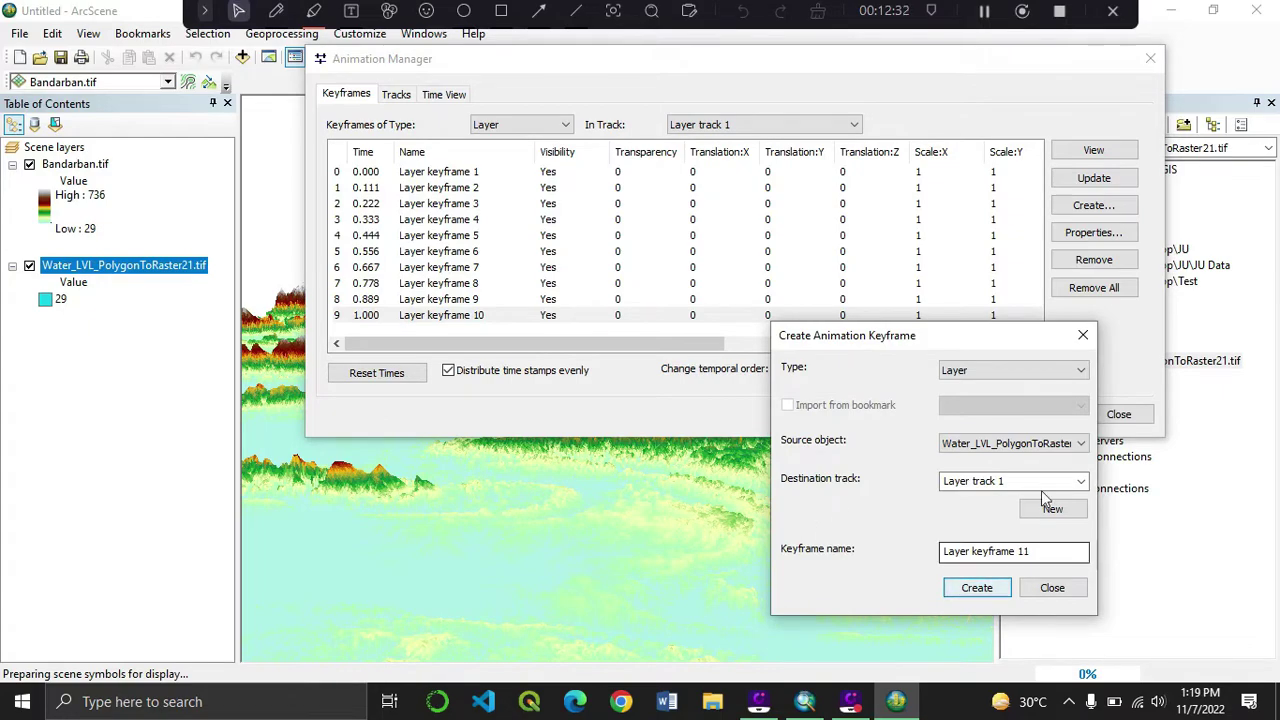
click(978, 589)
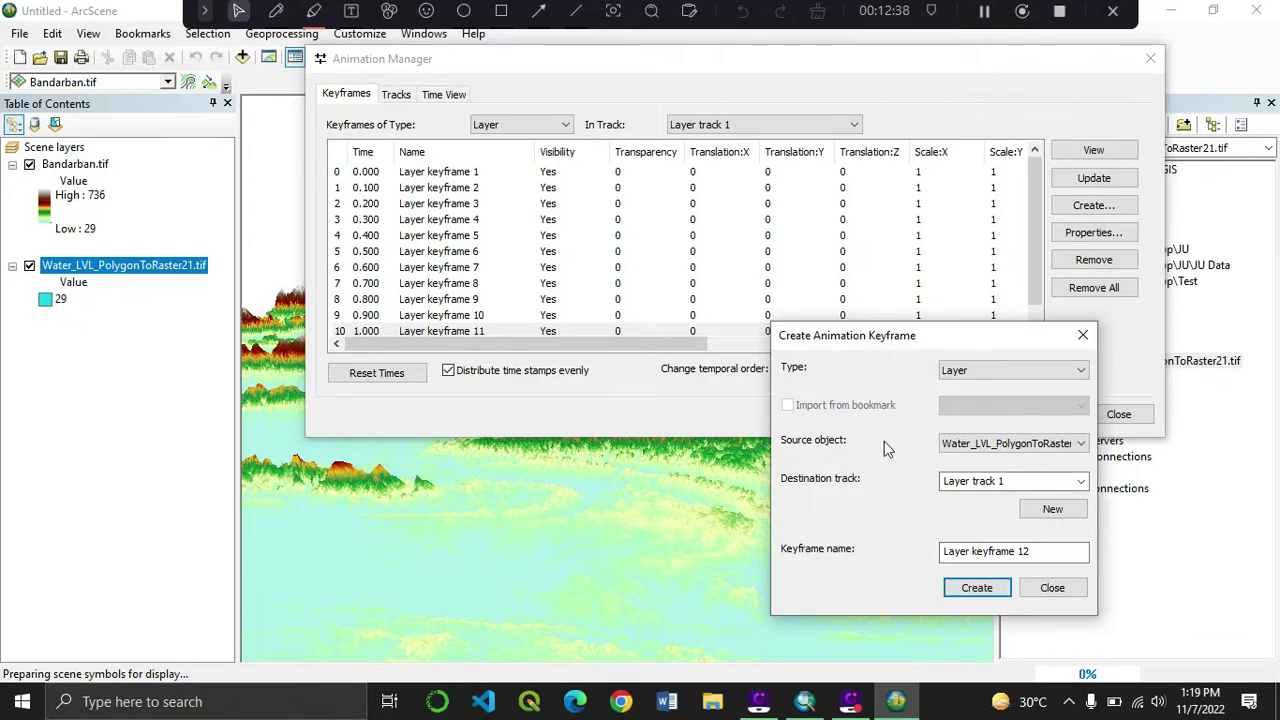
click(1052, 588)
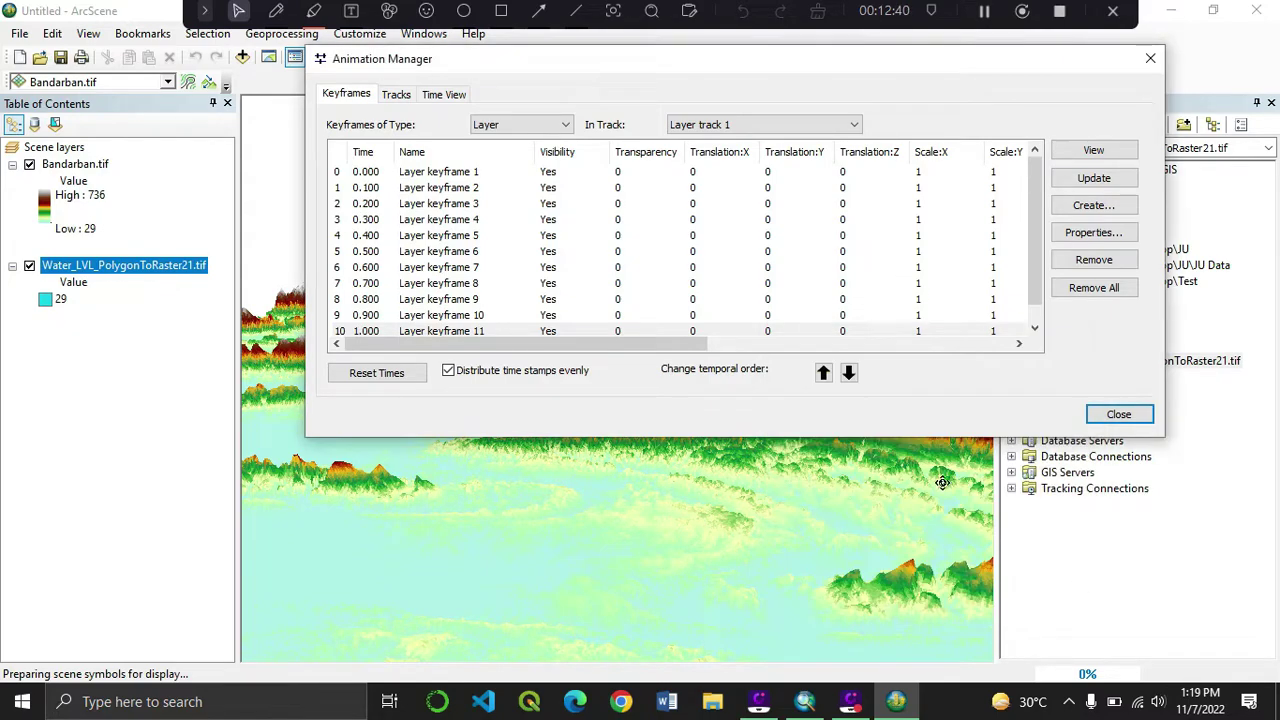
Step: Set the Z translation of Layer keyframes 1 to 4 to 29, 35, 40 and 45
click(845, 172)
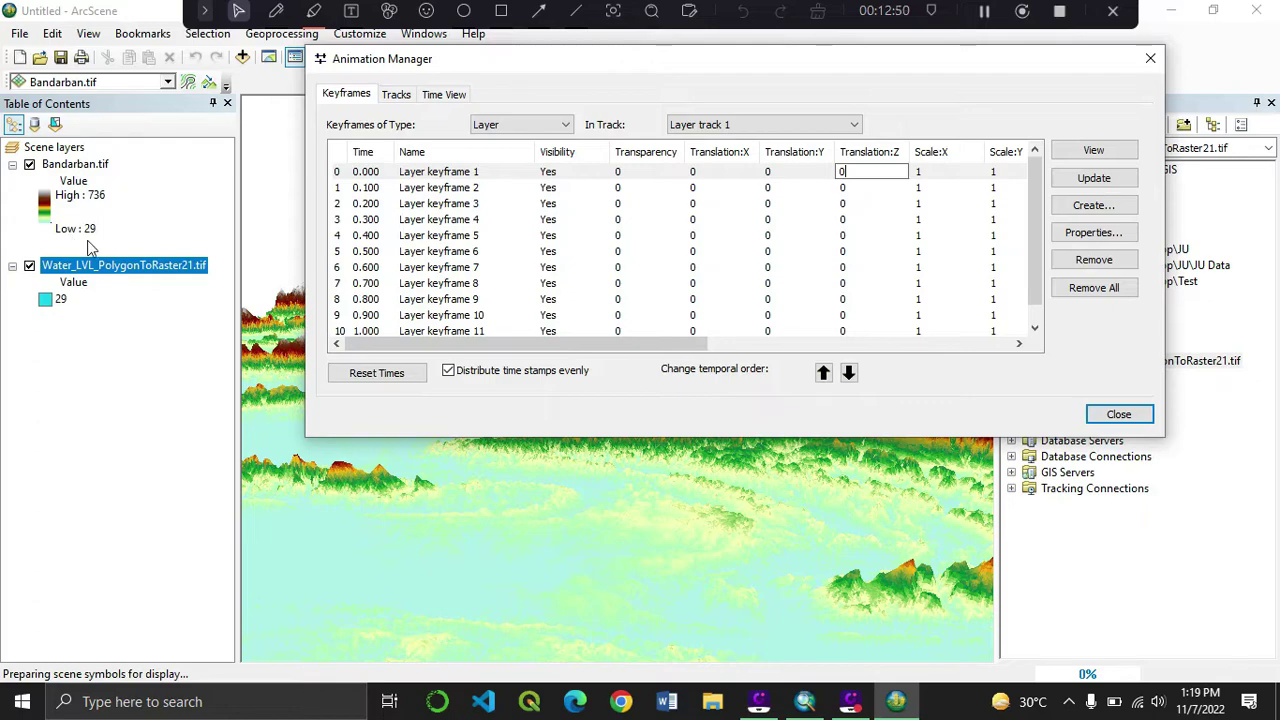
click(868, 189)
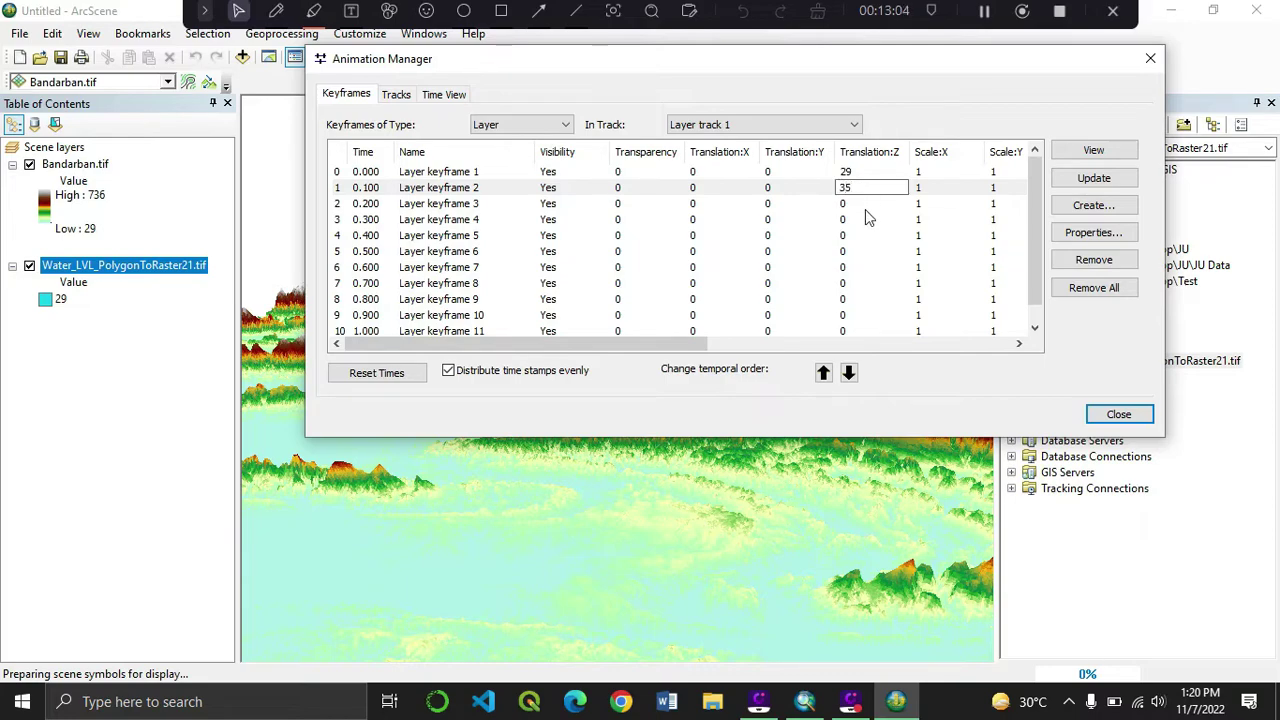
click(865, 209)
key(BackSpace)
text(40)
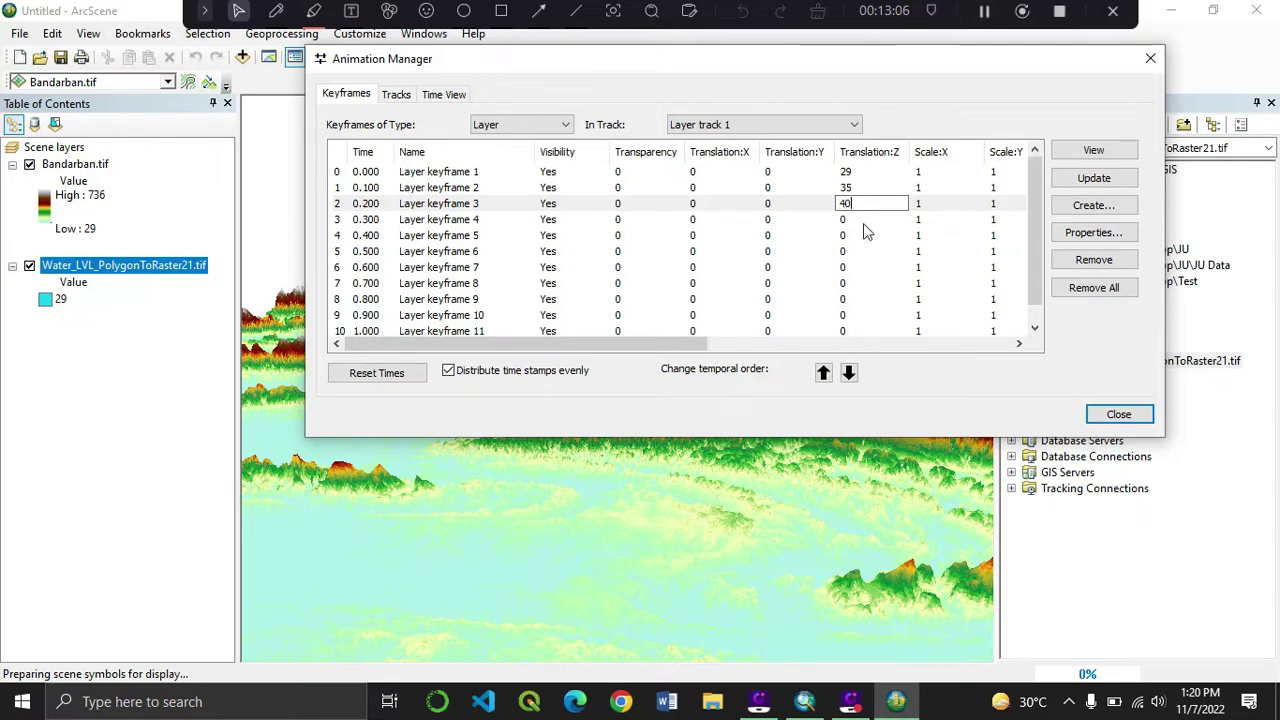
click(859, 219)
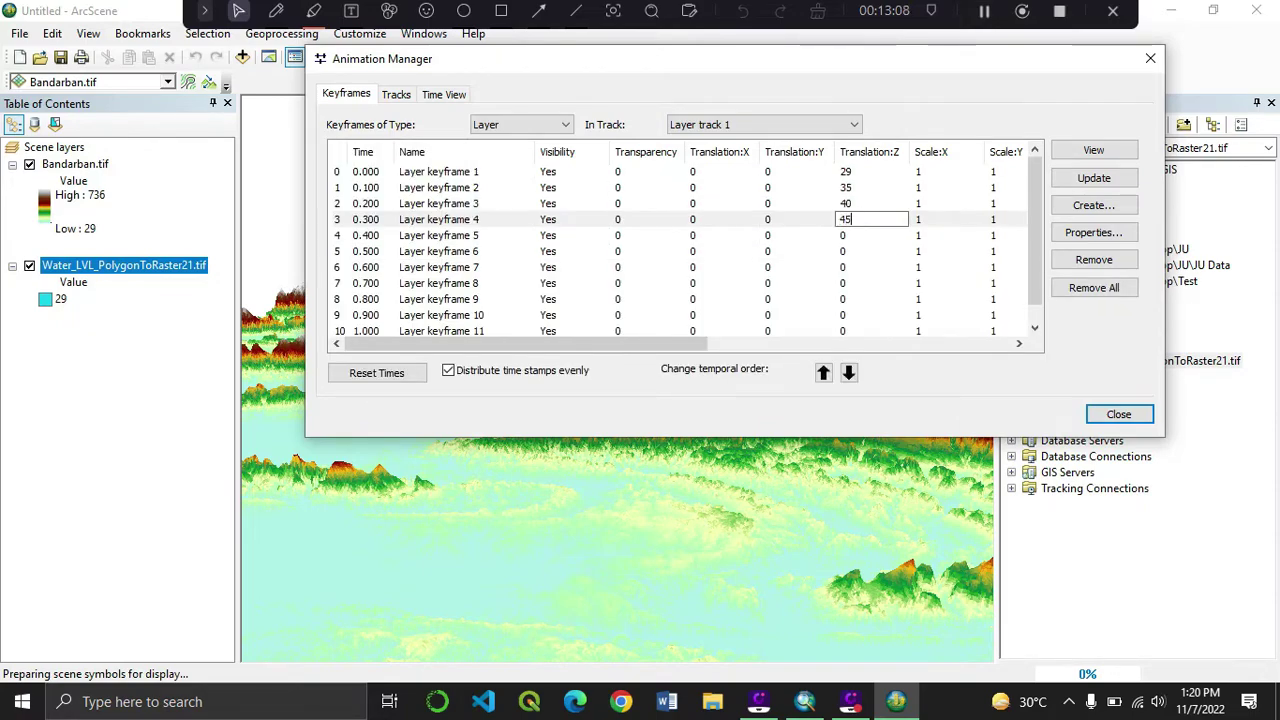
Step: Set the Z translation of Layer keyframes 5, 6 and 7 to 50, 55 and 60
click(858, 235)
key(BackSpace)
text(50)
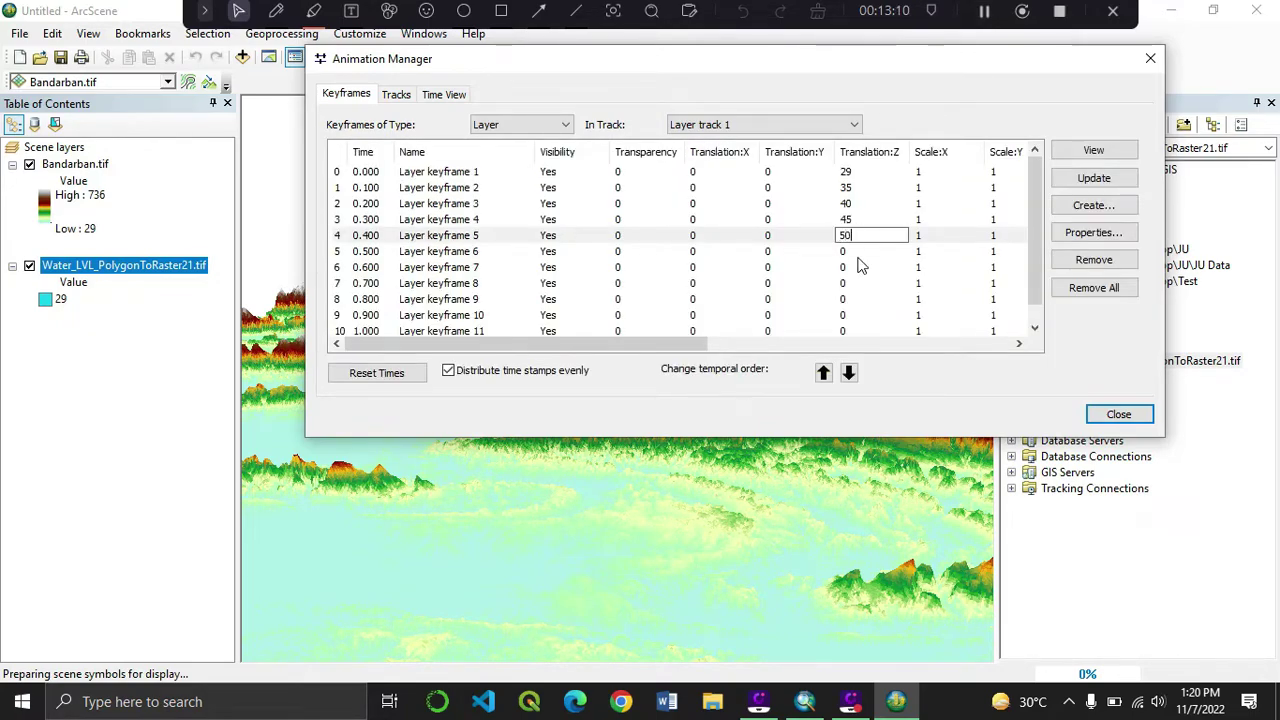
click(858, 251)
key(BackSpace)
text(55)
click(858, 267)
key(BackSpace)
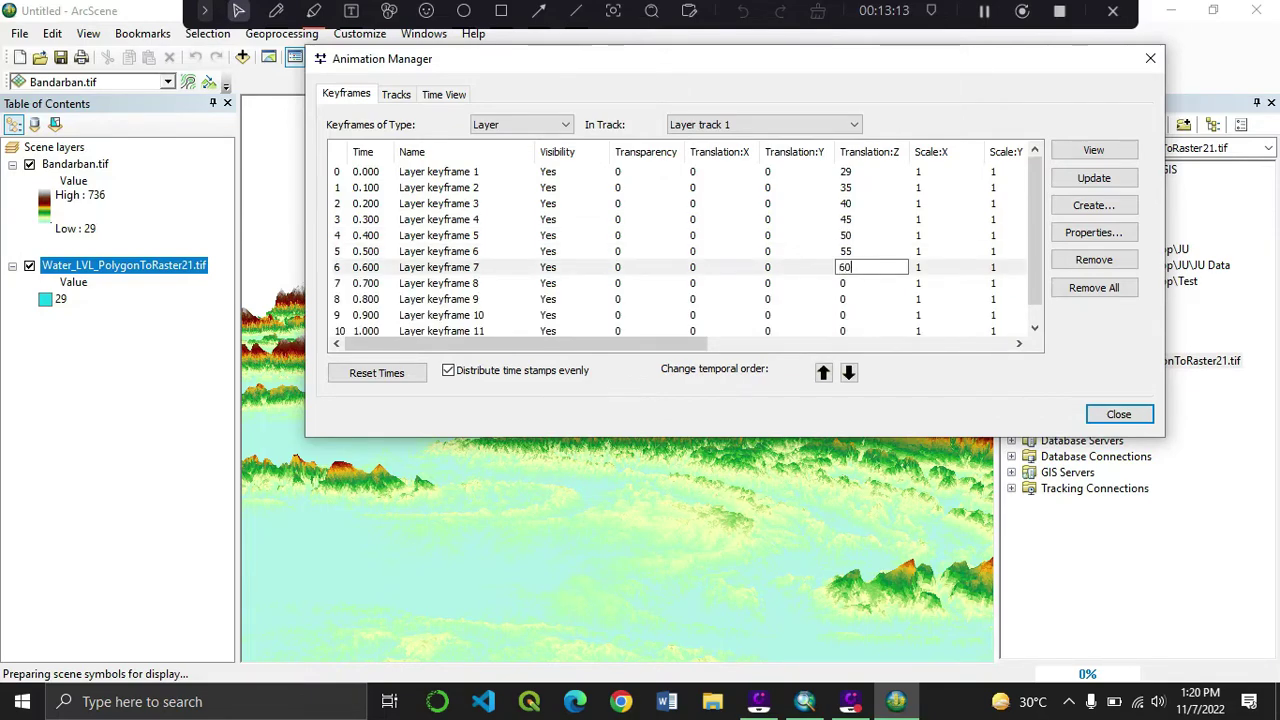
text(60)
Step: Set the Z translation of Layer keyframes 8 to 11 to 65, 70, 75 and 80, and close the Animation Manager
click(855, 283)
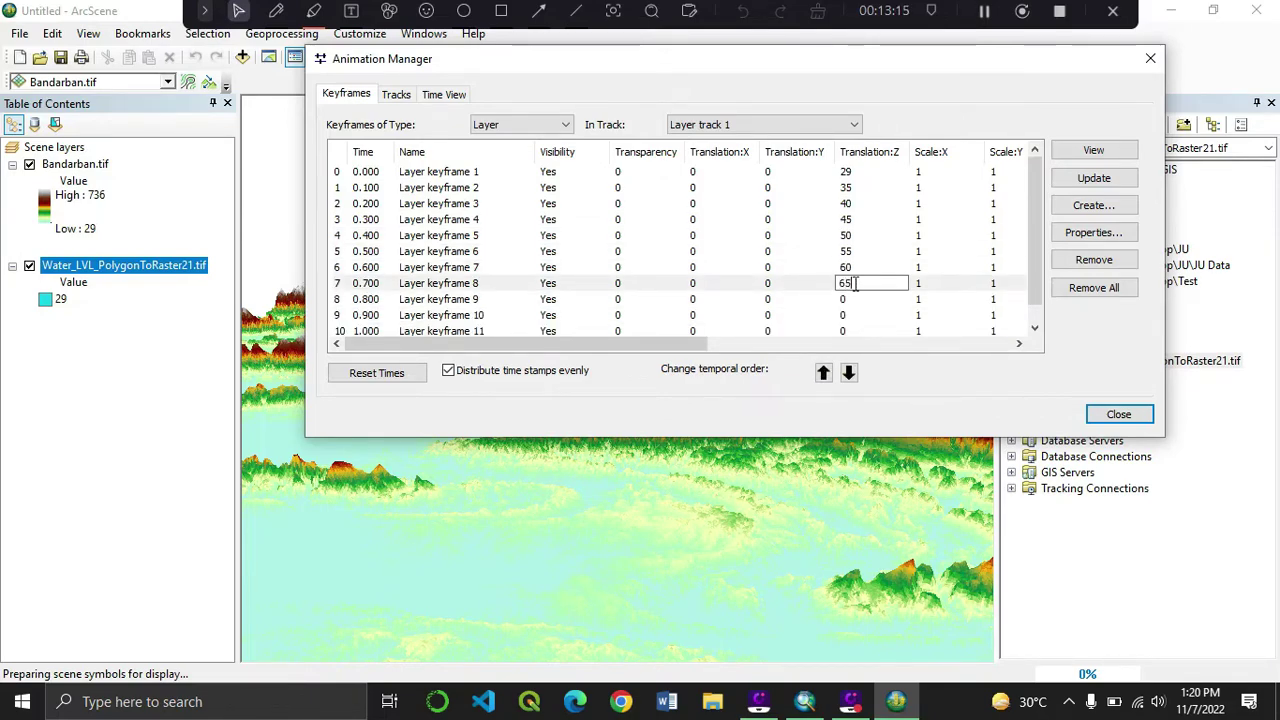
text(65)
click(855, 299)
key(BackSpace)
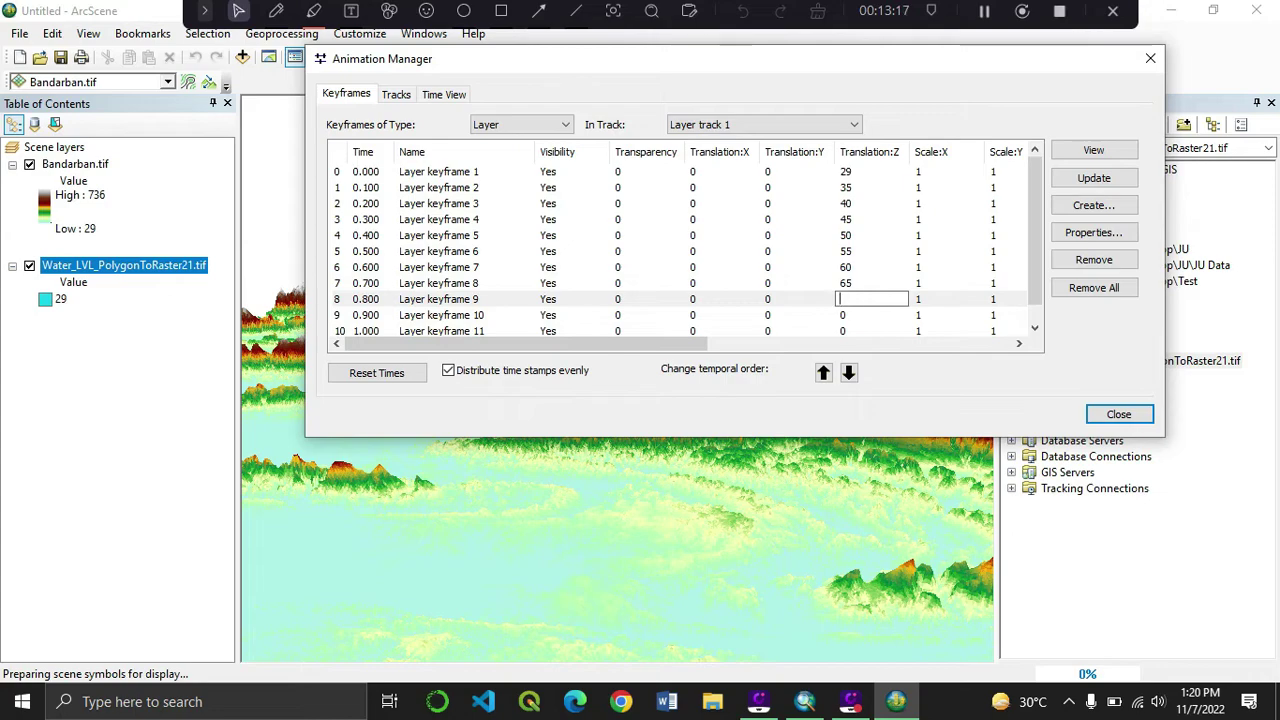
click(853, 314)
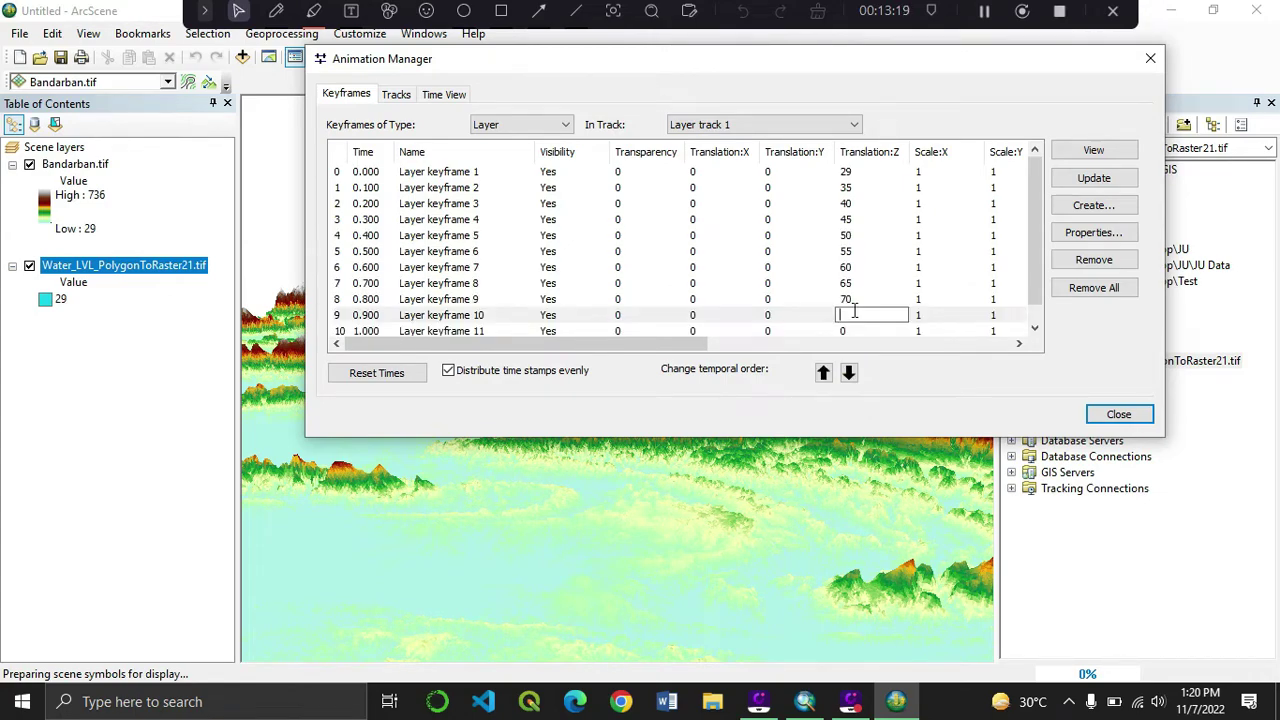
text(75)
click(855, 314)
click(855, 314)
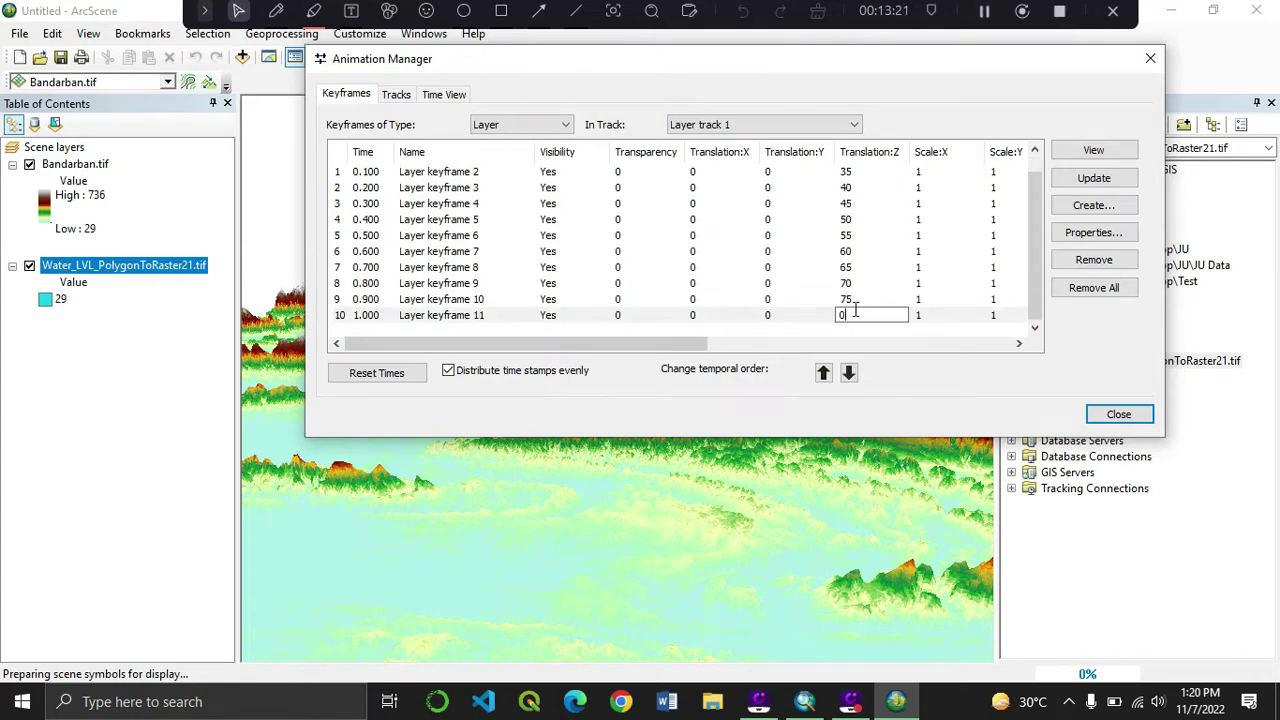
key(BackSpace)
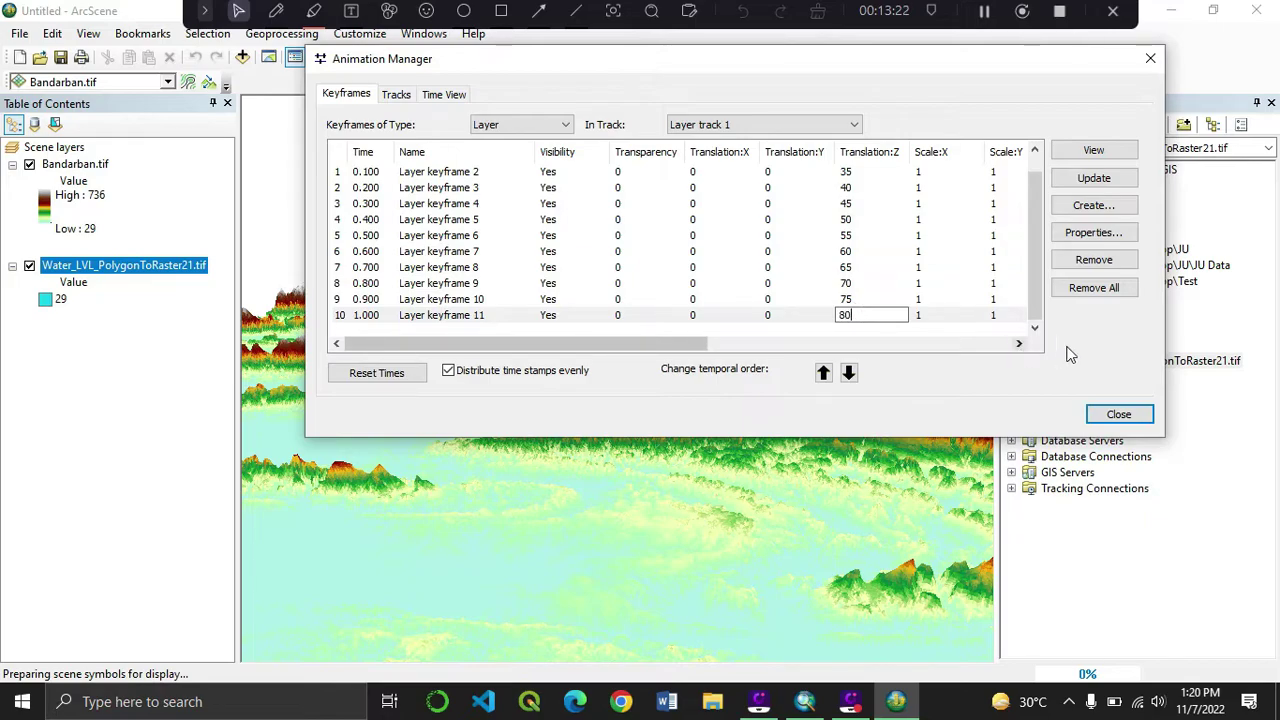
click(1113, 416)
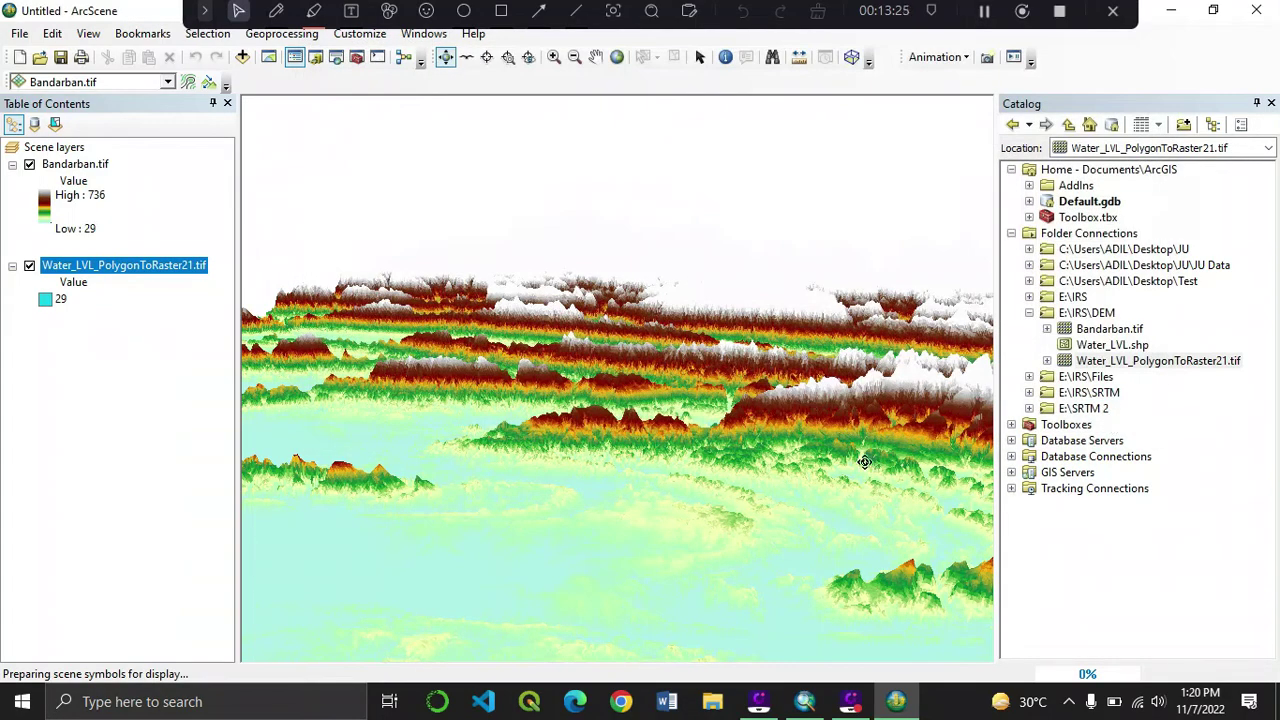
Step: Configure the animation playback by number of frames with the Loop forward and reverse play mode
drag(865, 462, 769, 204)
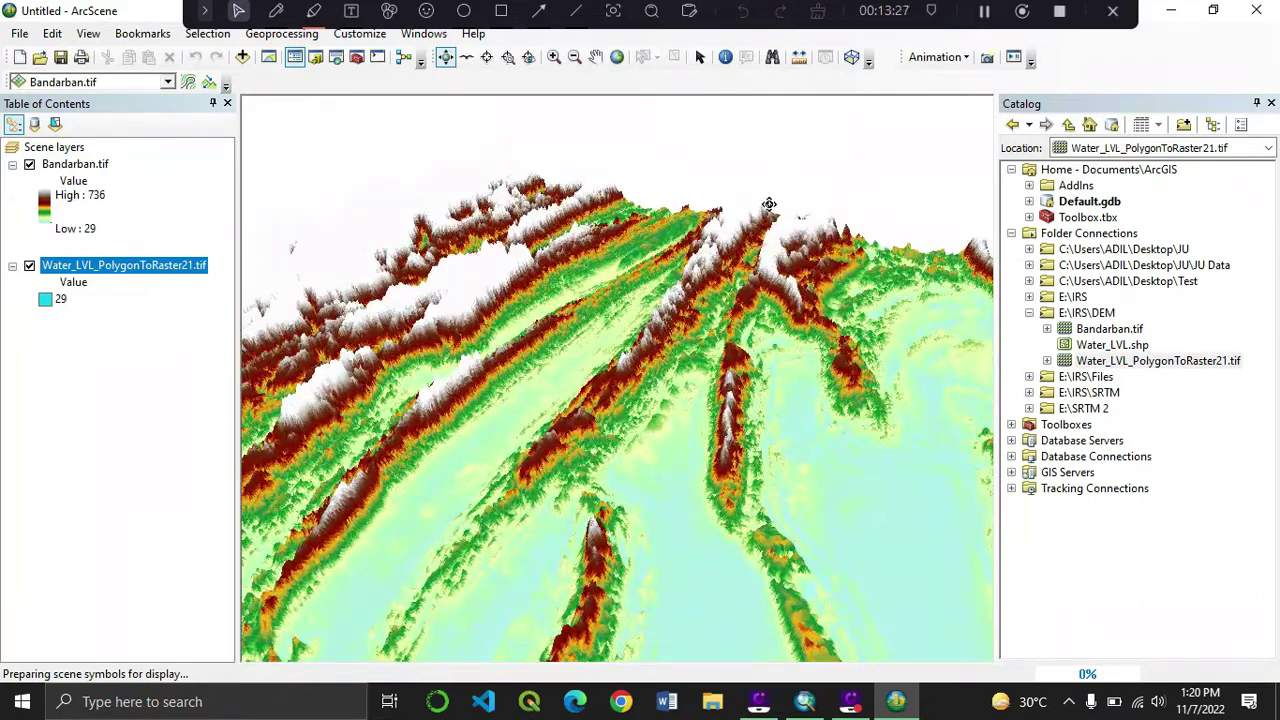
click(1014, 57)
drag(127, 42, 135, 93)
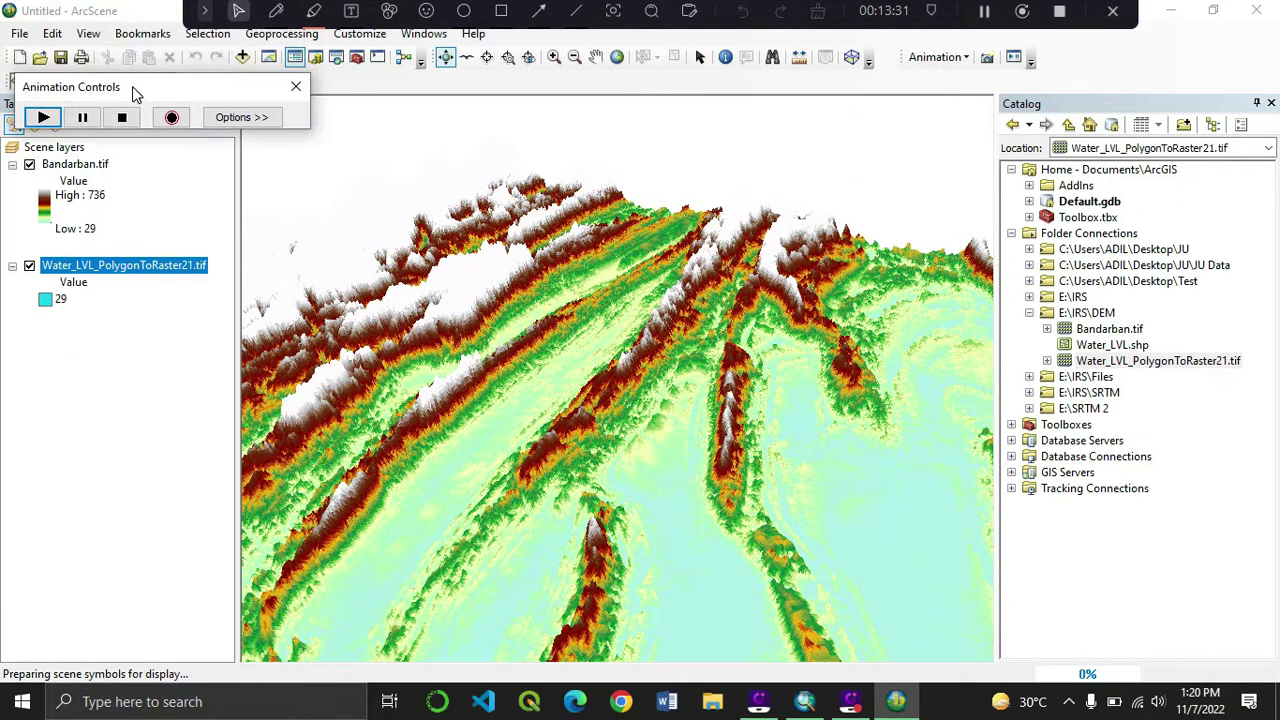
click(207, 116)
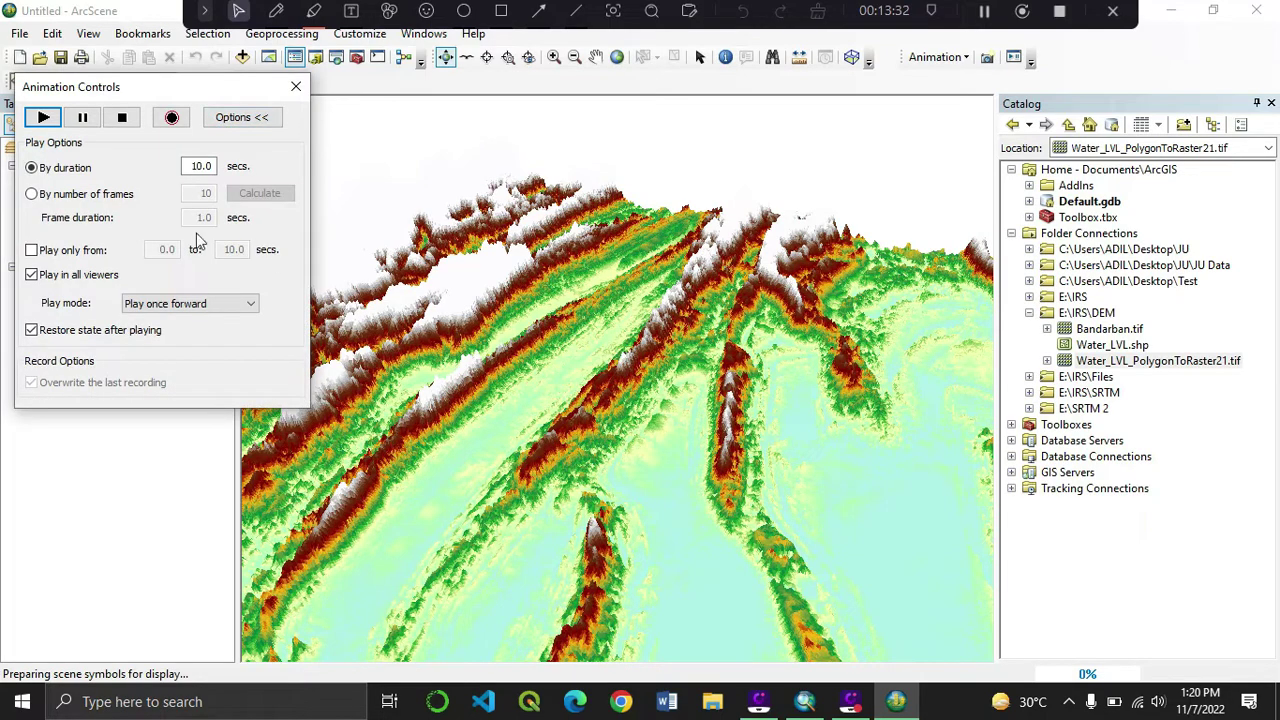
double_click(193, 163)
click(161, 189)
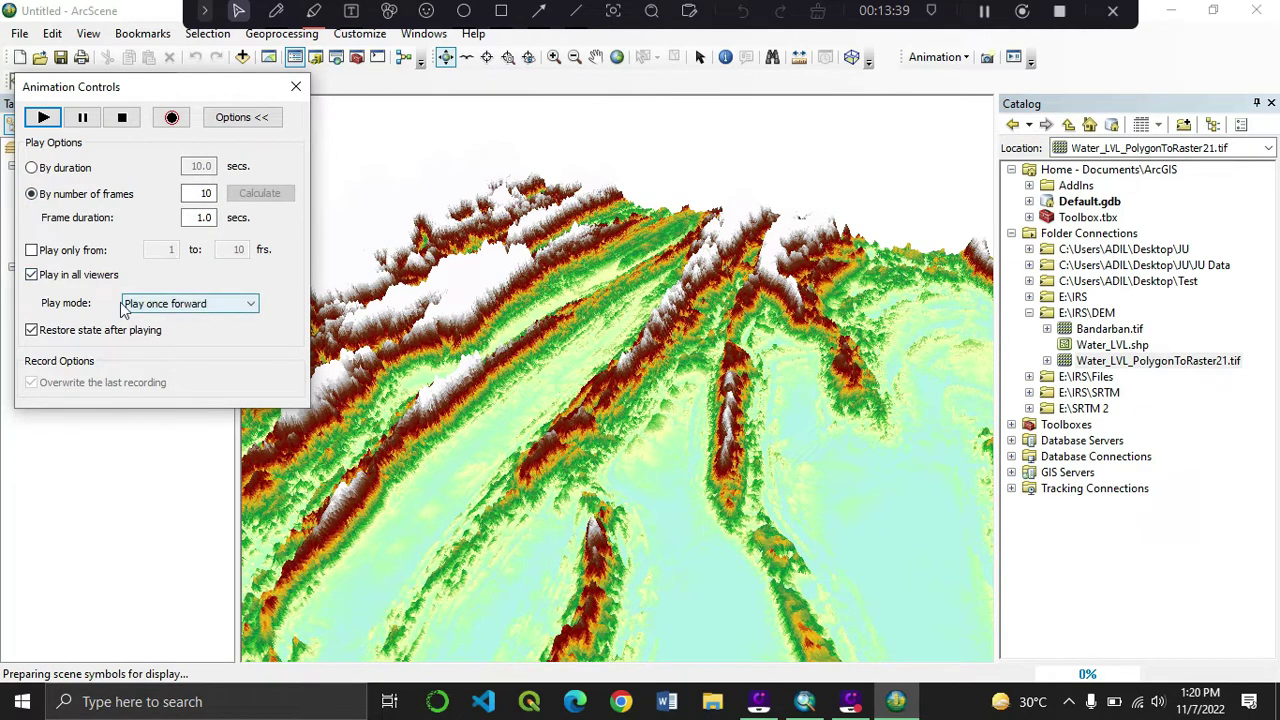
click(178, 306)
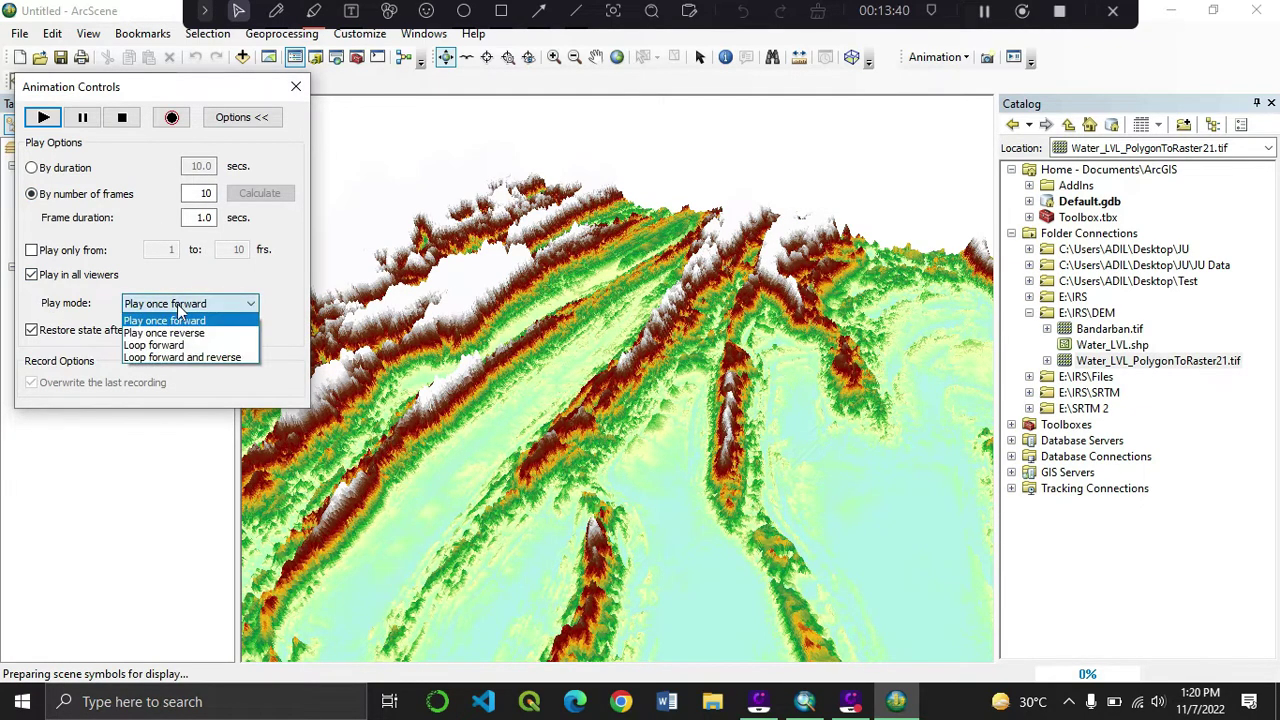
click(220, 357)
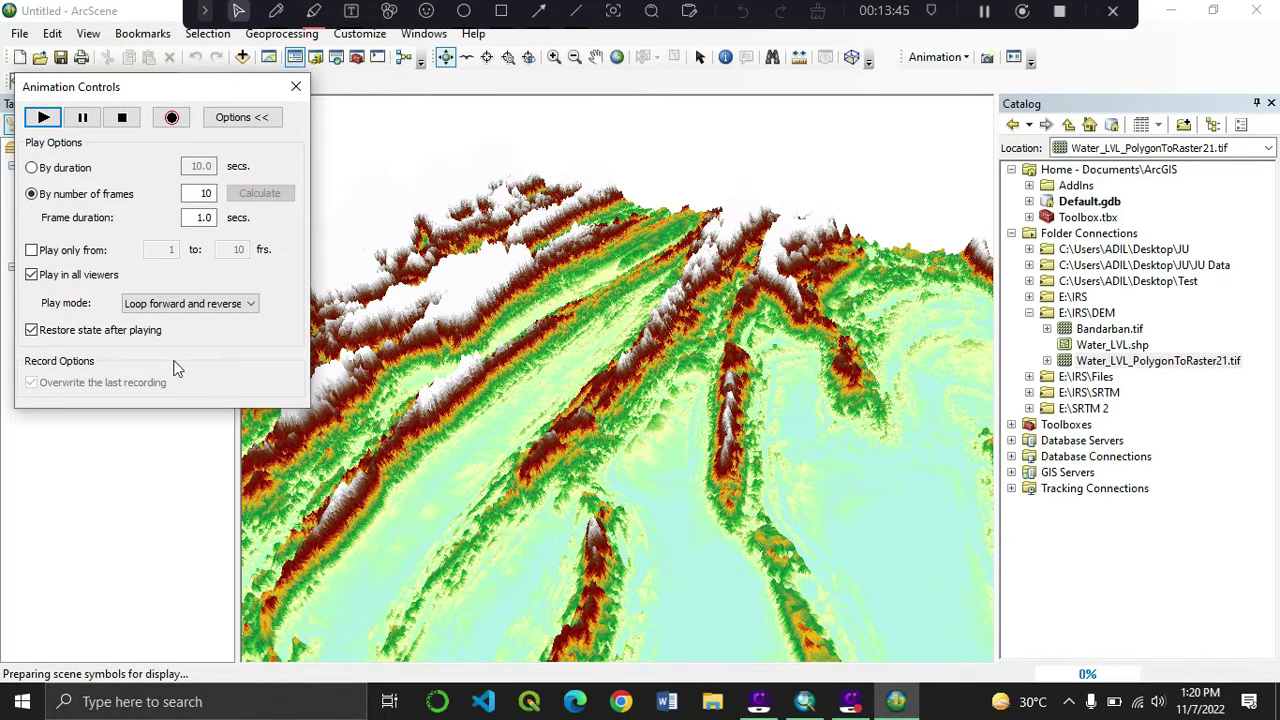
Step: Play the water level animation and examine the rising water across the terrain
drag(92, 100, 162, 106)
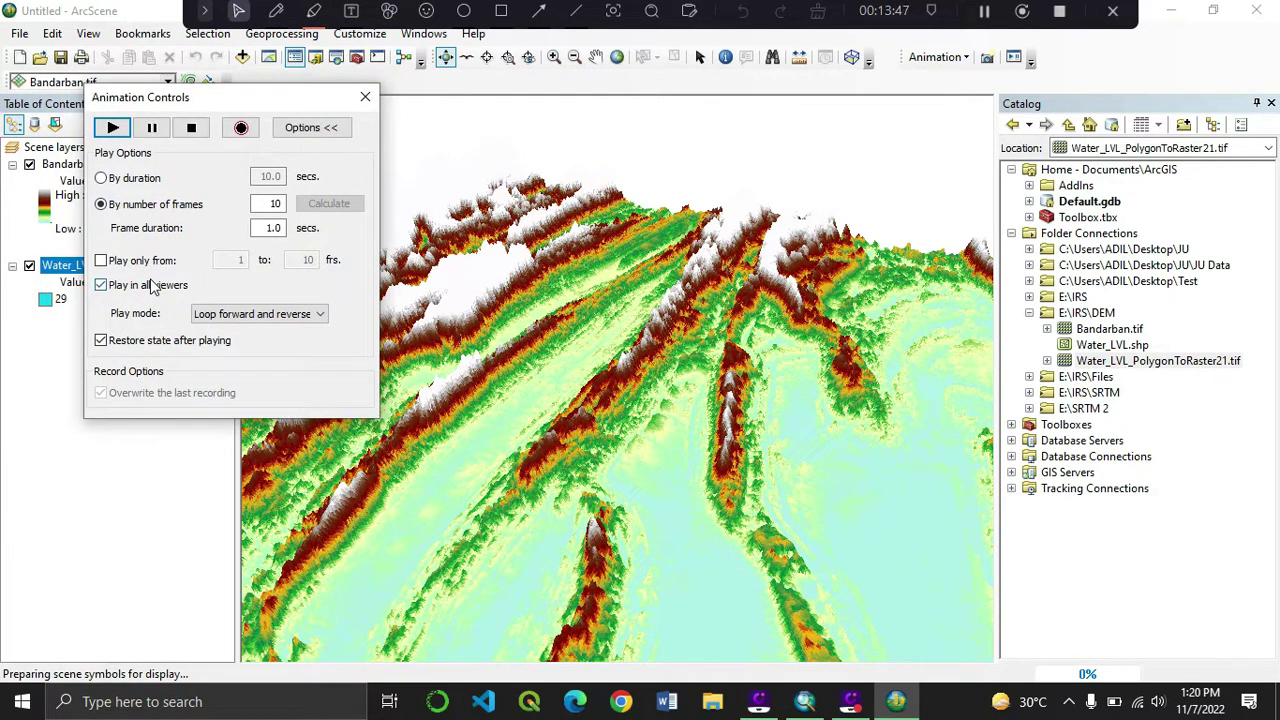
drag(224, 106, 168, 78)
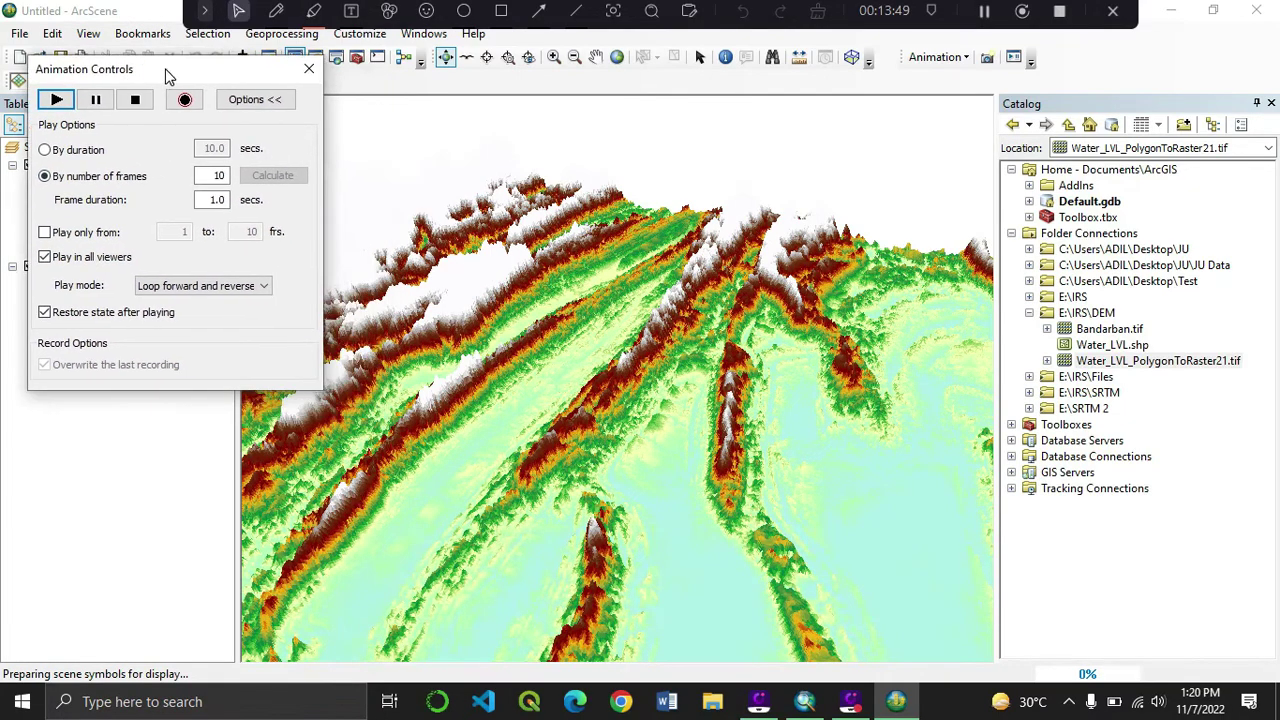
click(55, 100)
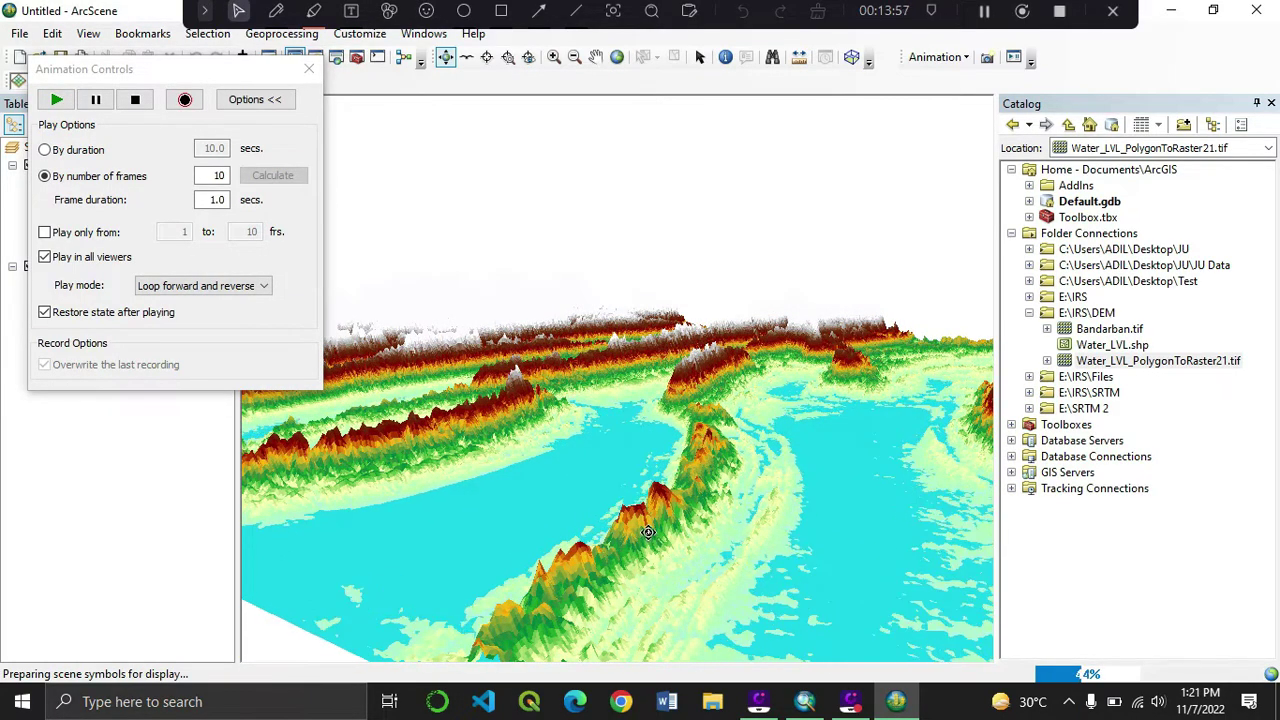
scroll(687, 511, down, 3)
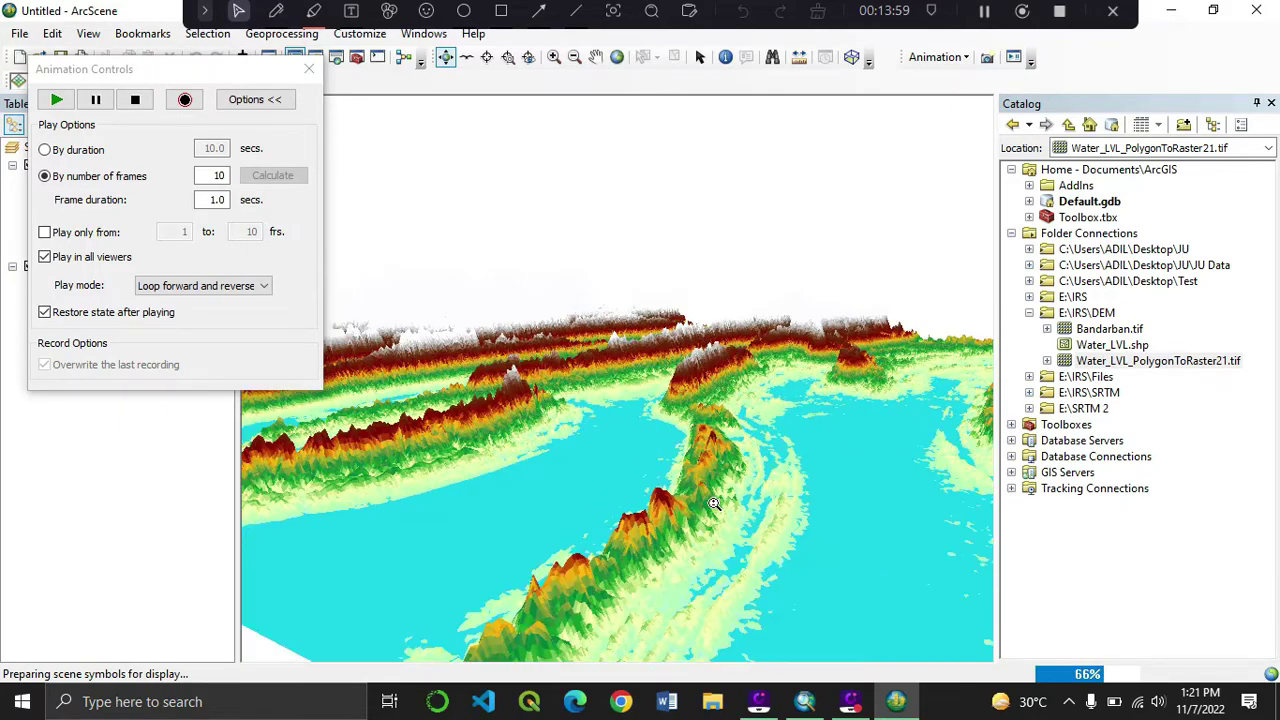
scroll(663, 468, up, 2)
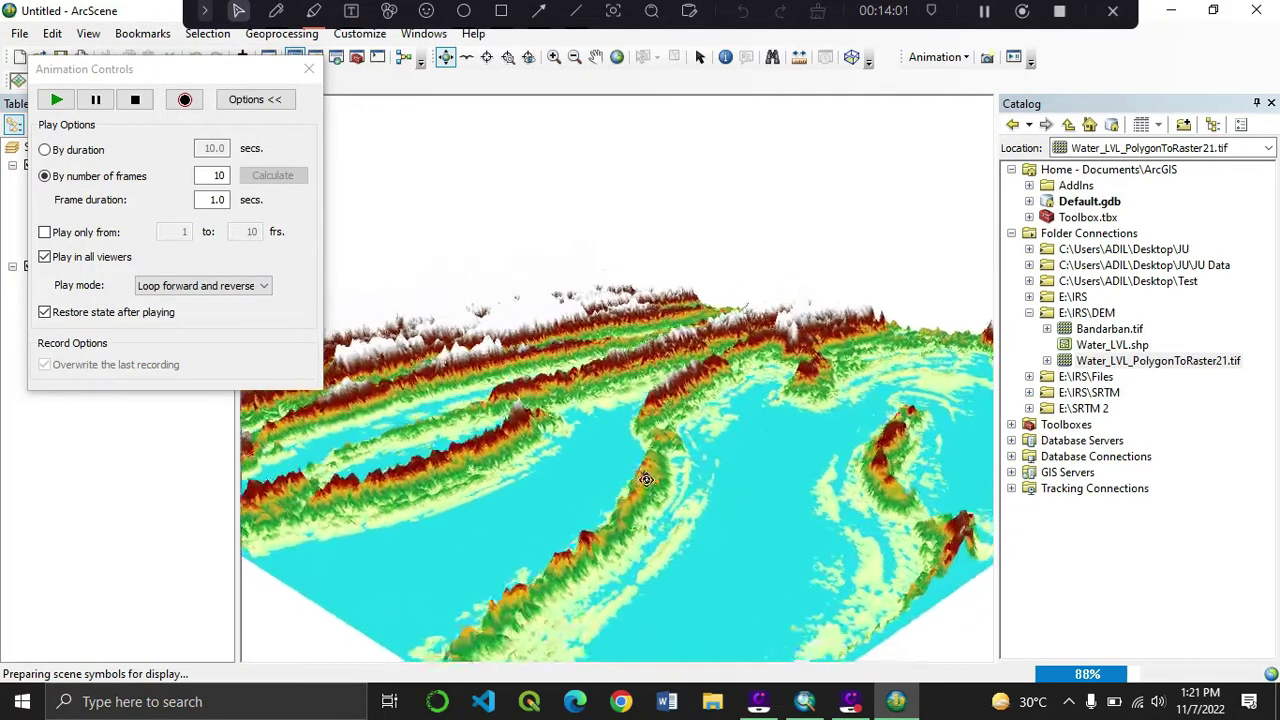
Step: Change the fill color of the Water_LVL_PolygonToRaster21.tif symbol for value 29 to dark blue
drag(218, 77, 415, 38)
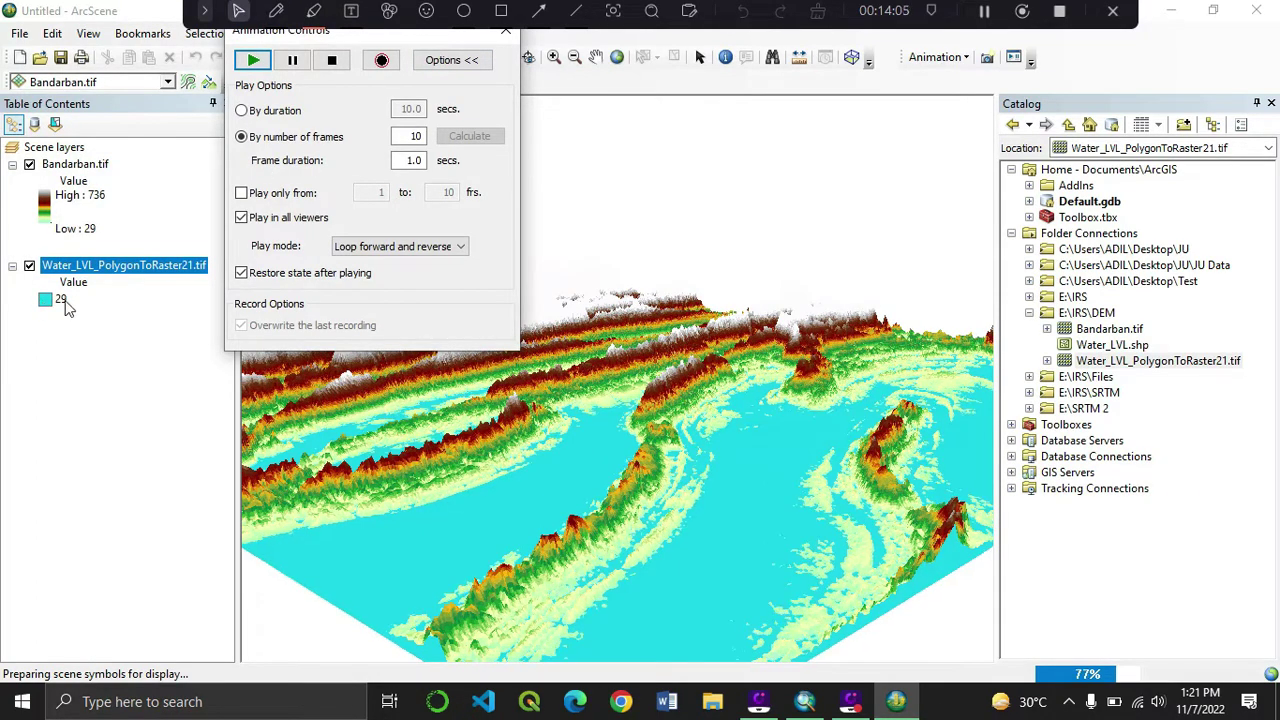
click(45, 300)
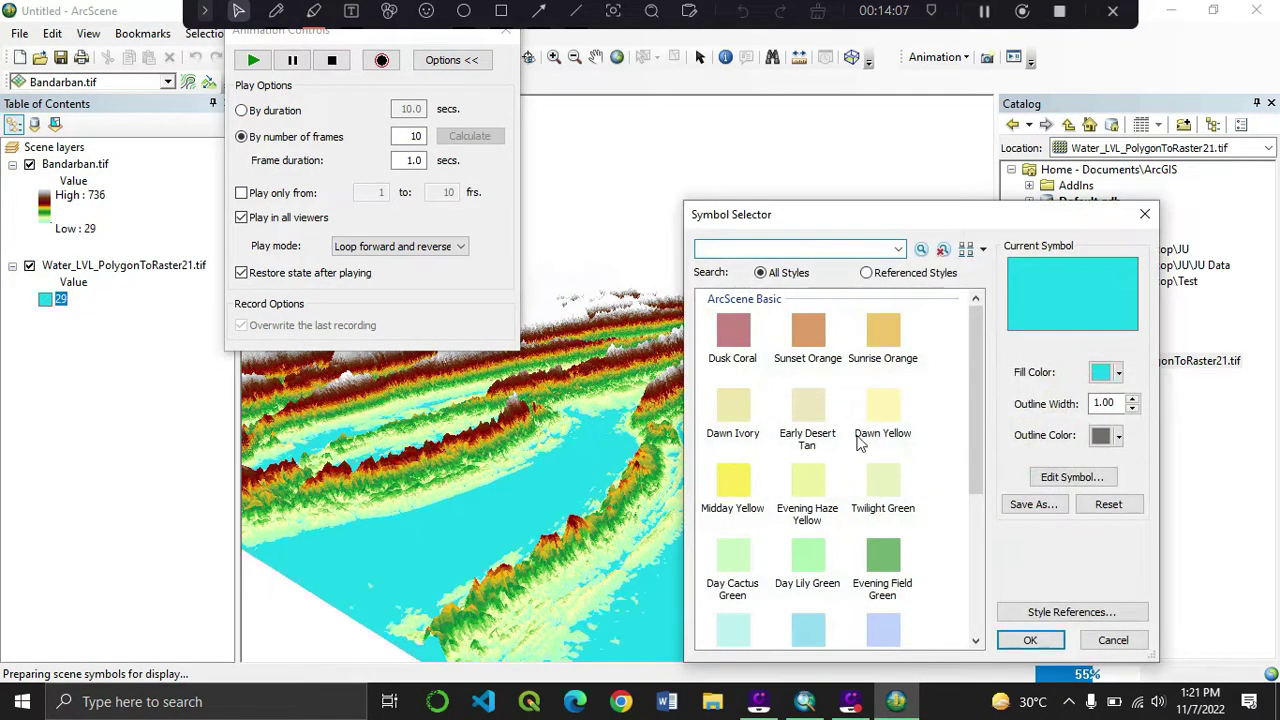
scroll(848, 483, down, 5)
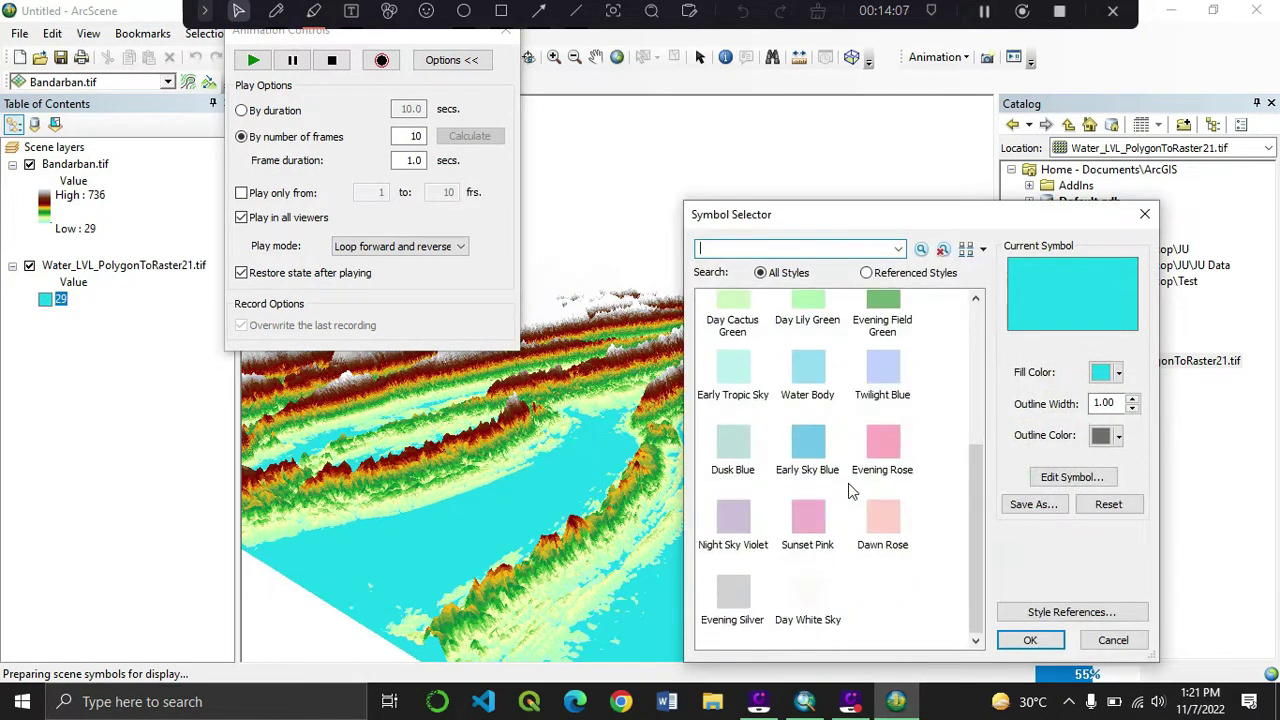
click(1110, 372)
click(1176, 510)
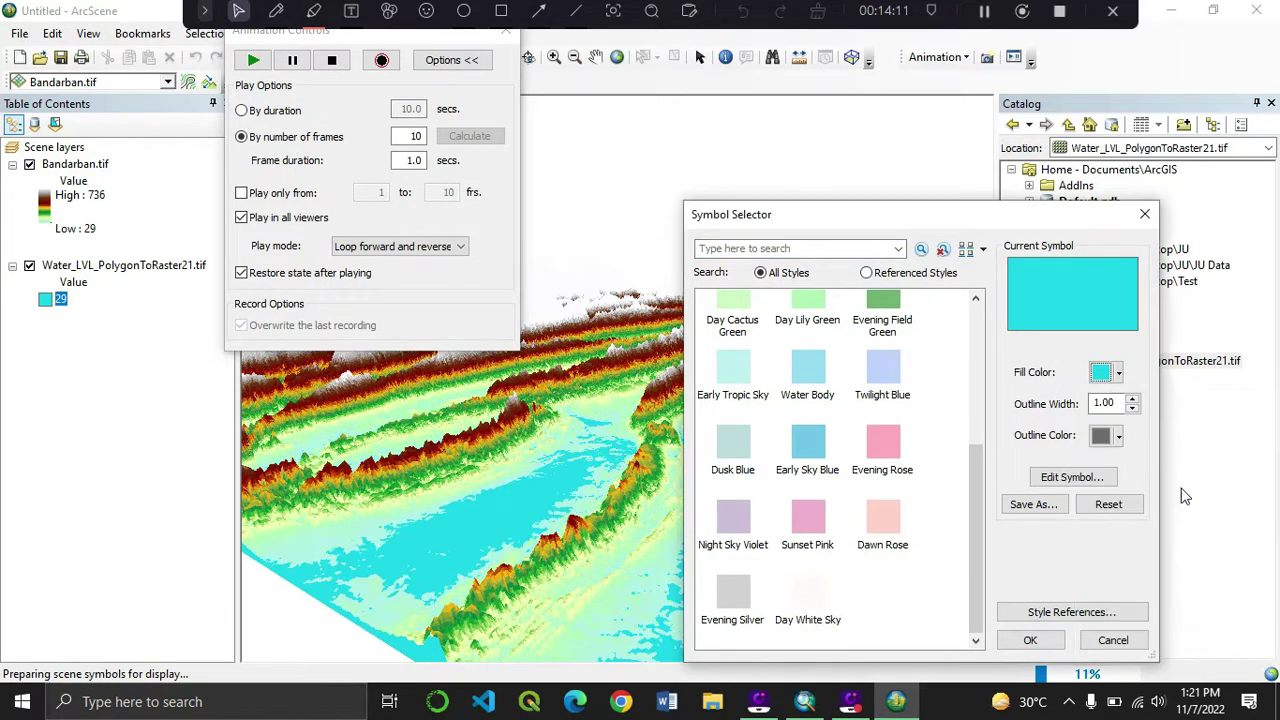
click(1030, 640)
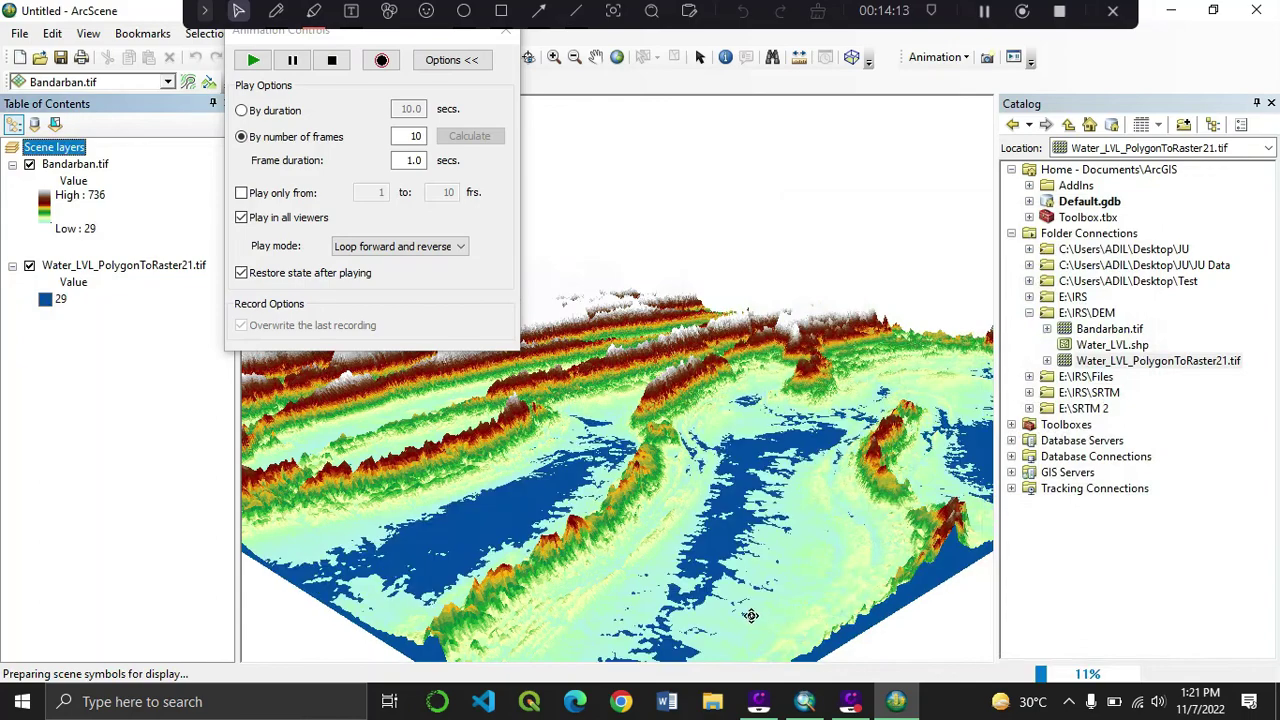